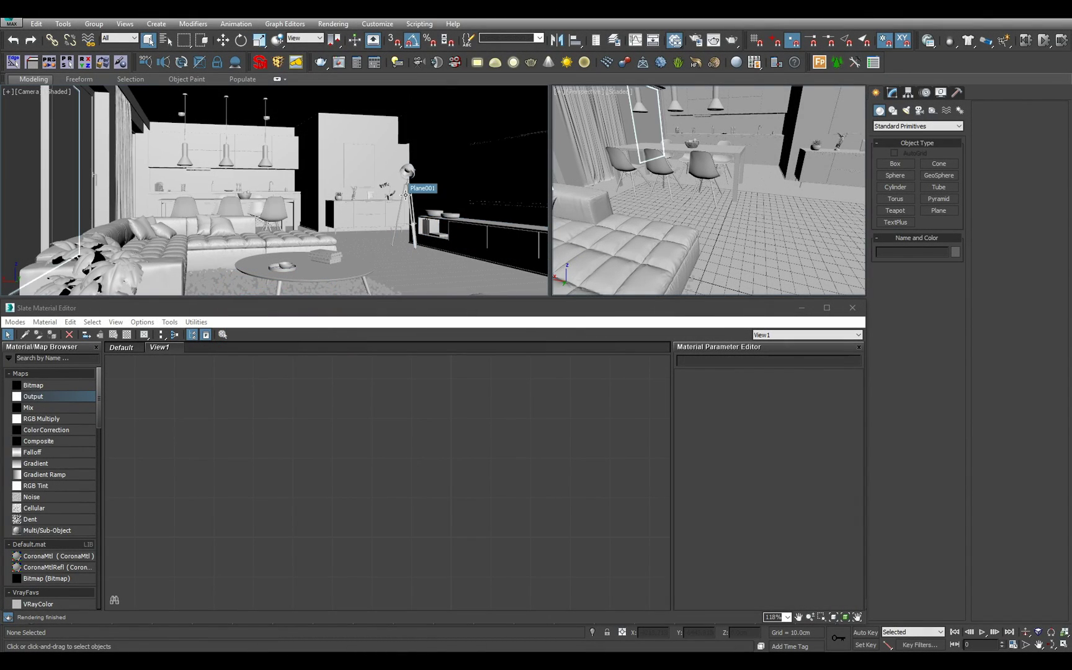
# Switch from the camera view to perspective and examine the windows, dining chairs and table around the room.
pyautogui.press('p')
pyautogui.scroll(2, 405, 195)
pyautogui.keyDown('alt'); pyautogui.moveTo(405, 195); pyautogui.dragTo(235, 177, button='middle'); pyautogui.keyUp('alt')
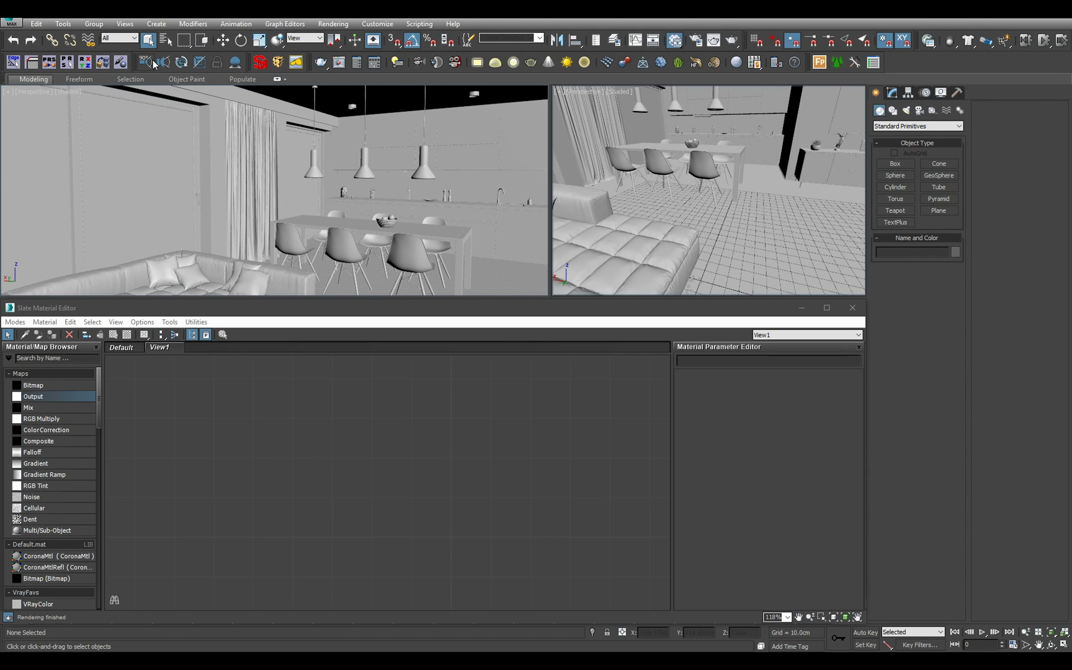
pyautogui.keyDown('alt'); pyautogui.moveTo(322, 192); pyautogui.dragTo(422, 221, button='middle'); pyautogui.keyUp('alt')
pyautogui.click(294, 196)
pyautogui.click(372, 220)
pyautogui.press('z')
pyautogui.keyDown('alt'); pyautogui.moveTo(291, 218); pyautogui.dragTo(322, 218, button='middle'); pyautogui.keyUp('alt')
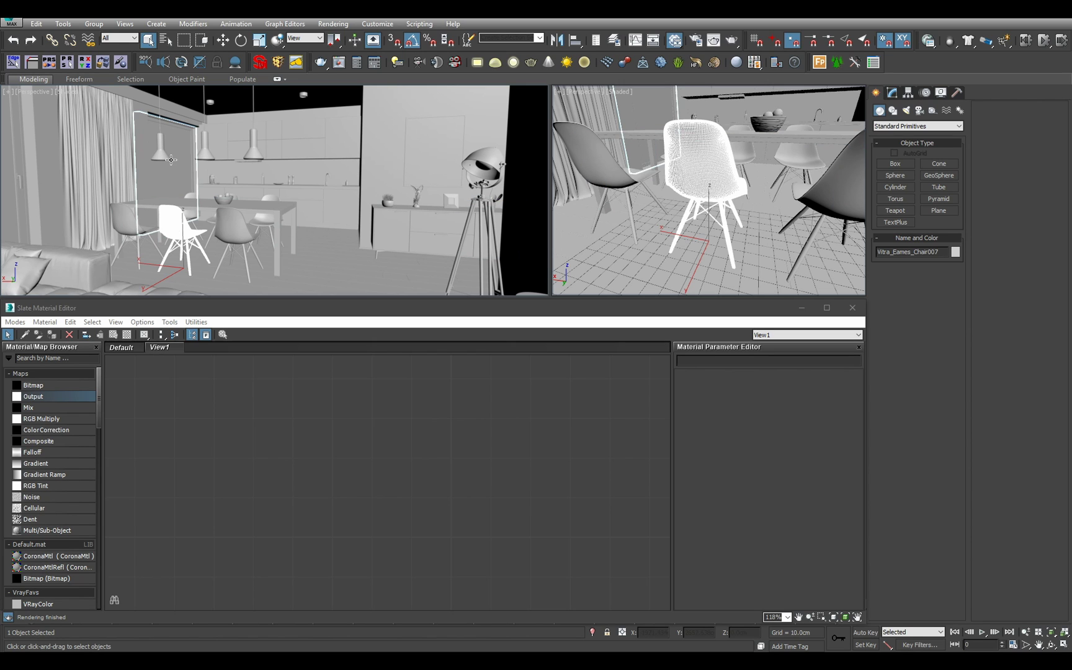
pyautogui.keyDown('alt'); pyautogui.moveTo(324, 214); pyautogui.dragTo(346, 191, button='middle'); pyautogui.keyUp('alt')
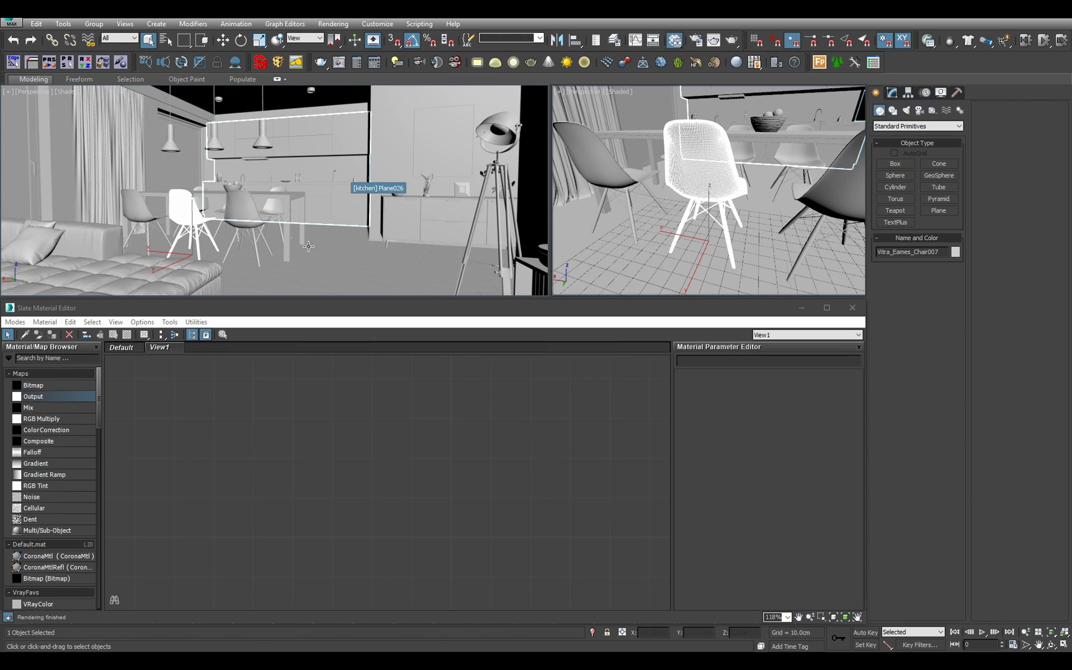
# Create a CoronaMtl material in the node view and name it Clay.
pyautogui.moveTo(61, 556); pyautogui.dragTo(464, 459)
pyautogui.doubleClick(464, 459)
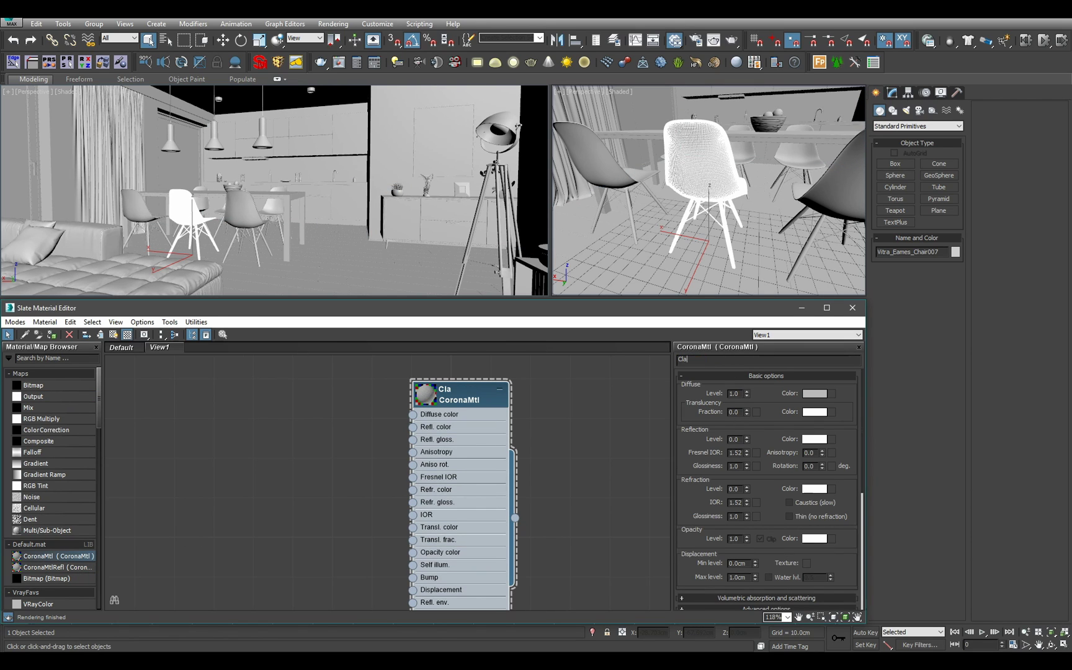
pyautogui.scroll(-3, 387, 472)
pyautogui.moveTo(441, 552); pyautogui.dragTo(396, 555, button='middle')
# Select every object in the scene and assign the Clay material to them.
pyautogui.click(352, 268)
pyautogui.hotkey('ctrl', 'a')
pyautogui.click(404, 456)
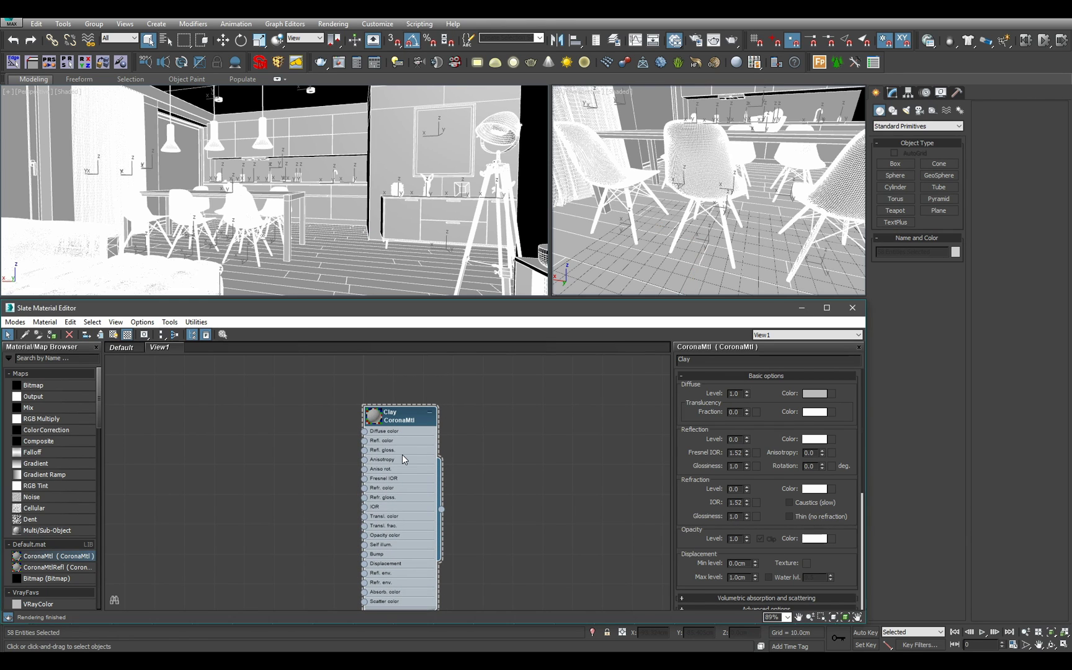
pyautogui.press('a')
# Select the large living-room window and remove the UVW Map modifier from its stack.
pyautogui.click(391, 239)
pyautogui.keyDown('alt'); pyautogui.moveTo(315, 258); pyautogui.dragTo(332, 188, button='middle'); pyautogui.keyUp('alt')
pyautogui.scroll(-6, 337, 208)
pyautogui.scroll(5, 363, 211)
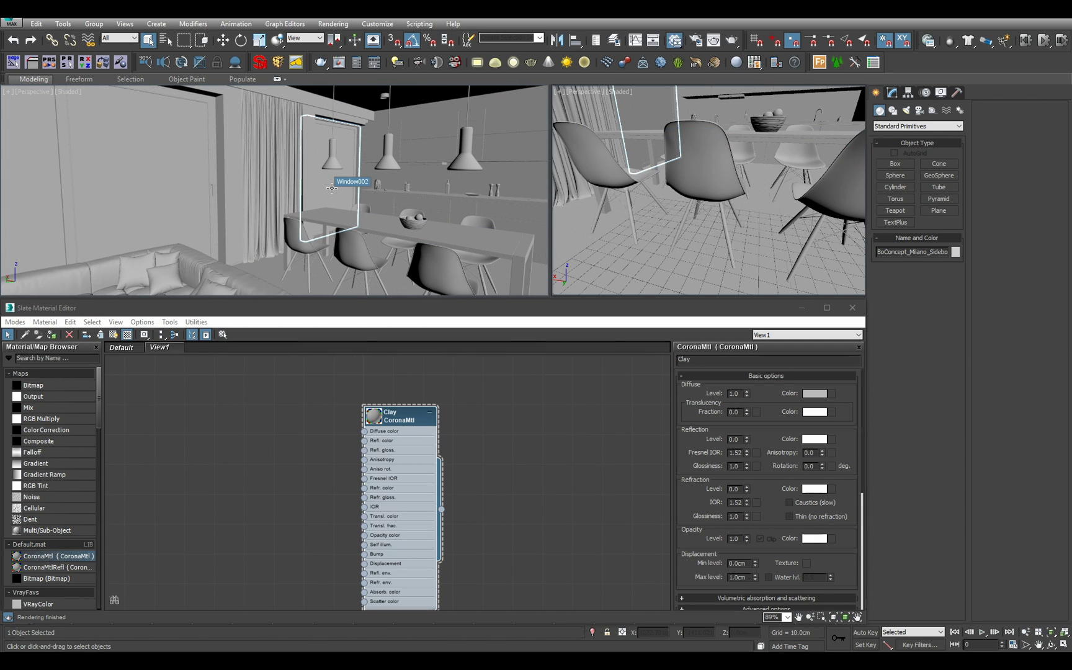
pyautogui.keyDown('alt'); pyautogui.moveTo(478, 214); pyautogui.dragTo(278, 207, button='middle'); pyautogui.keyUp('alt')
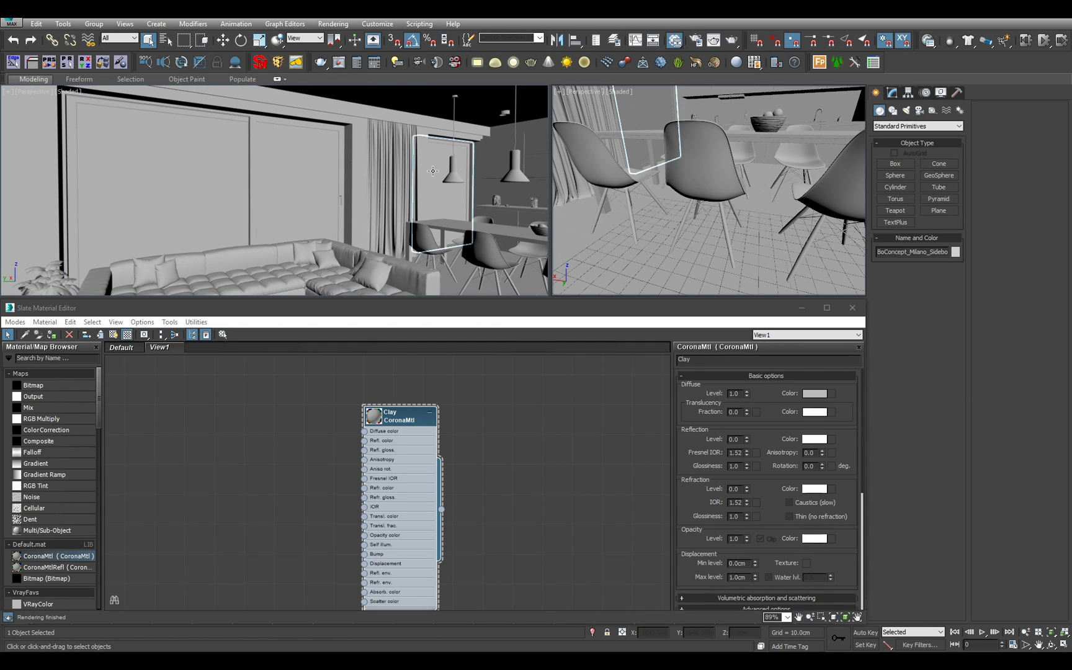
pyautogui.keyDown('alt'); pyautogui.moveTo(416, 182); pyautogui.dragTo(390, 188, button='middle'); pyautogui.keyUp('alt')
pyautogui.click(230, 186)
pyautogui.keyDown('alt'); pyautogui.moveTo(231, 186); pyautogui.dragTo(322, 211, button='middle'); pyautogui.keyUp('alt')
pyautogui.click(892, 91)
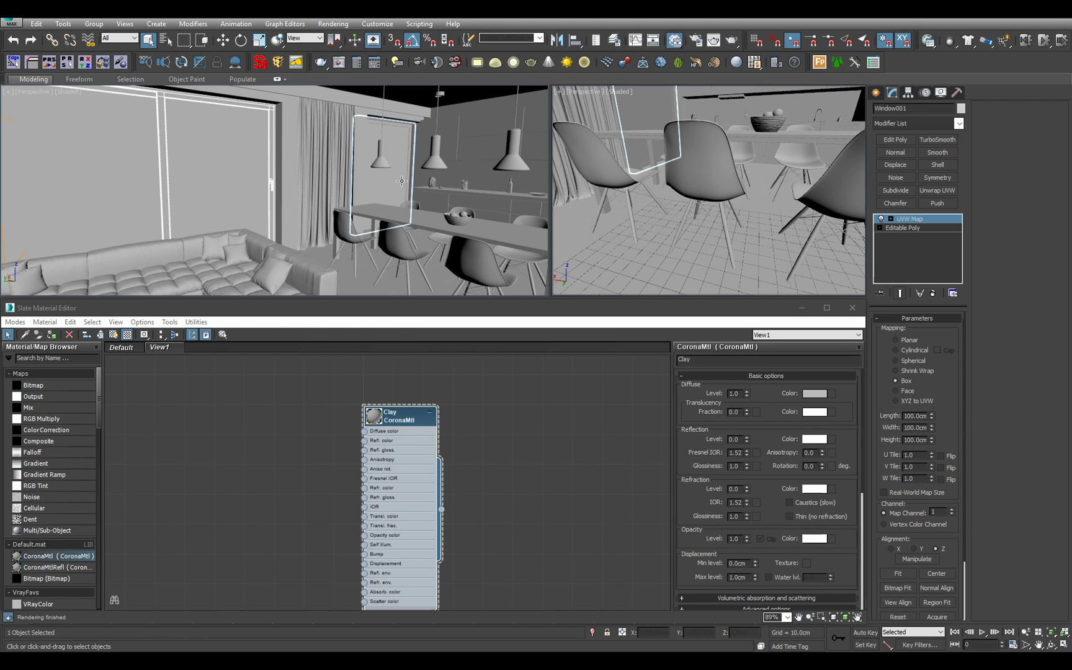
pyautogui.keyDown('alt'); pyautogui.moveTo(401, 180); pyautogui.dragTo(418, 182, button='middle'); pyautogui.keyUp('alt')
pyautogui.hotkey('ctrl', 'z')
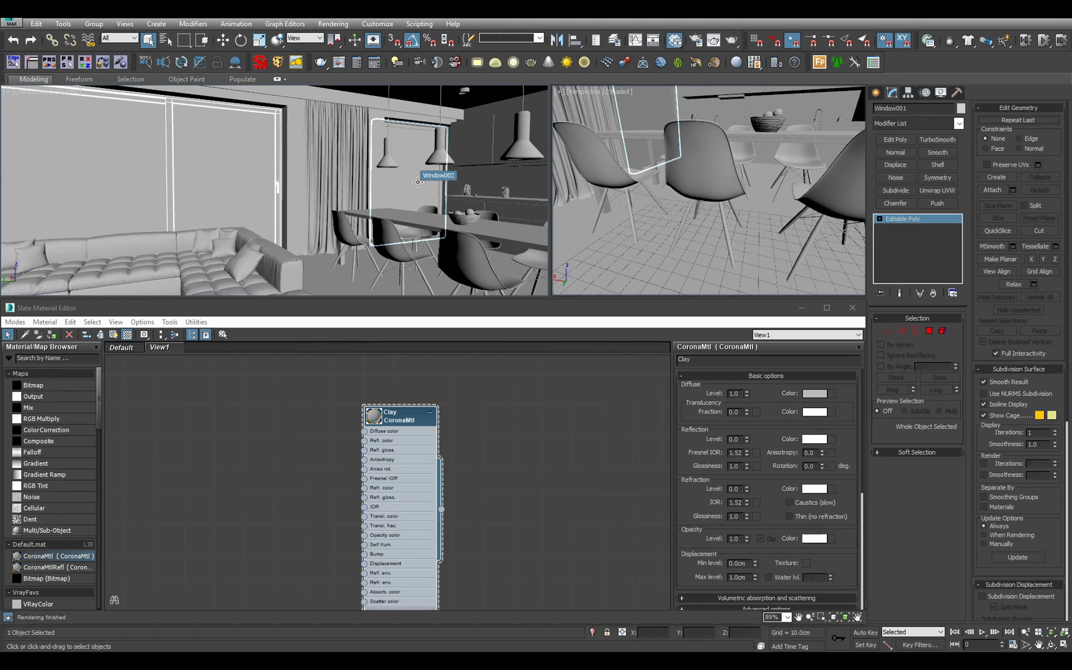
# Isolate the large window, check which of its polygons carry material ID 1, and leave isolation.
pyautogui.moveTo(216, 199); pyautogui.dragTo(366, 185, button='middle')
pyautogui.hotkey('alt', 'q')
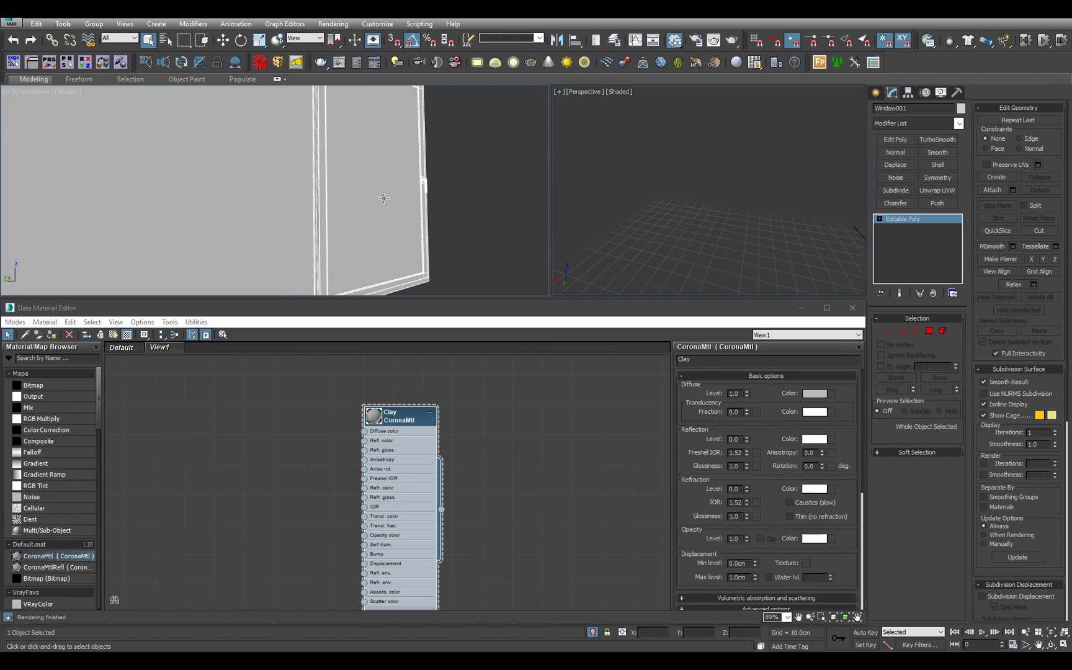
pyautogui.click(929, 332)
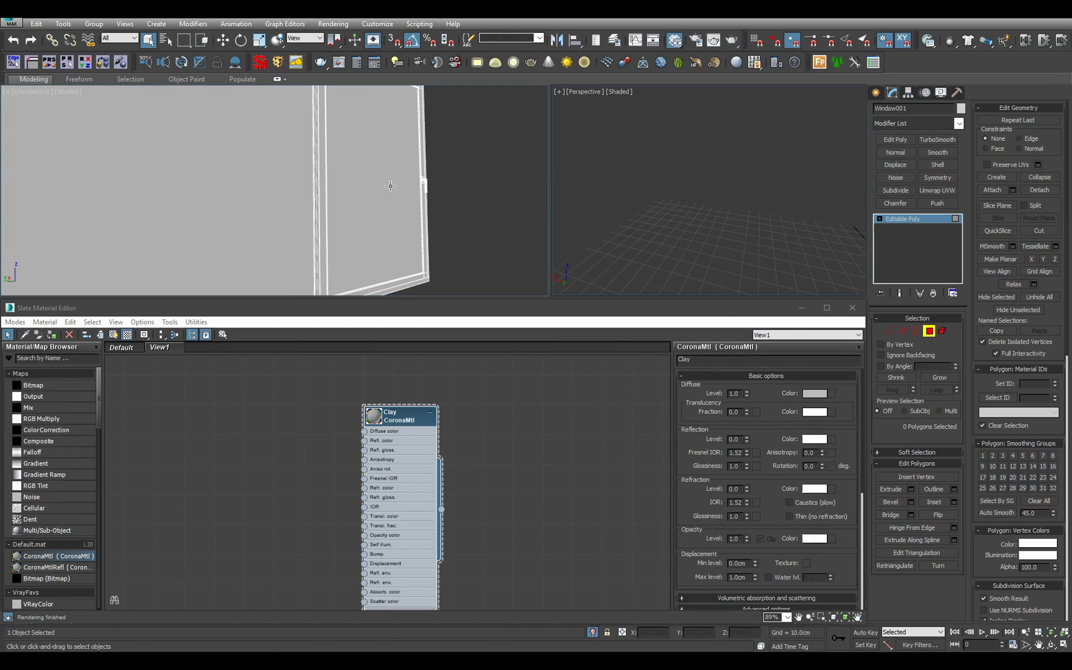
pyautogui.click(1000, 399)
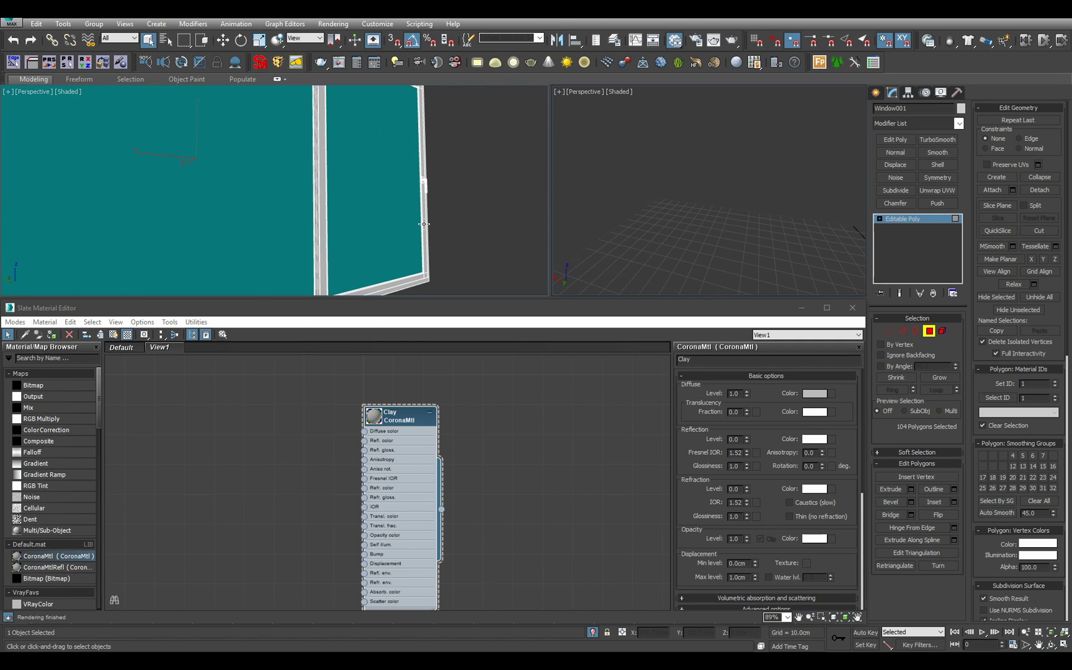
pyautogui.keyDown('alt'); pyautogui.moveTo(472, 245); pyautogui.dragTo(509, 248, button='middle'); pyautogui.keyUp('alt')
pyautogui.click(922, 218)
pyautogui.click(922, 220)
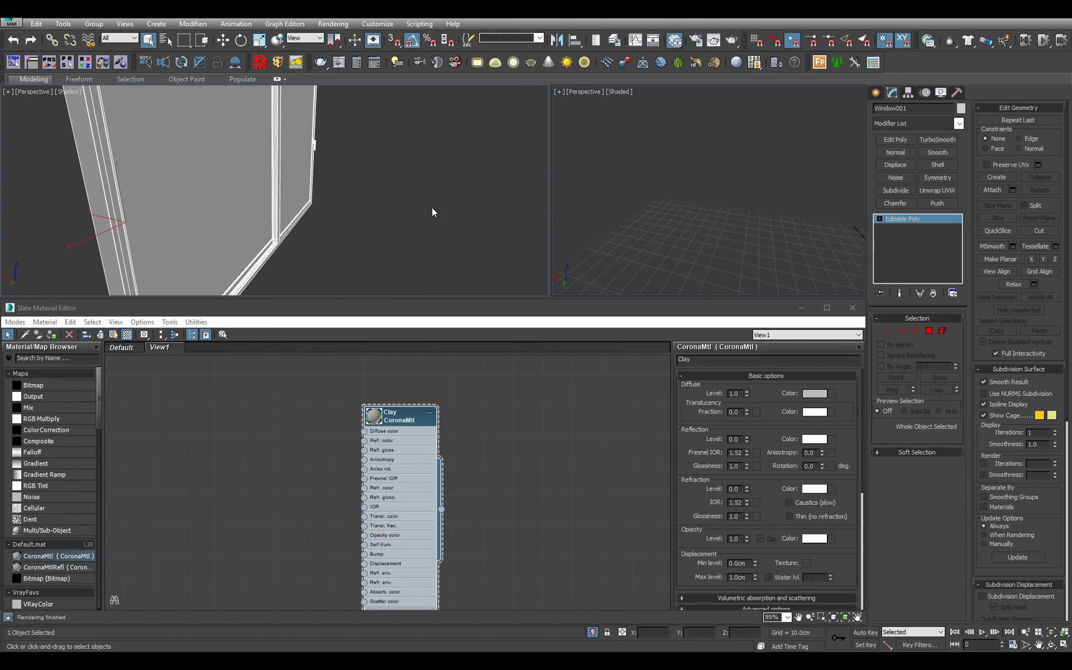
pyautogui.press('z')
pyautogui.click(593, 632)
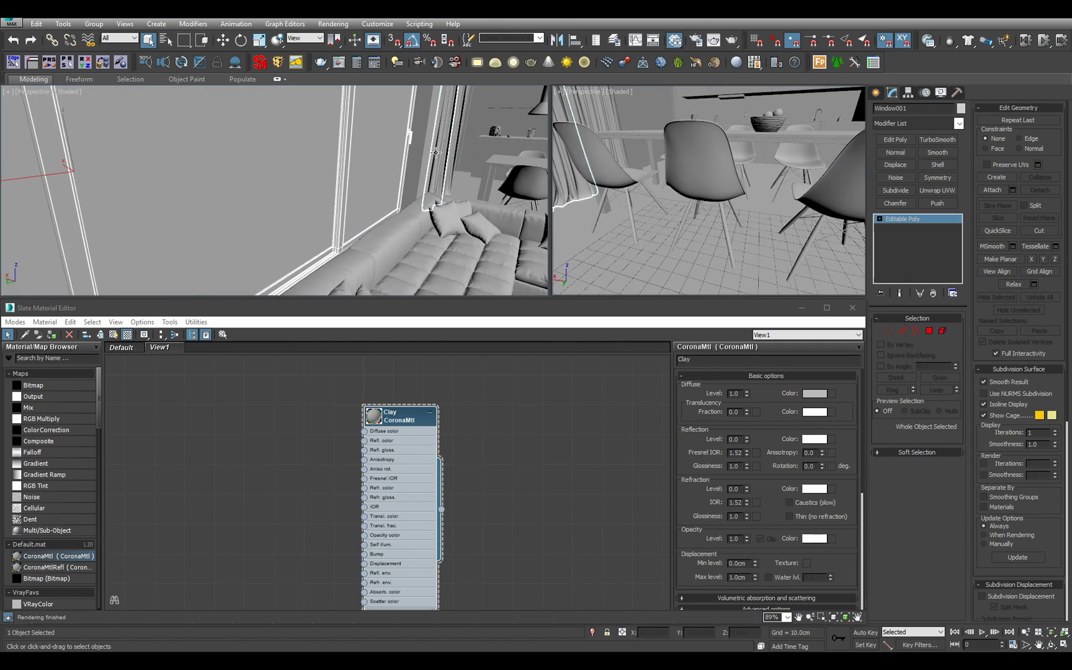
# Isolate the large and small windows together and remove the top modifier from the small window.
pyautogui.keyDown('alt'); pyautogui.moveTo(442, 193); pyautogui.dragTo(345, 196, button='middle'); pyautogui.keyUp('alt')
pyautogui.keyDown('ctrl'); pyautogui.click(345, 196); pyautogui.keyUp('ctrl')
pyautogui.hotkey('alt', 'q')
pyautogui.click(366, 196)
pyautogui.press('z')
pyautogui.click(932, 293)
# Check the small window's material IDs by selecting its polygons by ID, up to ID 3, and leave polygon level.
pyautogui.press('4')
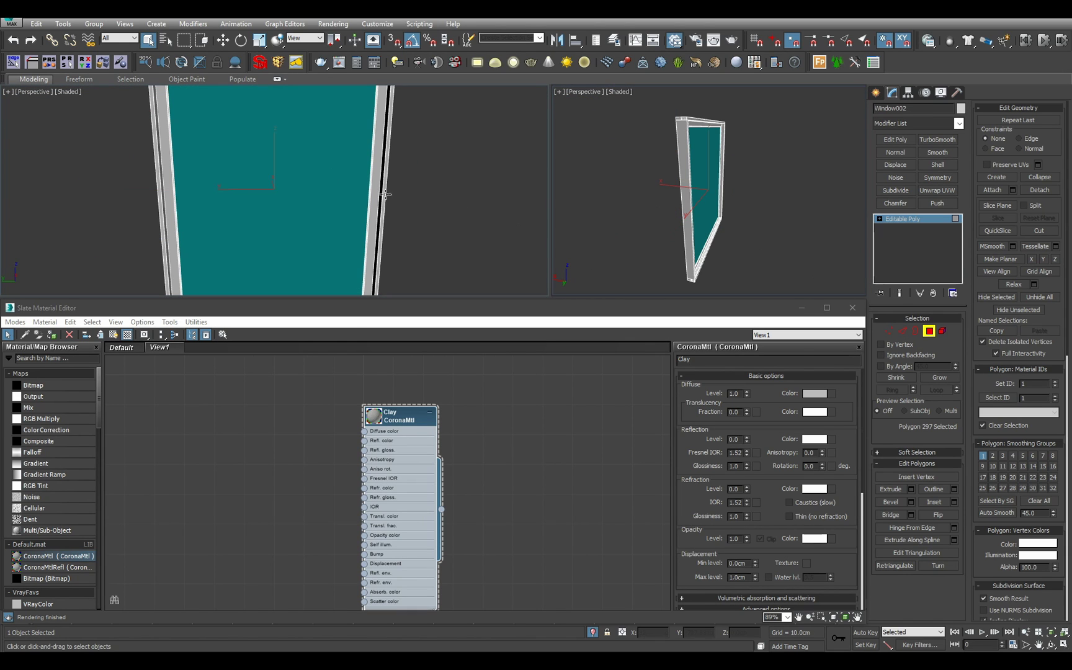
pyautogui.click(890, 220)
pyautogui.scroll(-5, 446, 205)
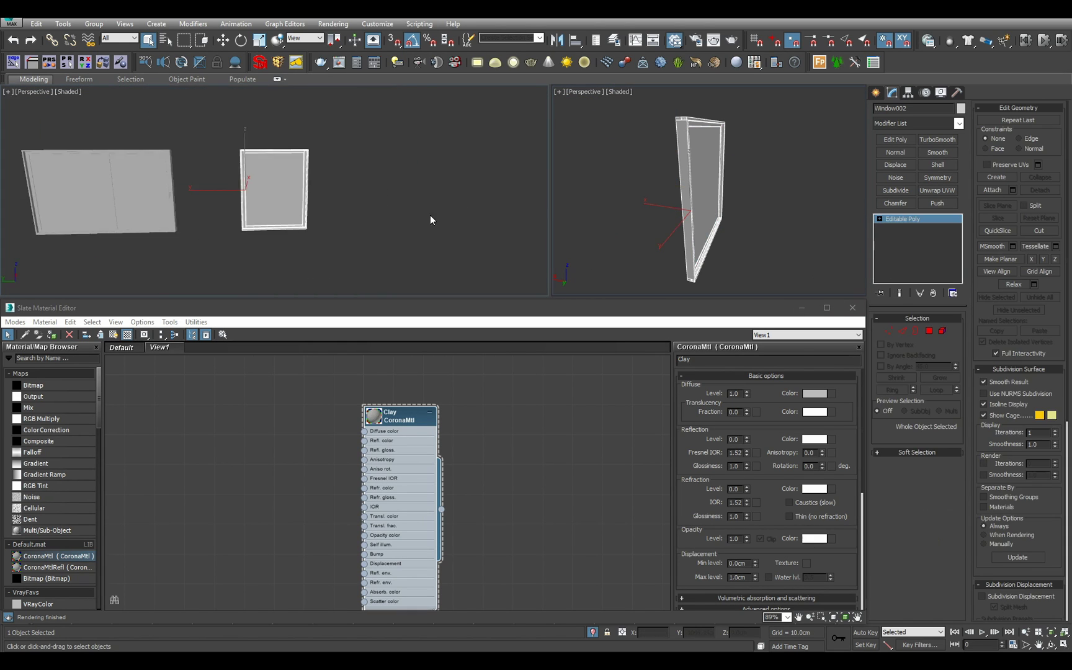
pyautogui.scroll(3, 396, 222)
pyautogui.click(930, 331)
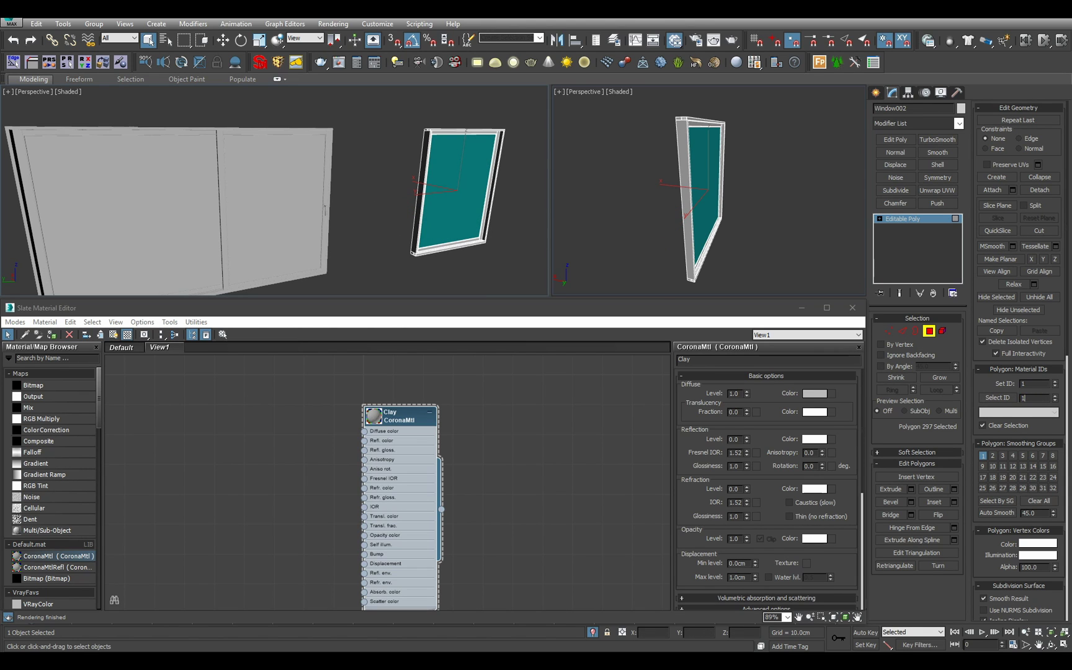
pyautogui.click(1000, 399)
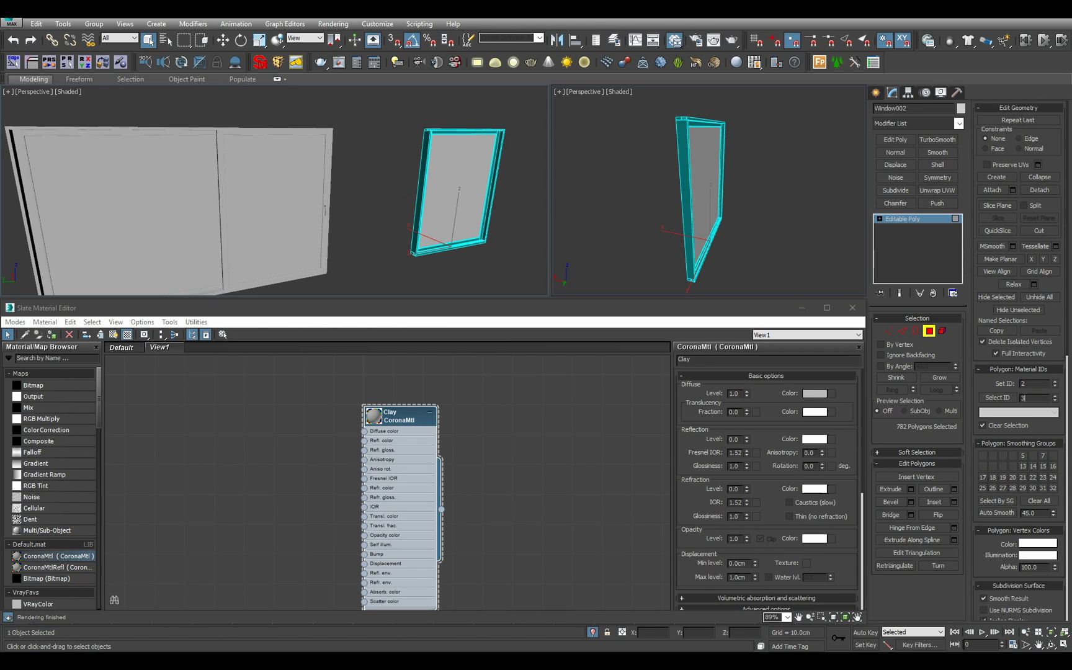
pyautogui.click(1023, 398)
pyautogui.write('3')
pyautogui.press('Return')
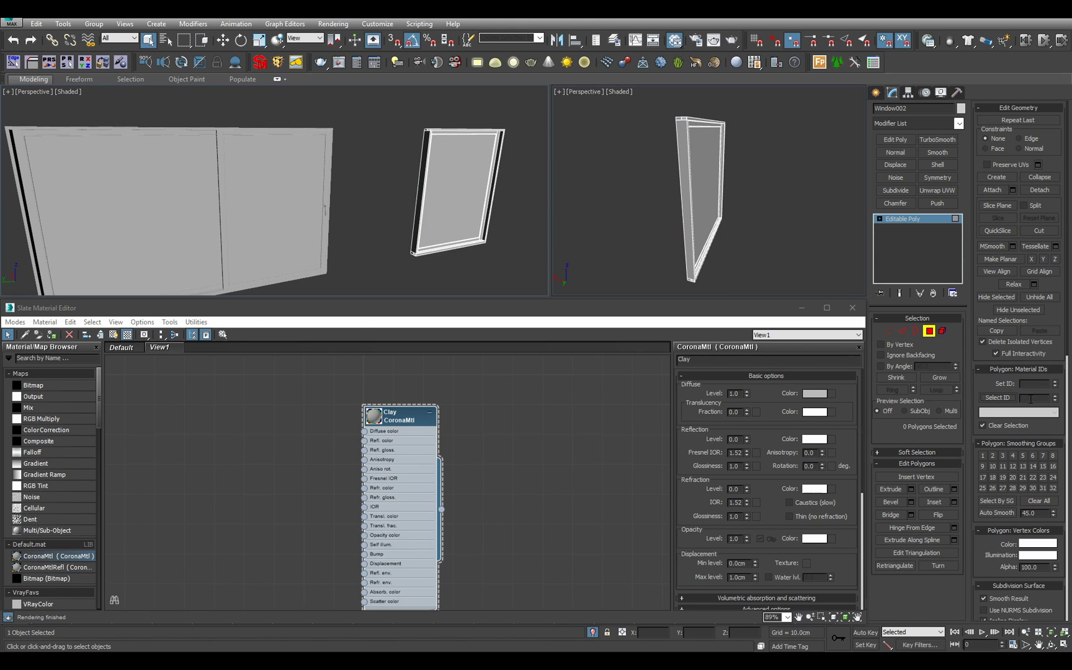
pyautogui.keyDown('alt'); pyautogui.moveTo(487, 196); pyautogui.dragTo(519, 250, button='middle'); pyautogui.keyUp('alt')
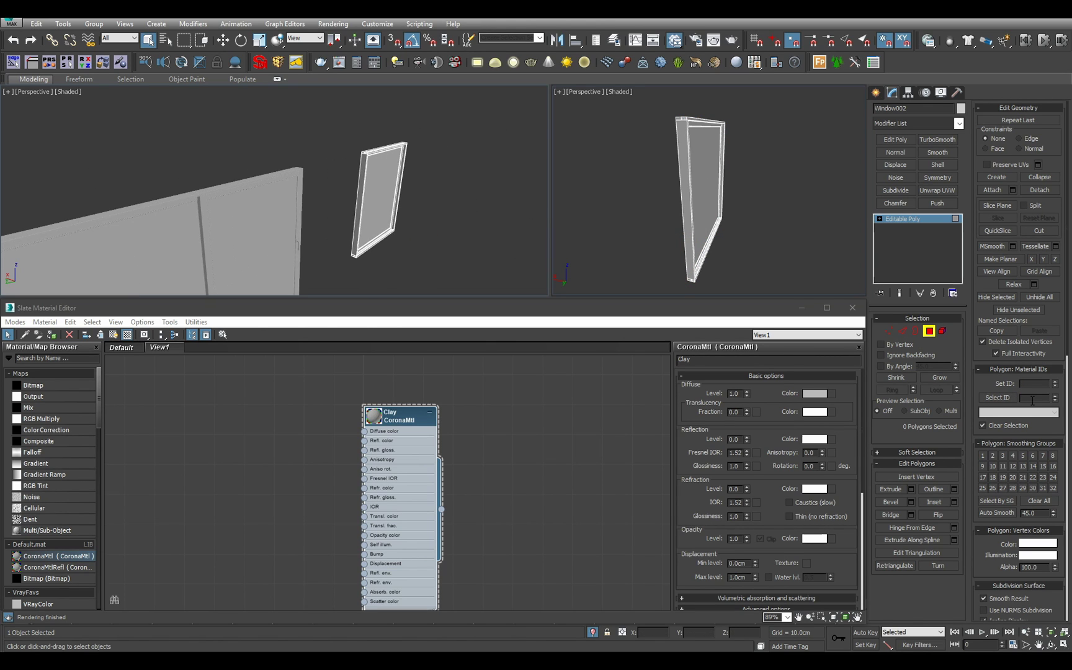
pyautogui.keyDown('alt'); pyautogui.moveTo(442, 232); pyautogui.dragTo(378, 235, button='middle'); pyautogui.keyUp('alt')
pyautogui.press('4')
# Add a Multi/Sub-Object material beside Clay in the node view and name it Windows_Temp.
pyautogui.press('z')
pyautogui.moveTo(487, 459); pyautogui.dragTo(390, 423, button='middle')
pyautogui.moveTo(417, 441); pyautogui.dragTo(443, 456)
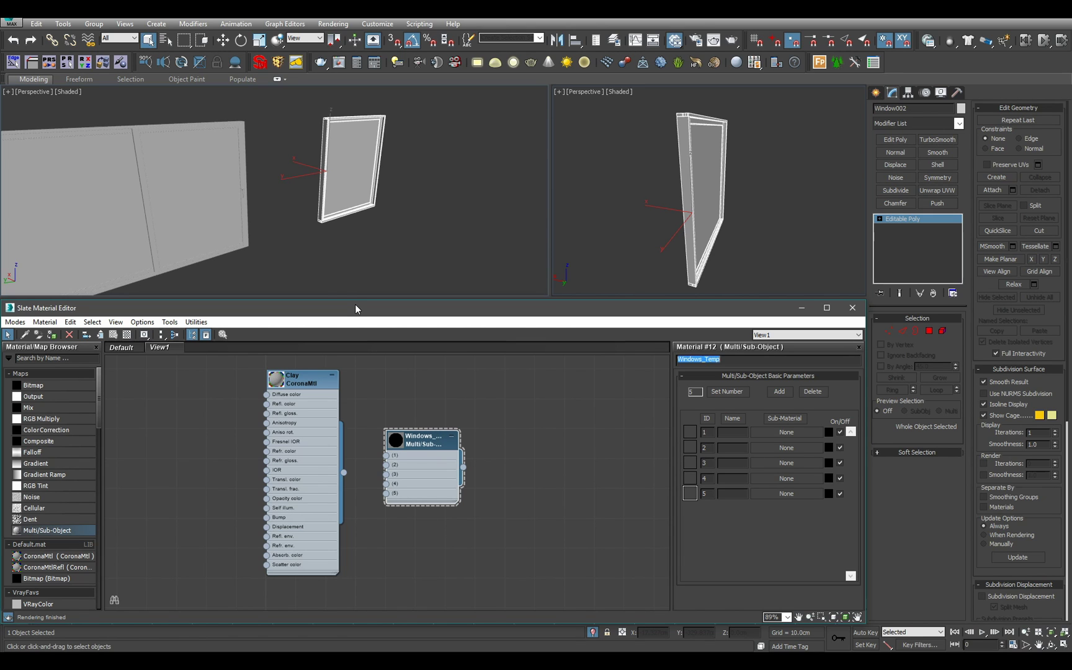
# Zoom in on the large window and display it in wireframe, toggling the shading of selected faces.
pyautogui.keyDown('alt'); pyautogui.moveTo(402, 263); pyautogui.dragTo(428, 242, button='middle'); pyautogui.keyUp('alt')
pyautogui.scroll(3, 428, 242)
pyautogui.click(430, 215)
pyautogui.press('z')
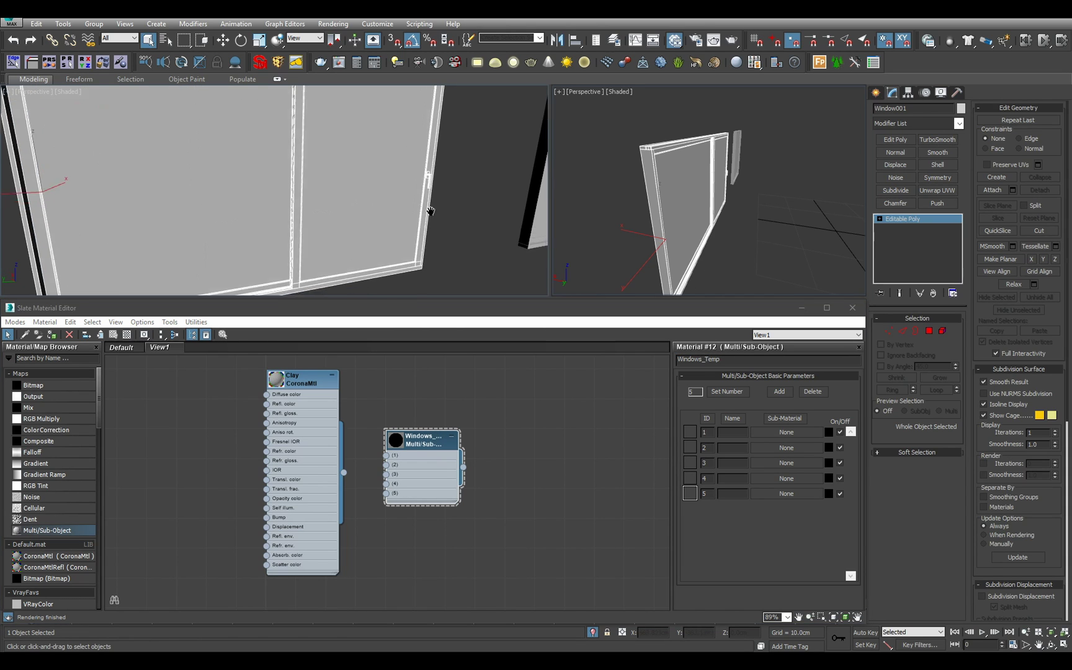
pyautogui.click(411, 206)
pyautogui.press('z')
pyautogui.moveTo(411, 206)
pyautogui.keyDown('alt'); pyautogui.mouseDown(button='middle')
pyautogui.moveTo(319, 187)
pyautogui.moveTo(282, 186)
pyautogui.moveTo(265, 203)
pyautogui.moveTo(215, 176)
pyautogui.moveTo(252, 176)
pyautogui.moveTo(226, 176)
pyautogui.moveTo(289, 210)
pyautogui.moveTo(259, 179)
pyautogui.mouseUp(button='middle'); pyautogui.keyUp('alt')
pyautogui.press('F3')
pyautogui.press('F2')
pyautogui.press('F2')
pyautogui.press('F2')
pyautogui.press('F2')
# Inspect the large window's glass pane and the geometry along its edge by selecting polygons there.
pyautogui.click(226, 176)
pyautogui.keyDown('alt'); pyautogui.moveTo(345, 245); pyautogui.dragTo(330, 143, button='middle'); pyautogui.keyUp('alt')
pyautogui.keyDown('alt'); pyautogui.click(335, 139); pyautogui.keyUp('alt')
pyautogui.click(286, 139)
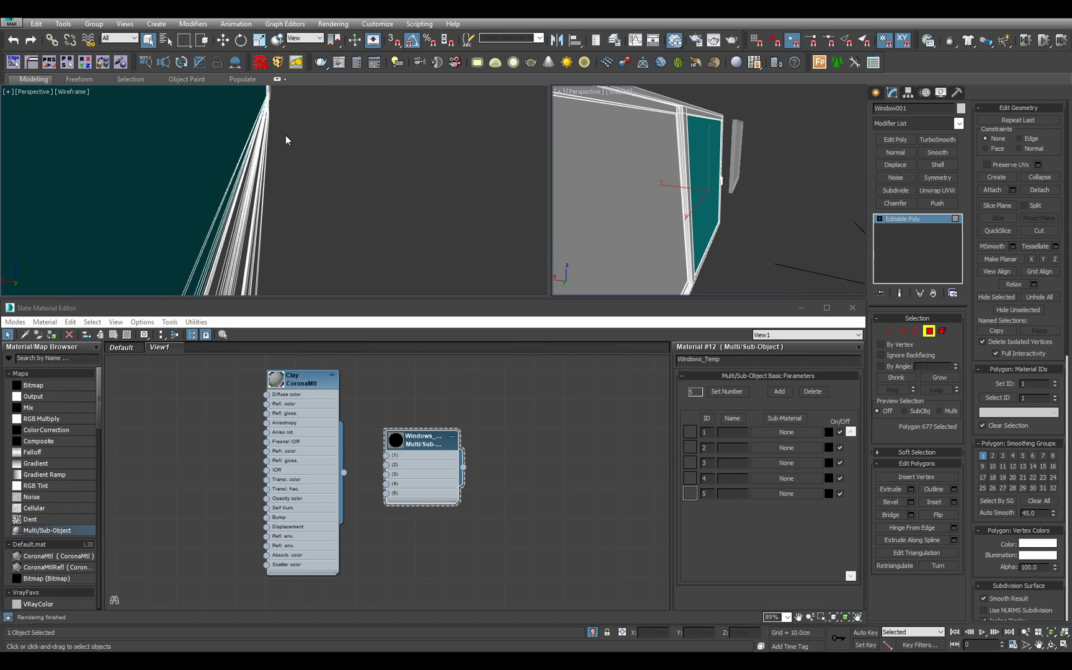
pyautogui.click(226, 131)
pyautogui.keyDown('alt'); pyautogui.moveTo(226, 131); pyautogui.dragTo(290, 123, button='middle'); pyautogui.keyUp('alt')
pyautogui.moveTo(289, 123); pyautogui.dragTo(306, 148)
pyautogui.moveTo(308, 147)
pyautogui.mouseDown(button='middle')
pyautogui.moveTo(300, 241)
pyautogui.moveTo(340, 213)
pyautogui.moveTo(292, 145)
pyautogui.mouseUp(button='middle')
pyautogui.moveTo(271, 125); pyautogui.dragTo(335, 149)
pyautogui.keyDown('alt'); pyautogui.moveTo(335, 149); pyautogui.dragTo(373, 240, button='middle'); pyautogui.keyUp('alt')
pyautogui.scroll(-3, 351, 174)
pyautogui.hotkey('ctrl', 'z')
pyautogui.press('4')
# Select both isolated windows and assign the Windows_Temp material to them.
pyautogui.moveTo(373, 240)
pyautogui.mouseDown(button='middle')
pyautogui.moveTo(373, 190)
pyautogui.moveTo(366, 257)
pyautogui.moveTo(335, 229)
pyautogui.mouseUp(button='middle')
pyautogui.scroll(-4, 394, 231)
pyautogui.press('q')
pyautogui.moveTo(245, 134)
pyautogui.mouseDown()
pyautogui.moveTo(278, 175)
pyautogui.moveTo(366, 207)
pyautogui.mouseUp()
pyautogui.keyDown('alt'); pyautogui.moveTo(366, 208); pyautogui.dragTo(410, 230, button='middle'); pyautogui.keyUp('alt')
pyautogui.click(422, 439)
pyautogui.press('a')
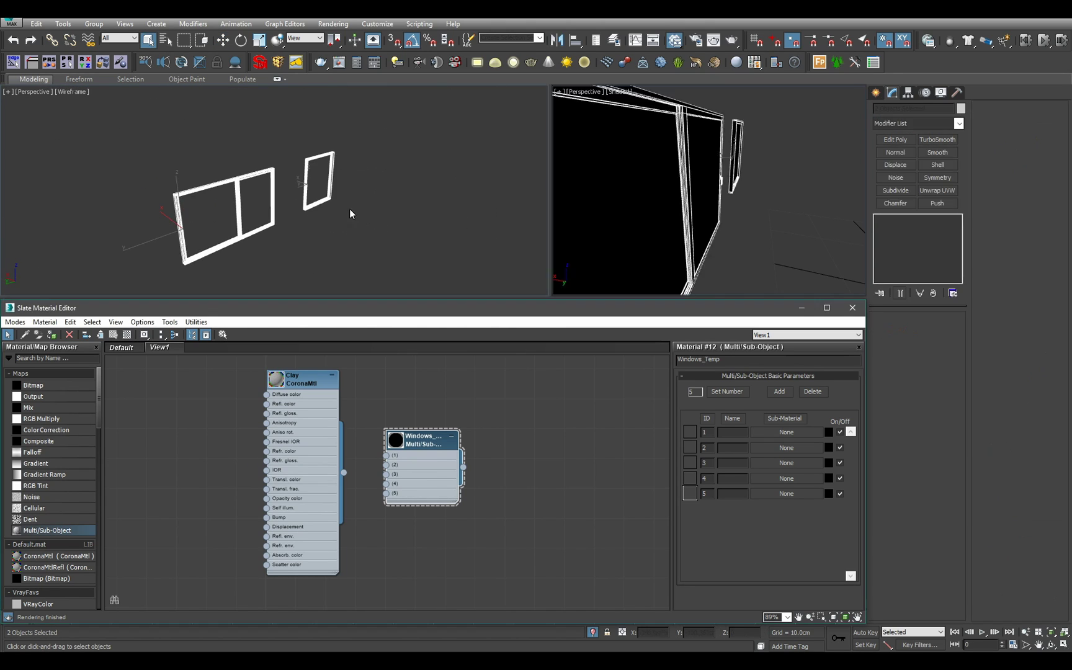
# Select only the large window and return the view to shaded display.
pyautogui.click(344, 192)
pyautogui.scroll(2, 332, 222)
pyautogui.keyDown('alt'); pyautogui.moveTo(253, 194); pyautogui.dragTo(232, 187, button='middle'); pyautogui.keyUp('alt')
pyautogui.moveTo(232, 187); pyautogui.dragTo(293, 209)
pyautogui.keyDown('alt'); pyautogui.moveTo(293, 209); pyautogui.dragTo(311, 185, button='middle'); pyautogui.keyUp('alt')
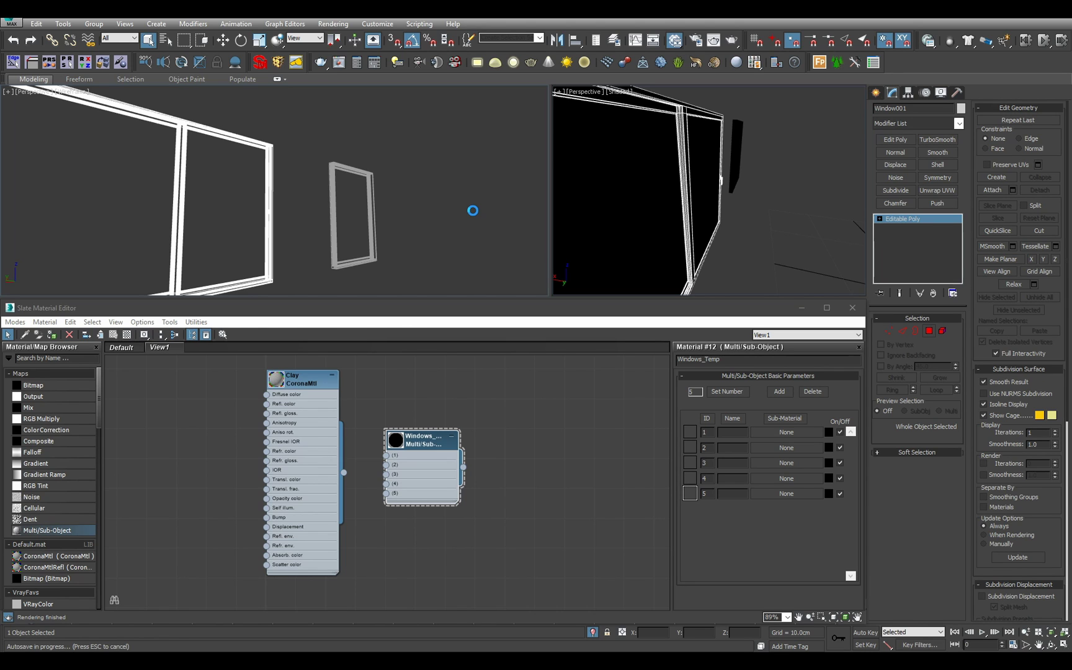
pyautogui.moveTo(472, 210)
pyautogui.keyDown('alt'); pyautogui.mouseDown(button='middle')
pyautogui.moveTo(366, 201)
pyautogui.moveTo(335, 186)
pyautogui.moveTo(314, 215)
pyautogui.moveTo(337, 201)
pyautogui.mouseUp(button='middle'); pyautogui.keyUp('alt')
pyautogui.scroll(1, 413, 492)
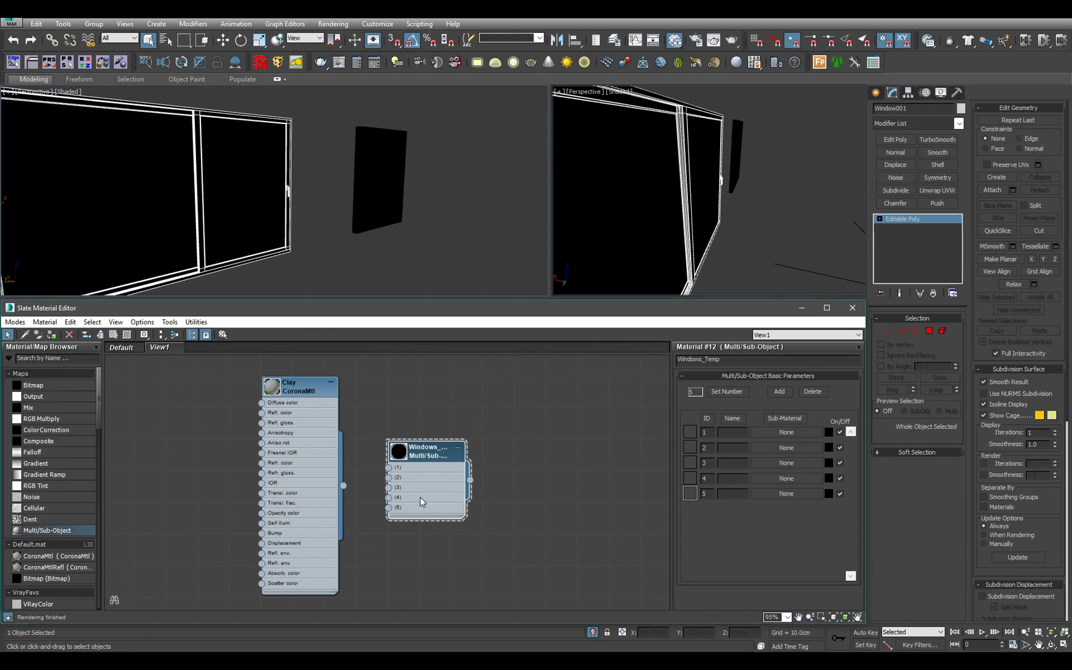
# Reduce Windows_Temp to 3 sub-materials and connect Clay to IDs 2 and 3.
pyautogui.scroll(1, 355, 497)
pyautogui.moveTo(343, 485); pyautogui.dragTo(389, 477)
pyautogui.click(727, 392)
pyautogui.write('3')
pyautogui.press('Return')
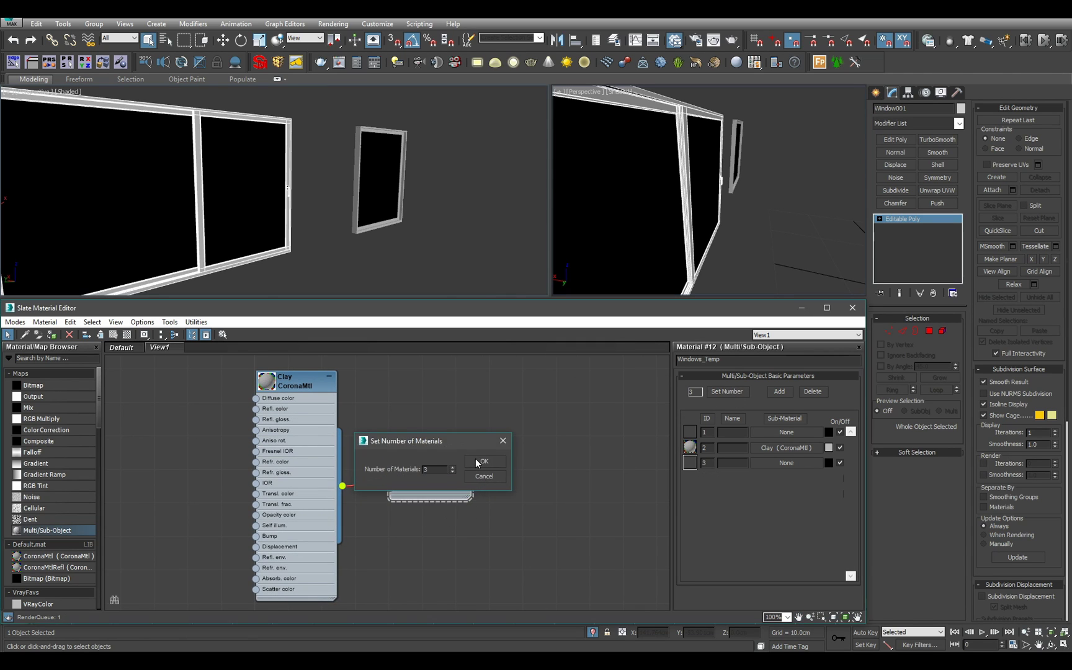
pyautogui.scroll(1, 366, 478)
pyautogui.moveTo(392, 479); pyautogui.dragTo(390, 474)
pyautogui.scroll(-8, 449, 491)
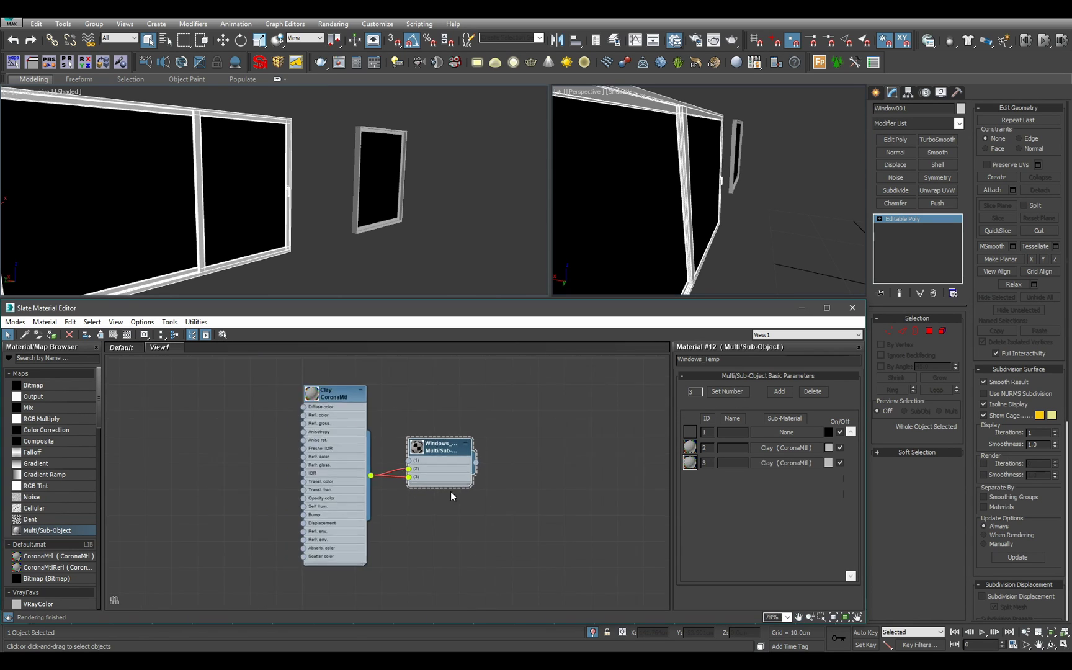
# Add a CoronaMtlRefl material to the node view with diffuse level 0 and refraction level 1.
pyautogui.scroll(2, 363, 506)
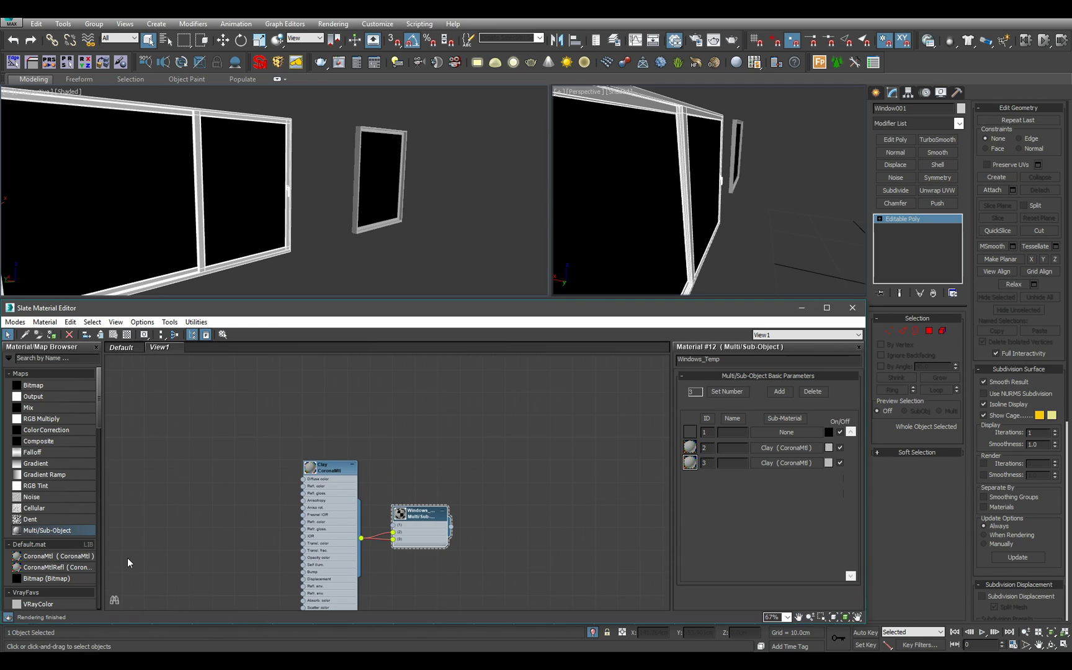
pyautogui.moveTo(526, 464); pyautogui.dragTo(526, 465)
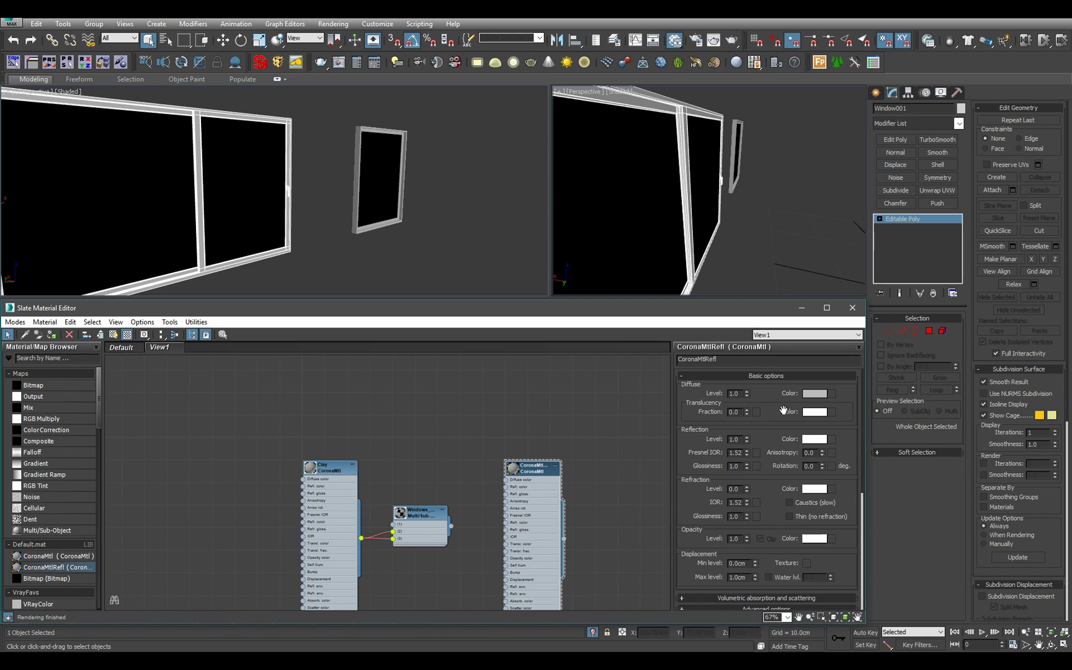
pyautogui.rightClick(747, 393)
pyautogui.doubleClick(735, 488)
pyautogui.write('1')
pyautogui.press('Return')
# Enlarge the refractive material's preview, collapse its slots, place the node below Clay and name it Glass.
pyautogui.scroll(1, 547, 475)
pyautogui.doubleClick(519, 447)
pyautogui.press('h')
pyautogui.moveTo(545, 510); pyautogui.dragTo(554, 471, button='middle')
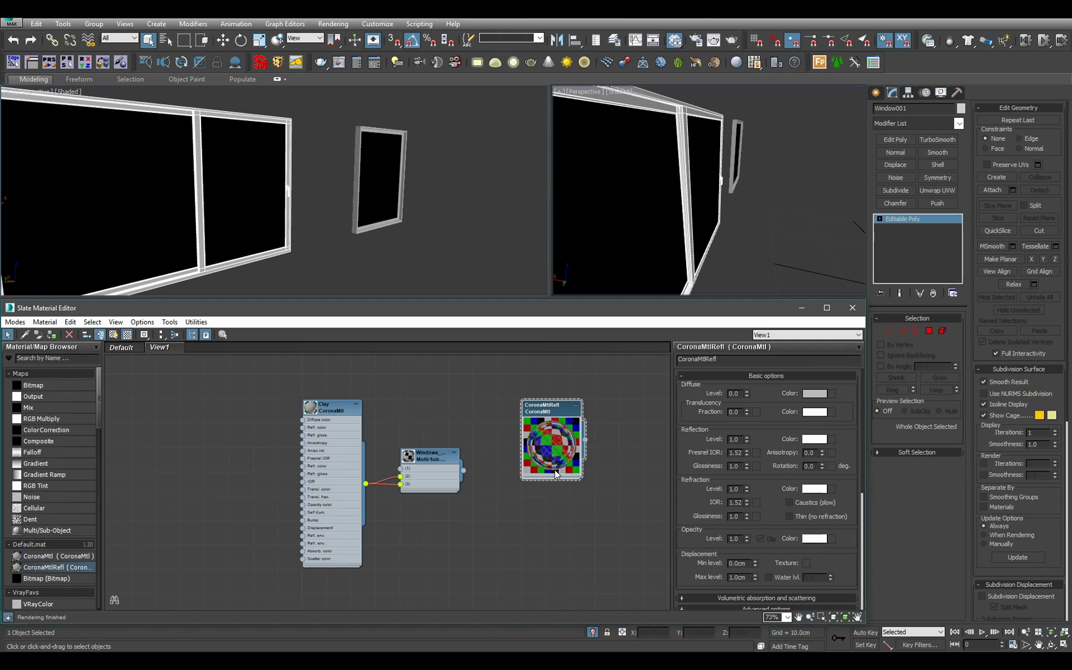
pyautogui.scroll(-2, 572, 468)
pyautogui.moveTo(563, 463); pyautogui.dragTo(440, 587)
pyautogui.scroll(2, 439, 591)
pyautogui.moveTo(469, 521); pyautogui.dragTo(396, 544)
pyautogui.scroll(-1, 417, 551)
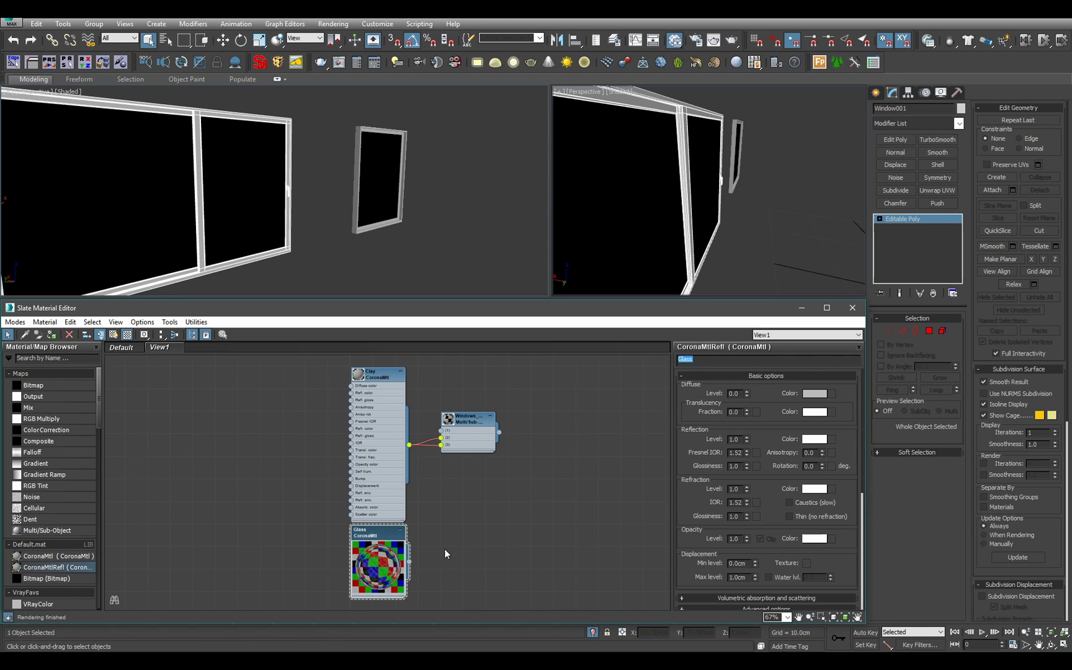
# Connect Glass to ID 1 of Windows_Temp and end isolation to show the whole room.
pyautogui.click(425, 263)
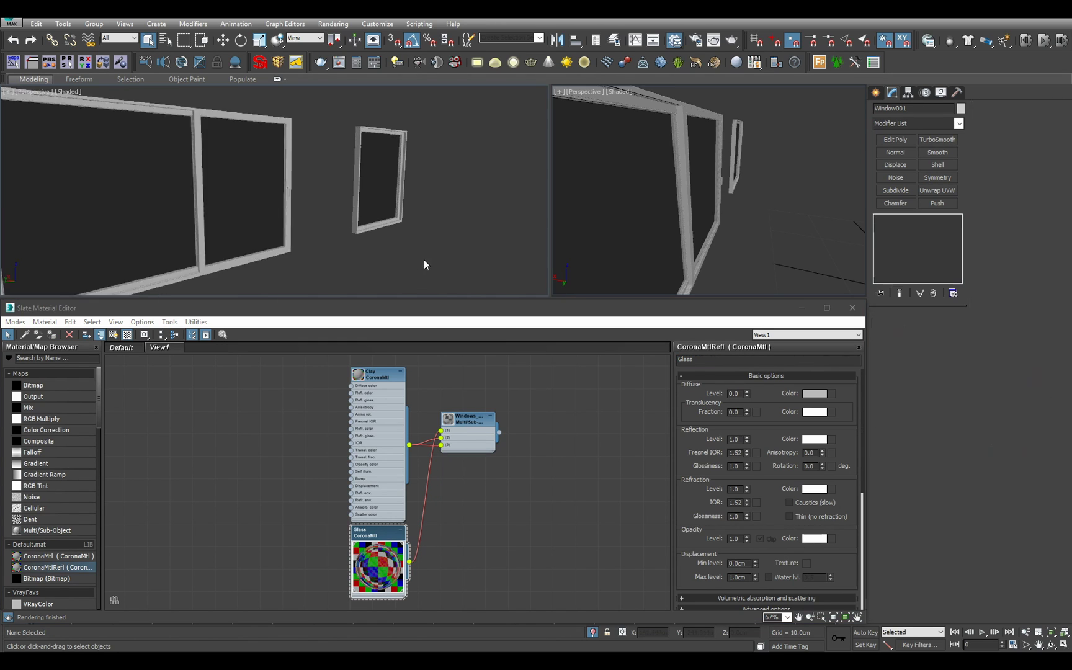
pyautogui.keyDown('alt'); pyautogui.moveTo(424, 262); pyautogui.dragTo(347, 238, button='middle'); pyautogui.keyUp('alt')
pyautogui.click(287, 226)
pyautogui.click(592, 634)
pyautogui.scroll(3, 366, 244)
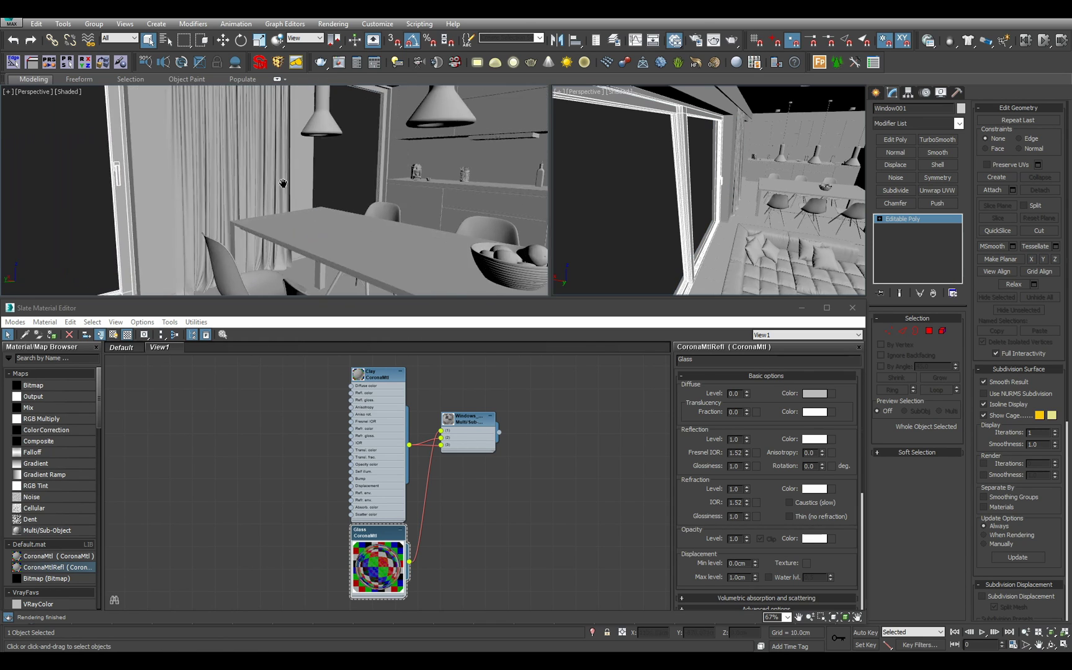
pyautogui.scroll(-5, 291, 183)
pyautogui.moveTo(291, 183); pyautogui.dragTo(333, 199, button='middle')
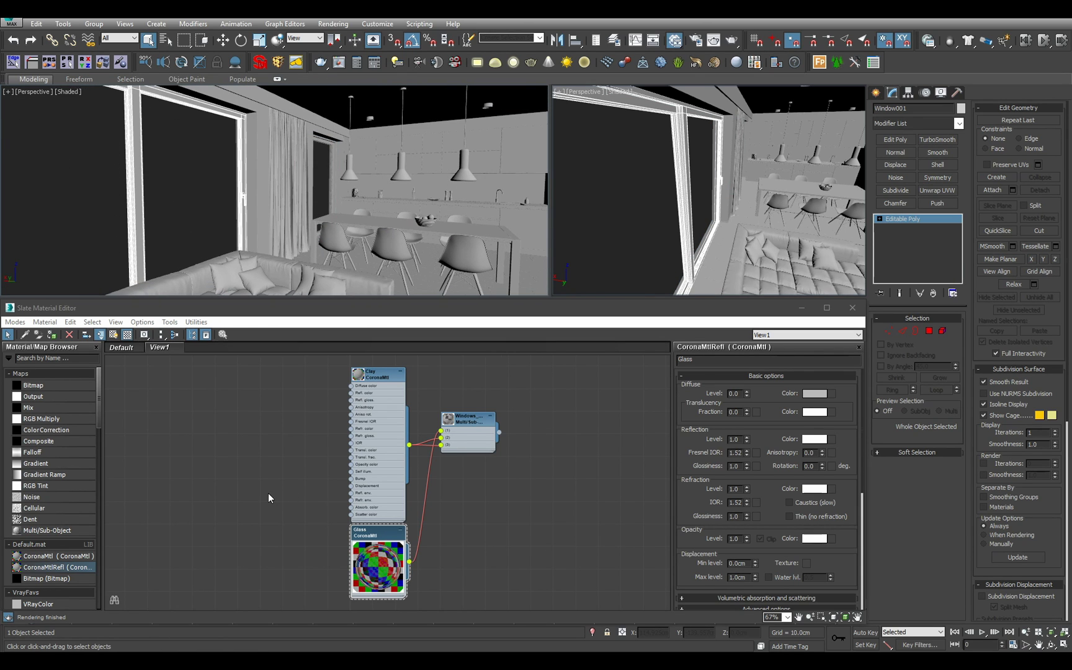
pyautogui.moveTo(249, 538); pyautogui.dragTo(251, 533, button='middle')
pyautogui.scroll(-2, 69, 531)
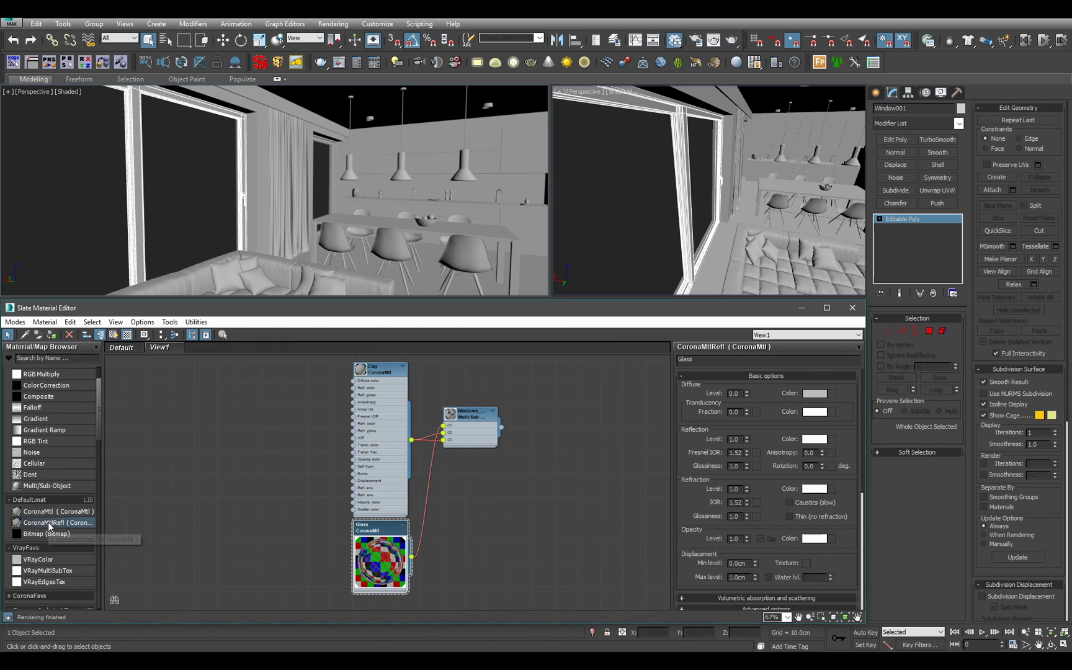
pyautogui.moveTo(48, 522); pyautogui.dragTo(564, 419)
pyautogui.press('z')
pyautogui.doubleClick(512, 464)
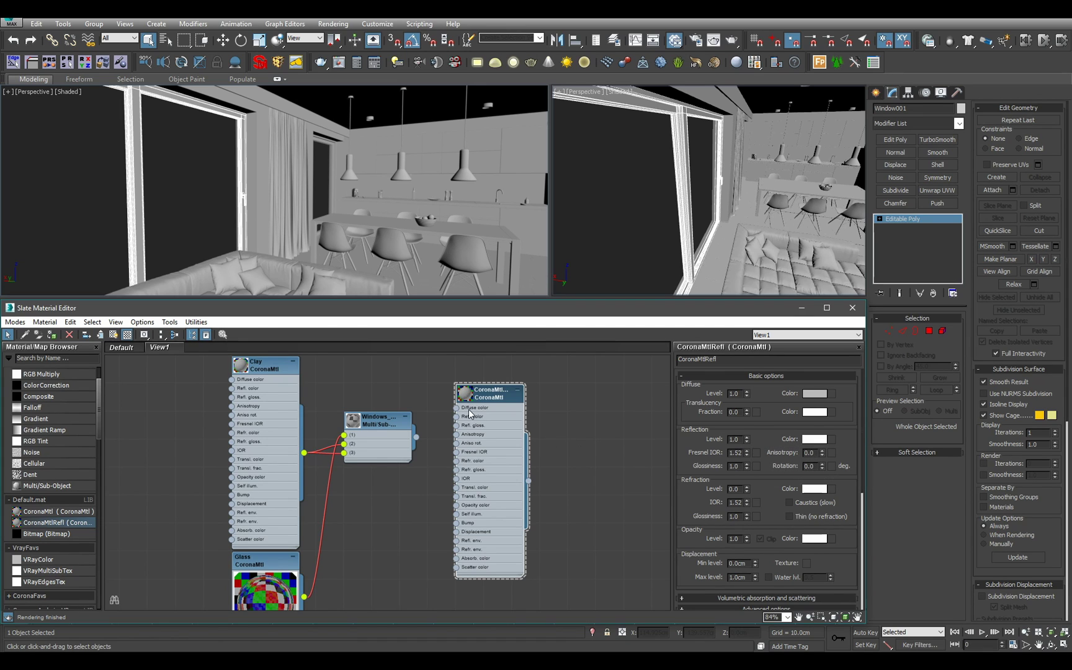
pyautogui.moveTo(499, 412); pyautogui.dragTo(537, 459, button='middle')
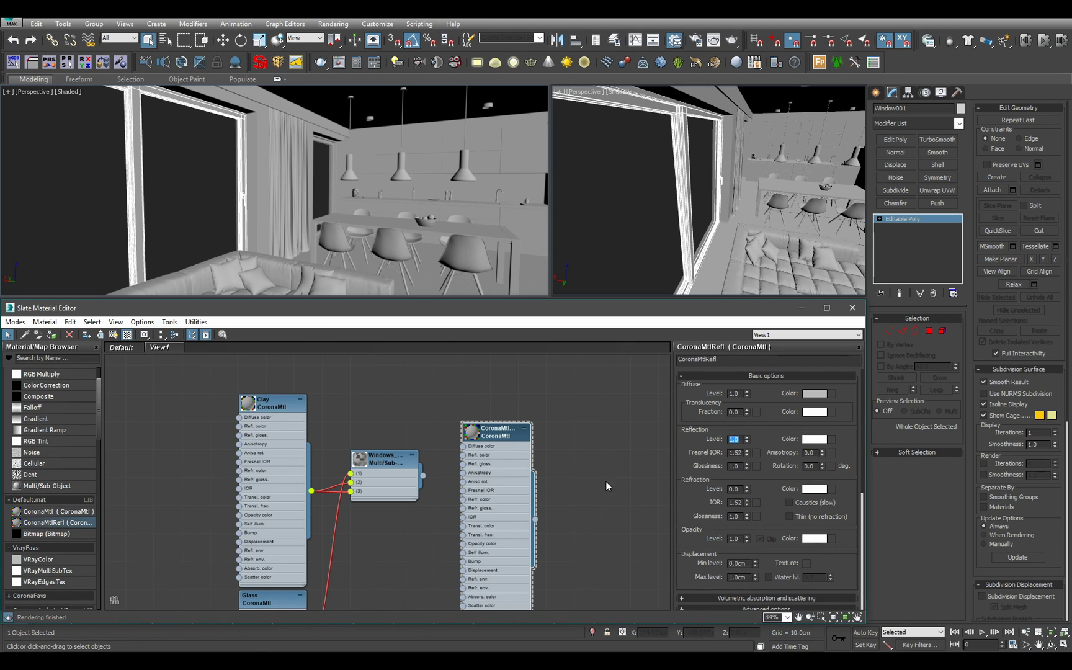
pyautogui.scroll(2, 581, 506)
pyautogui.doubleClick(468, 454)
pyautogui.scroll(-4, 510, 525)
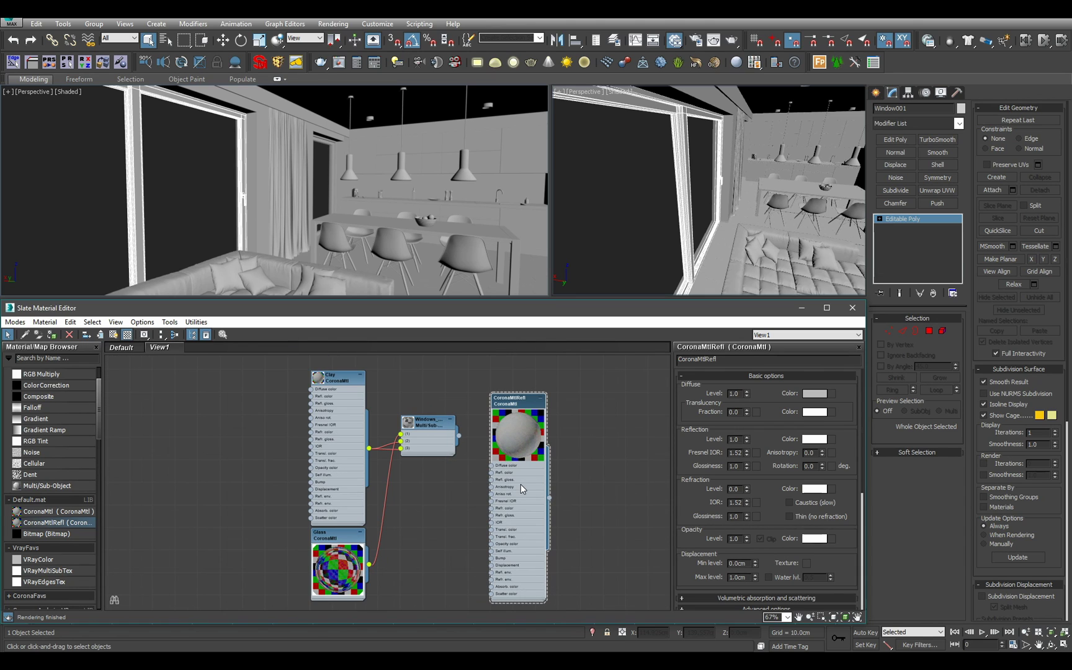
pyautogui.press('Delete')
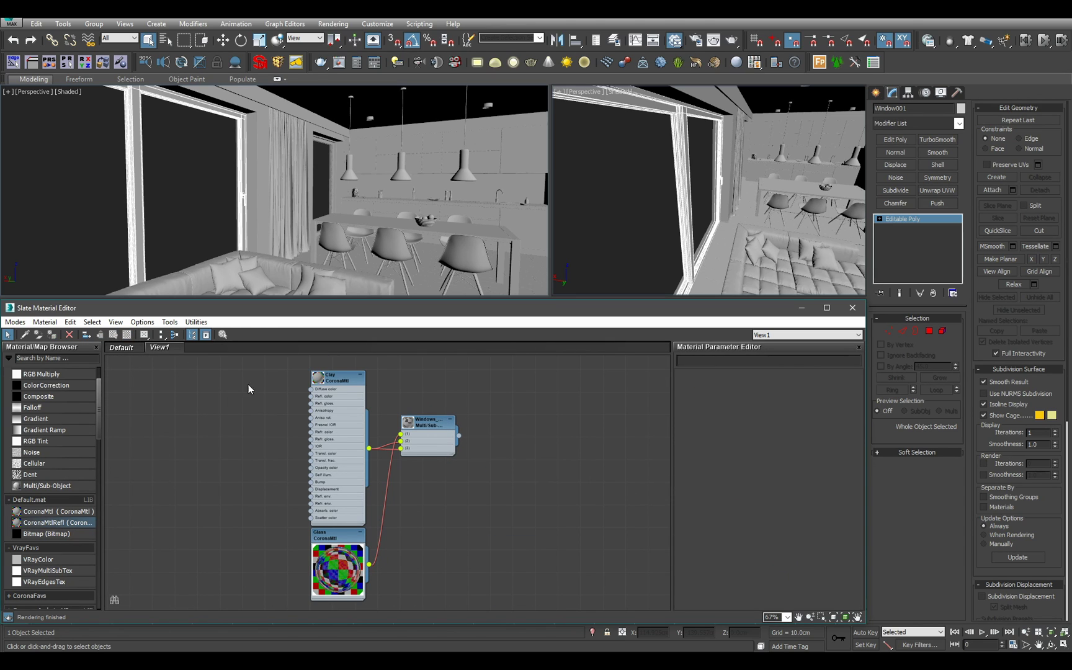
# Switch the perspective viewport to the camera view, open the render setup on Corona's scene settings and extend the dialog to show them all.
pyautogui.scroll(3, 422, 242)
pyautogui.scroll(-4, 422, 242)
pyautogui.keyDown('alt'); pyautogui.moveTo(412, 260); pyautogui.dragTo(410, 237, button='middle'); pyautogui.keyUp('alt')
pyautogui.press('c')
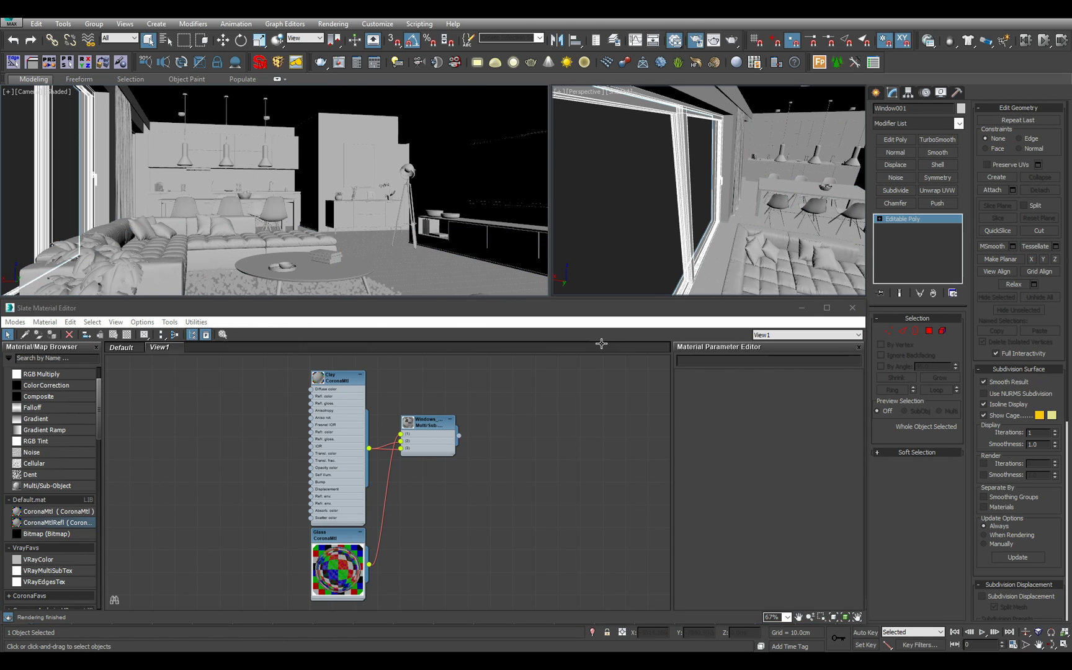
pyautogui.press('F10')
pyautogui.click(272, 145)
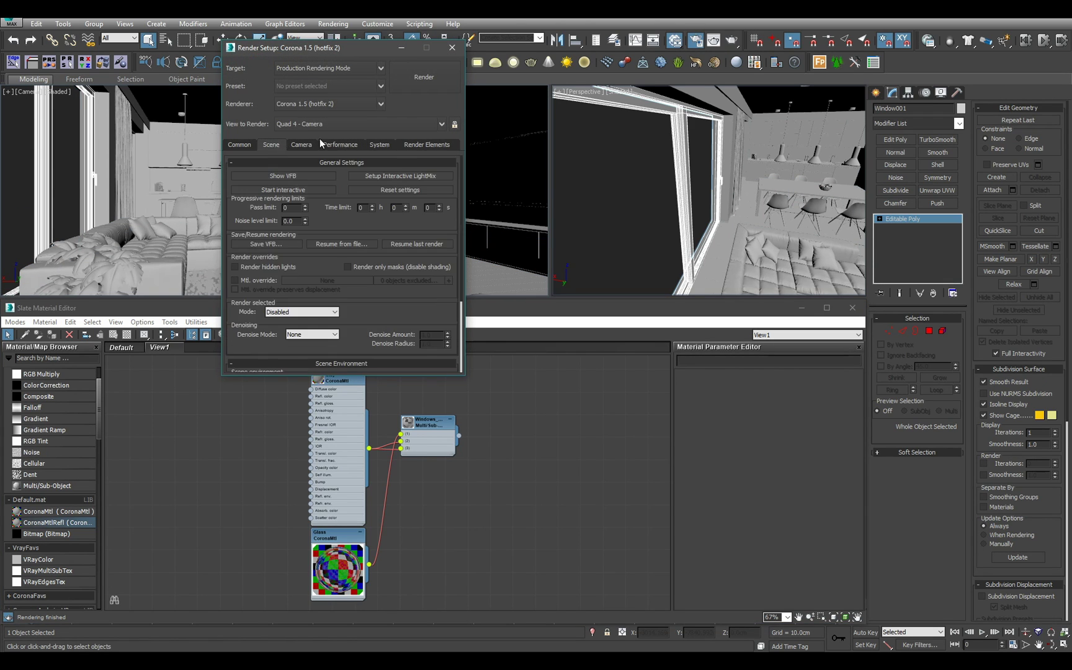
pyautogui.click(240, 146)
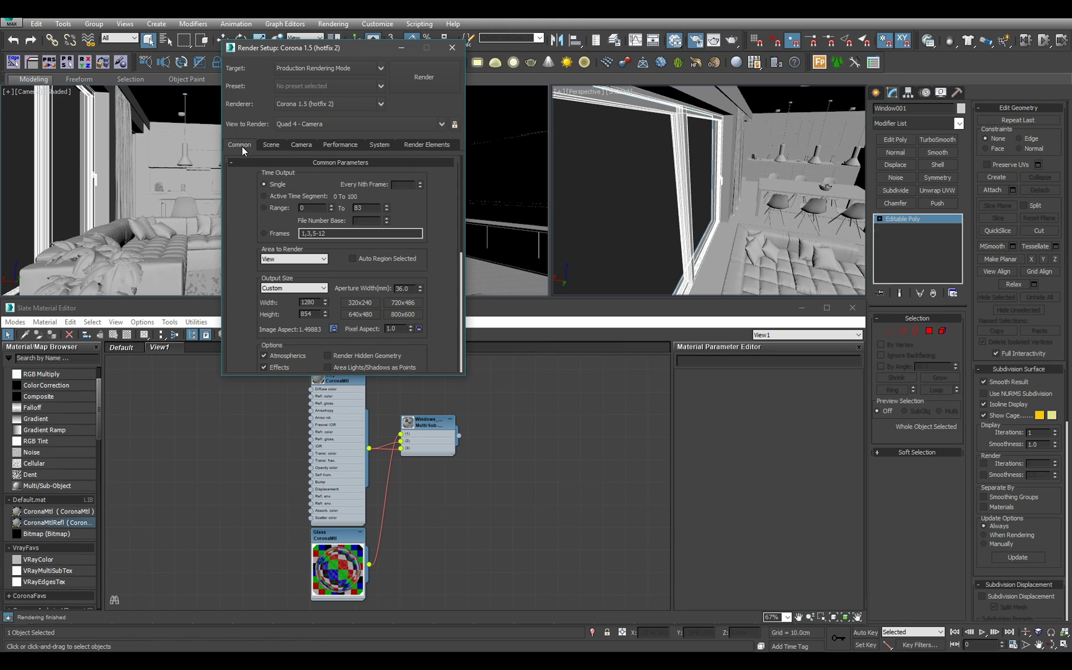
pyautogui.click(273, 147)
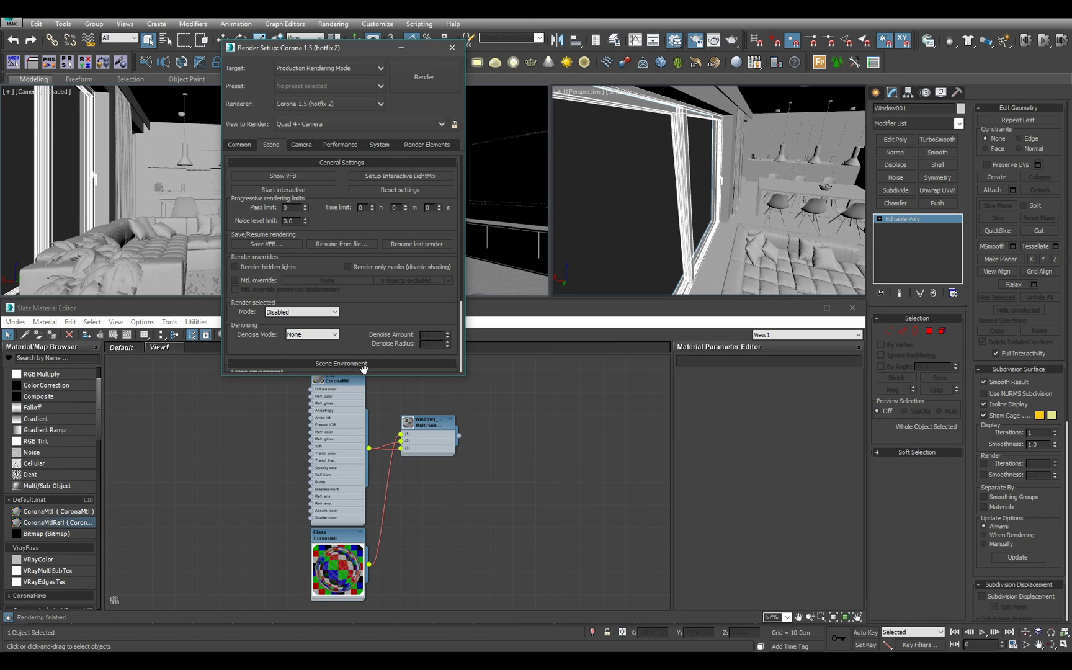
pyautogui.moveTo(366, 377); pyautogui.dragTo(366, 535)
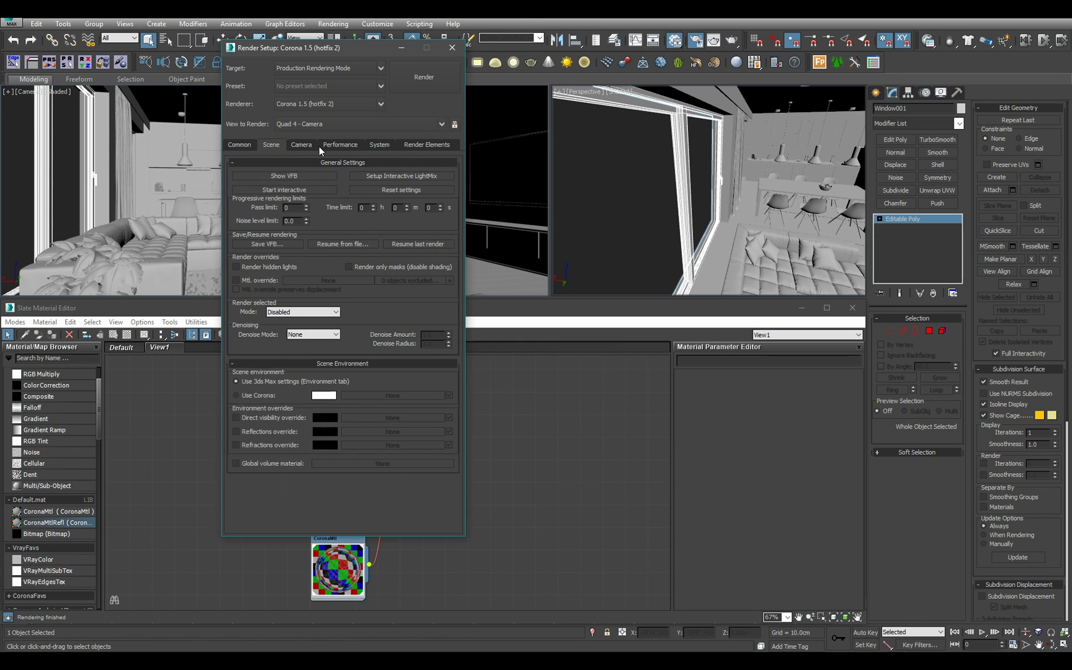
pyautogui.click(321, 104)
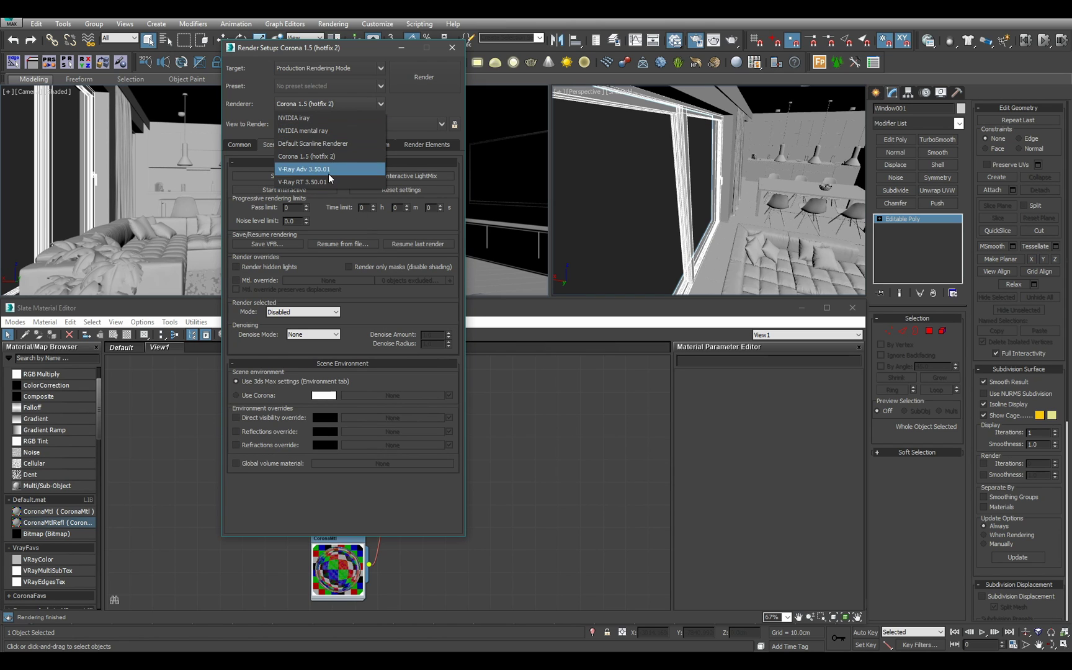
pyautogui.click(318, 144)
pyautogui.click(333, 103)
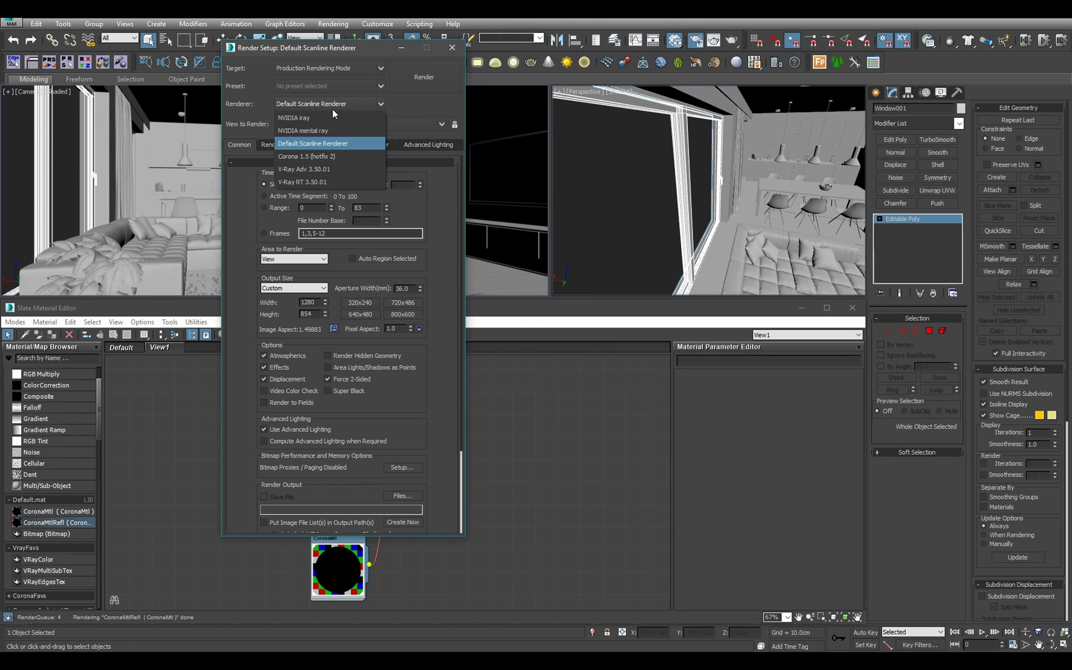
pyautogui.click(312, 154)
# Review Corona's scene, camera, performance and system settings, and close the render setup.
pyautogui.click(270, 148)
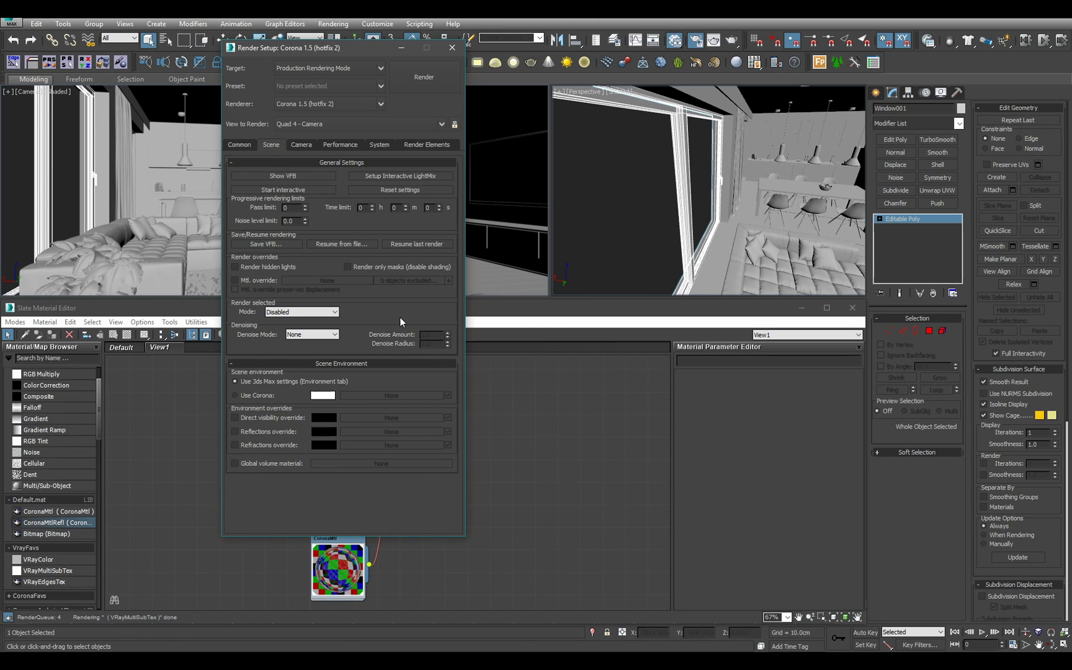
pyautogui.click(303, 145)
pyautogui.click(333, 145)
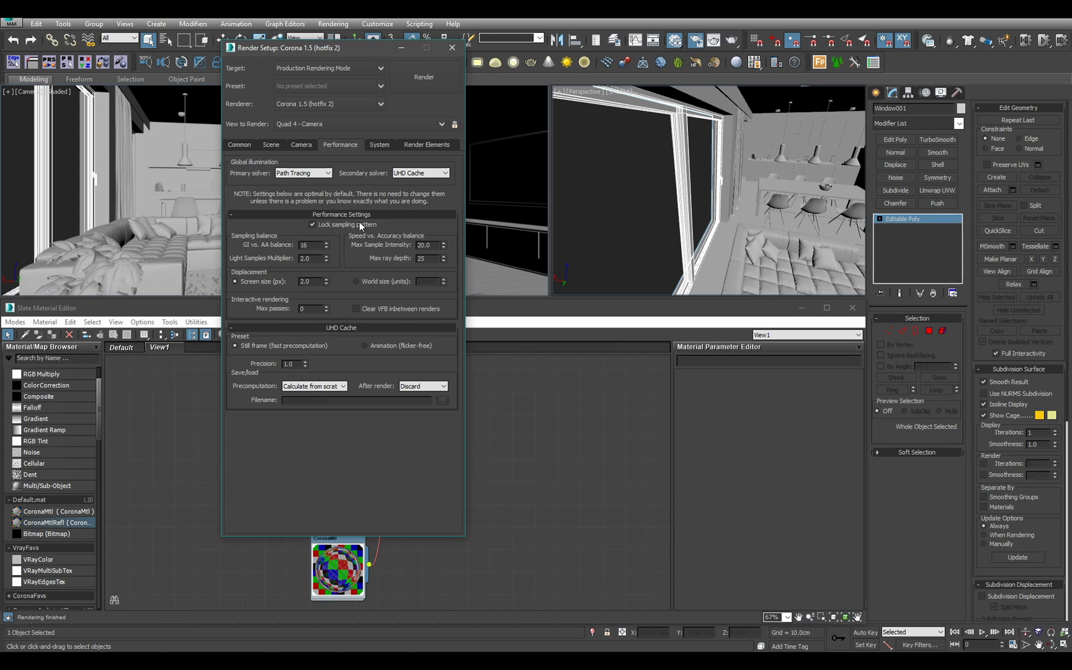
pyautogui.click(377, 148)
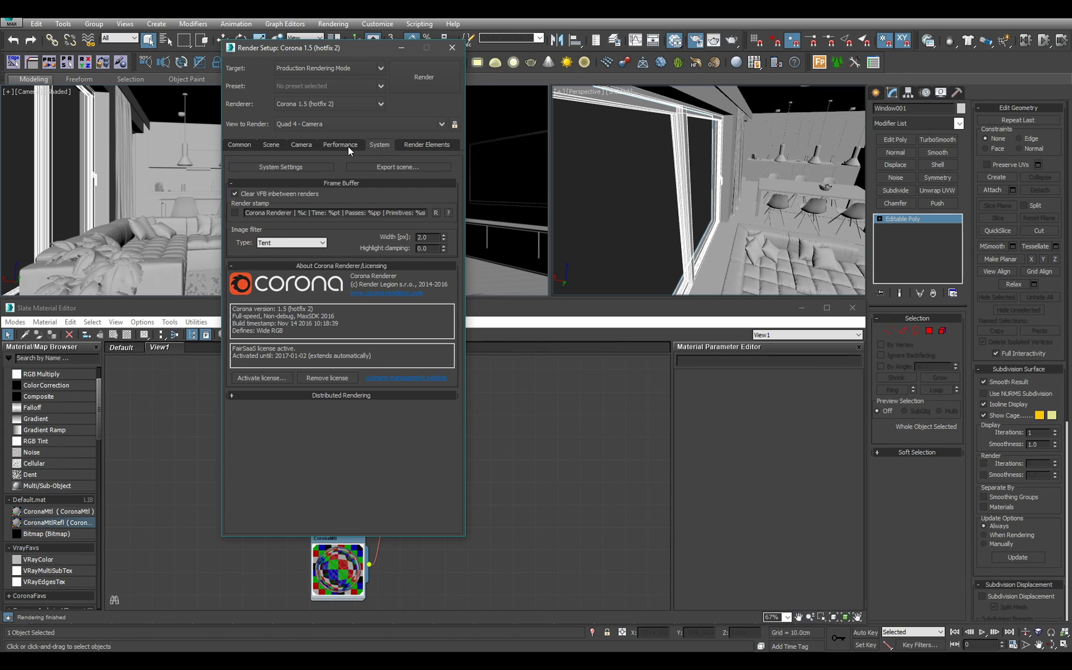
pyautogui.click(348, 147)
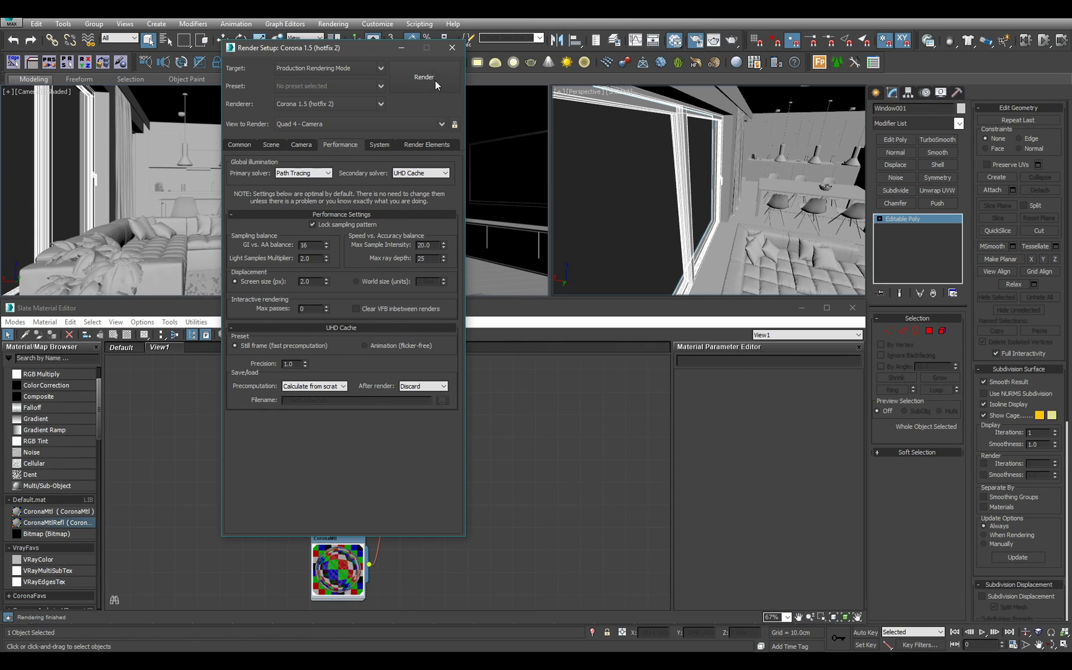
pyautogui.click(453, 50)
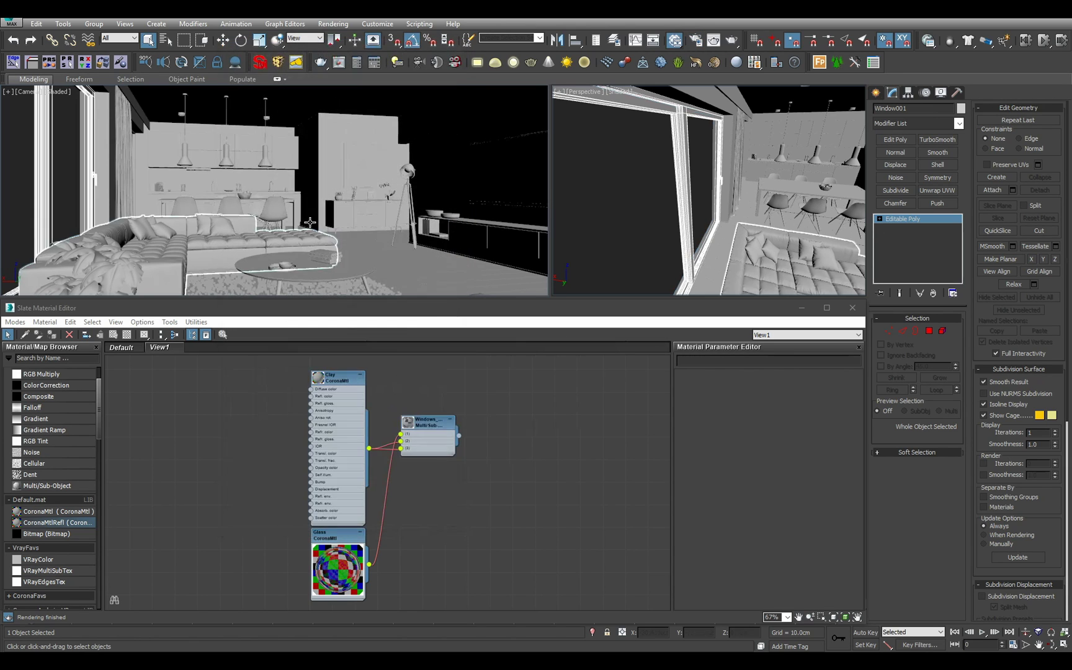
# Run a test render of the camera view, stop it and close the frame buffer.
pyautogui.hotkey('shift', 'q')
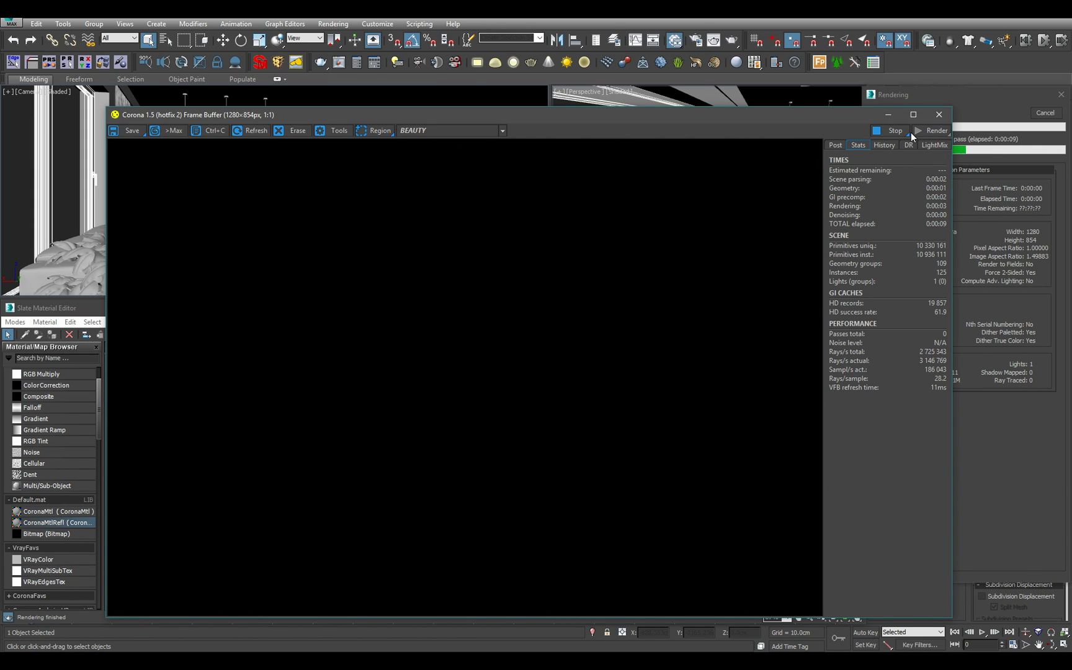
pyautogui.click(892, 131)
pyautogui.click(940, 118)
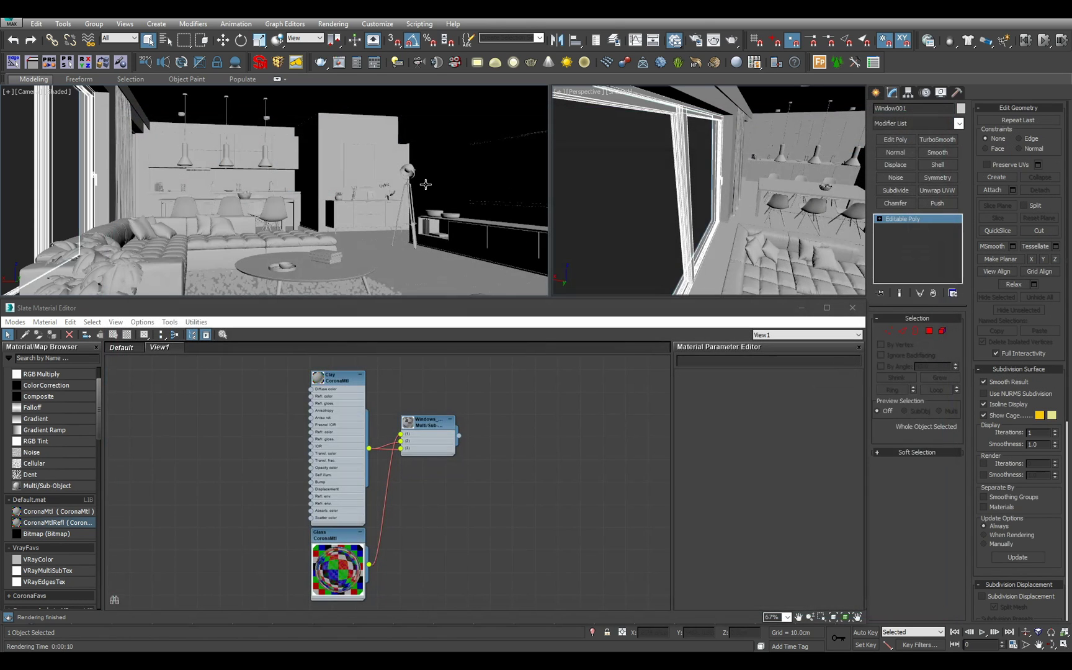
# Set the render output width to 800 pixels with the image aspect locked, and close the render setup.
pyautogui.press('F10')
pyautogui.click(248, 146)
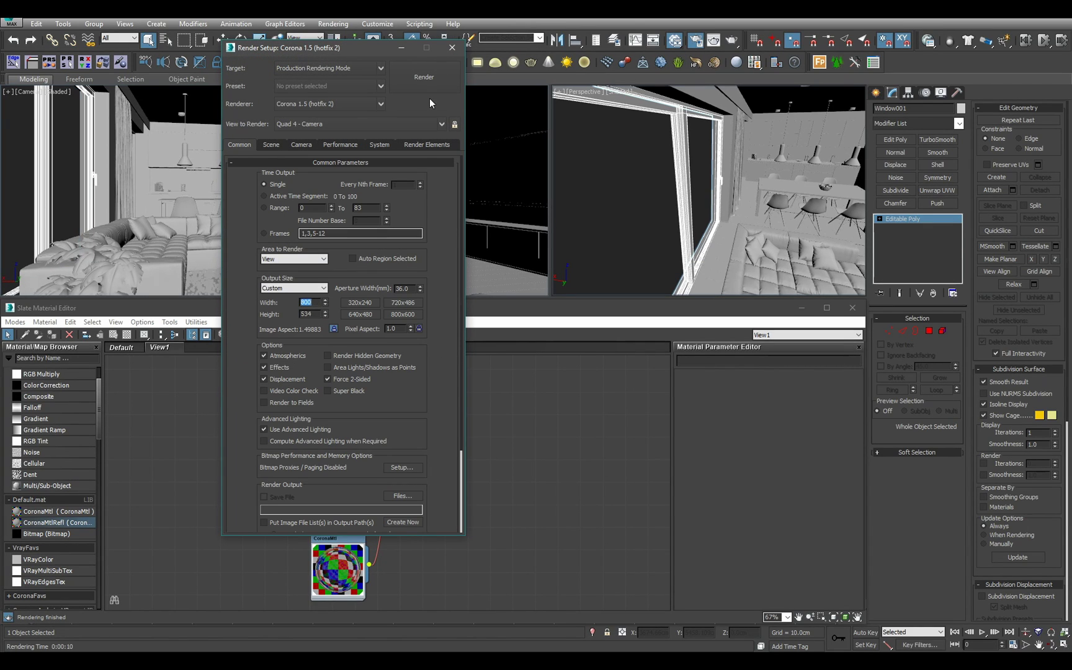
pyautogui.click(452, 48)
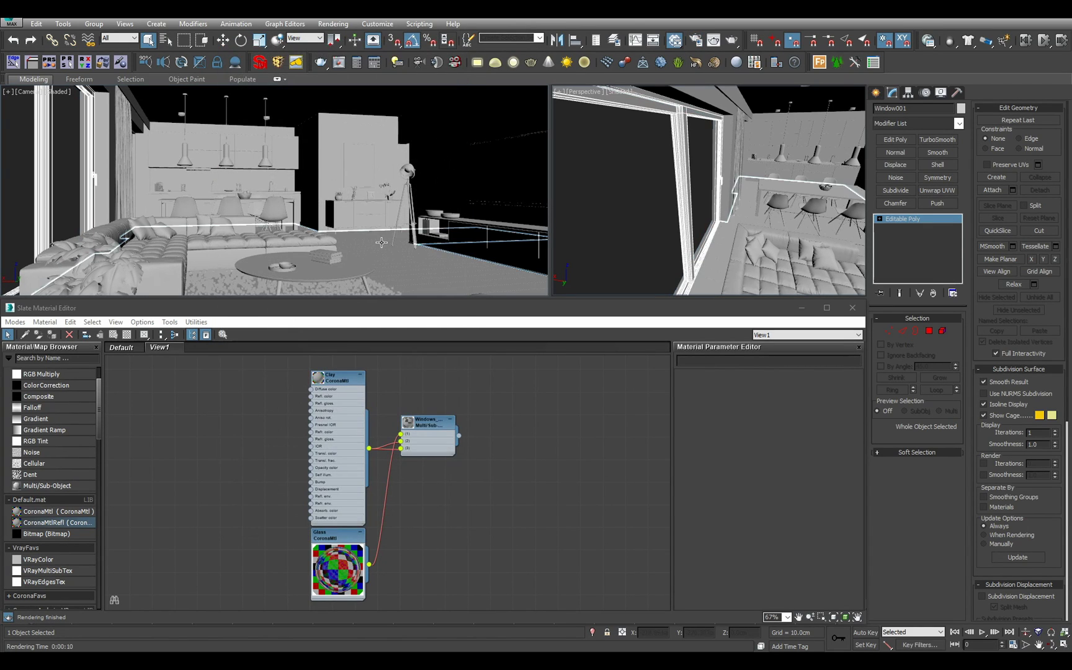
# Switch the camera viewport back to a free perspective view framing the sofa and dining area.
pyautogui.press('p')
pyautogui.moveTo(374, 240); pyautogui.dragTo(398, 221, button='middle')
pyautogui.scroll(-3, 460, 464)
pyautogui.scroll(2, 454, 463)
# Enlarge the Clay material's preview and hide the unused slots of its node.
pyautogui.moveTo(290, 414); pyautogui.dragTo(434, 552)
pyautogui.click(428, 521)
pyautogui.moveTo(359, 558); pyautogui.dragTo(346, 446)
pyautogui.scroll(2, 350, 469)
pyautogui.doubleClick(339, 446)
pyautogui.press('h')
pyautogui.scroll(-2, 403, 459)
pyautogui.scroll(1, 373, 459)
# Stack the Glass node above the Clay node beside Windows_Temp, leaving free space in the node view.
pyautogui.moveTo(376, 389); pyautogui.dragTo(376, 431)
pyautogui.moveTo(387, 478); pyautogui.dragTo(390, 500)
pyautogui.moveTo(304, 390); pyautogui.dragTo(499, 534)
pyautogui.scroll(-1, 495, 534)
pyautogui.moveTo(474, 473); pyautogui.dragTo(343, 487, button='middle')
pyautogui.click(443, 510)
pyautogui.moveTo(420, 518); pyautogui.dragTo(480, 490, button='middle')
pyautogui.scroll(1, 480, 490)
pyautogui.scroll(1, 452, 491)
pyautogui.moveTo(455, 452); pyautogui.dragTo(407, 495, button='middle')
pyautogui.scroll(-1, 452, 491)
pyautogui.scroll(2, 98, 434)
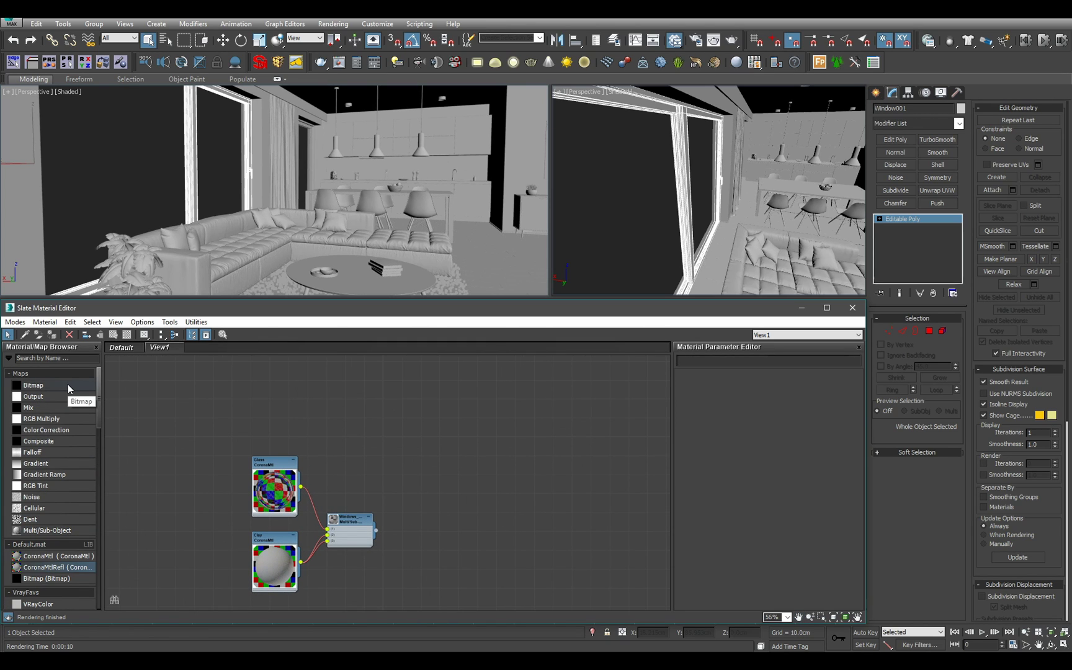
# Add a Bitmap map to the node view and browse to the NoEmotion folder under Backgrounds and HDRI.
pyautogui.moveTo(68, 386); pyautogui.dragTo(508, 448)
pyautogui.moveTo(407, 447); pyautogui.dragTo(410, 448)
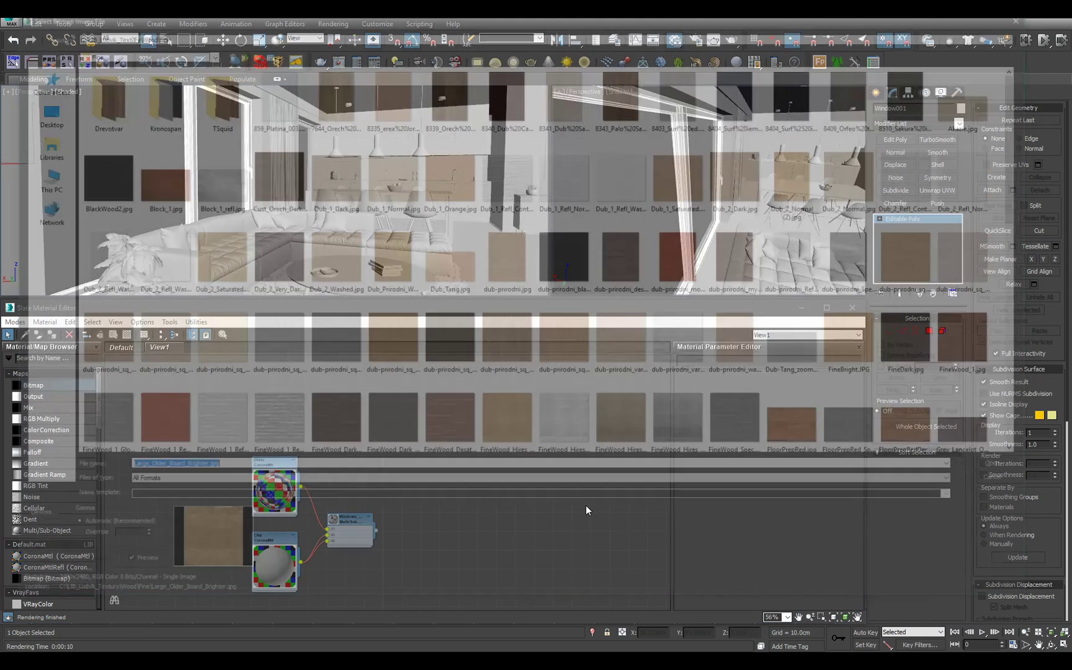
pyautogui.click(233, 33)
pyautogui.click(233, 33)
pyautogui.click(236, 51)
pyautogui.click(237, 51)
pyautogui.doubleClick(173, 126)
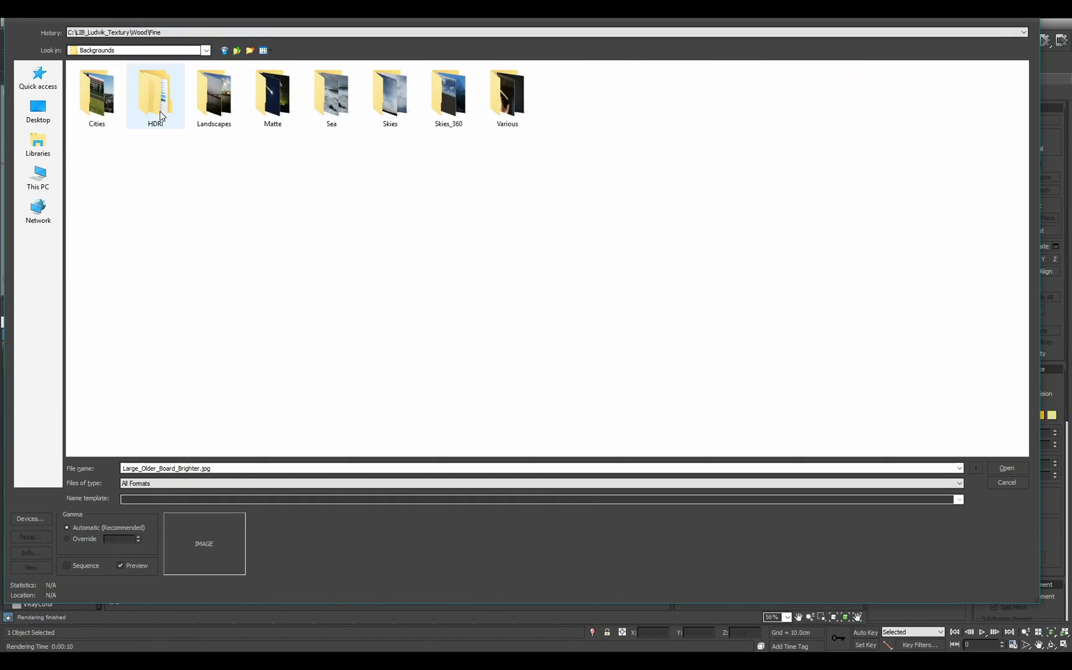
pyautogui.doubleClick(160, 100)
pyautogui.doubleClick(113, 111)
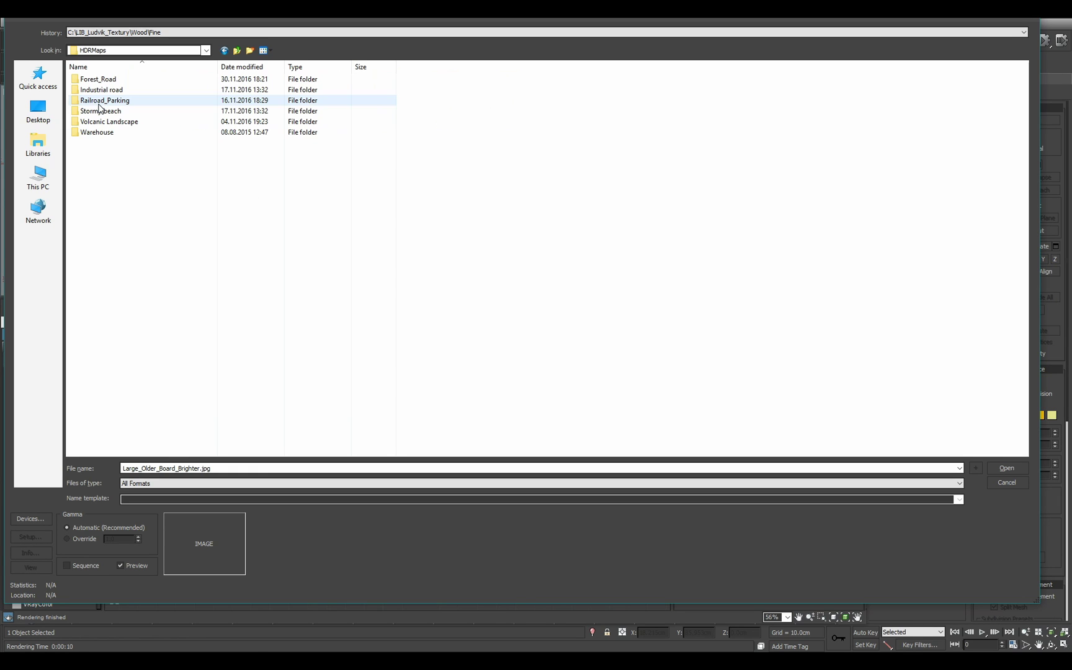
pyautogui.click(224, 50)
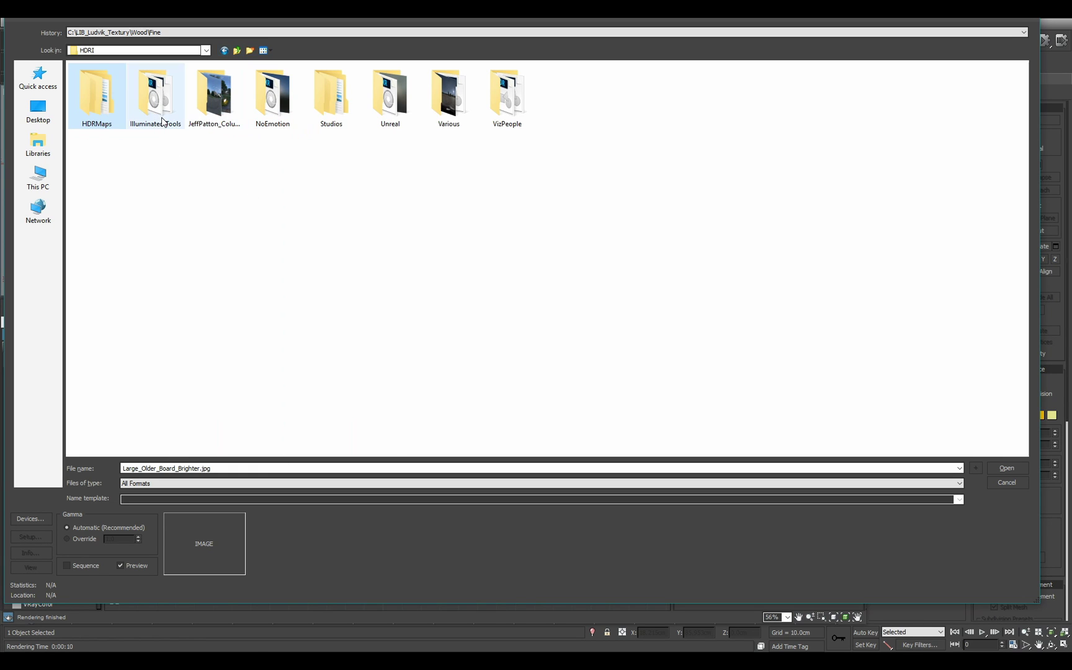
pyautogui.doubleClick(273, 100)
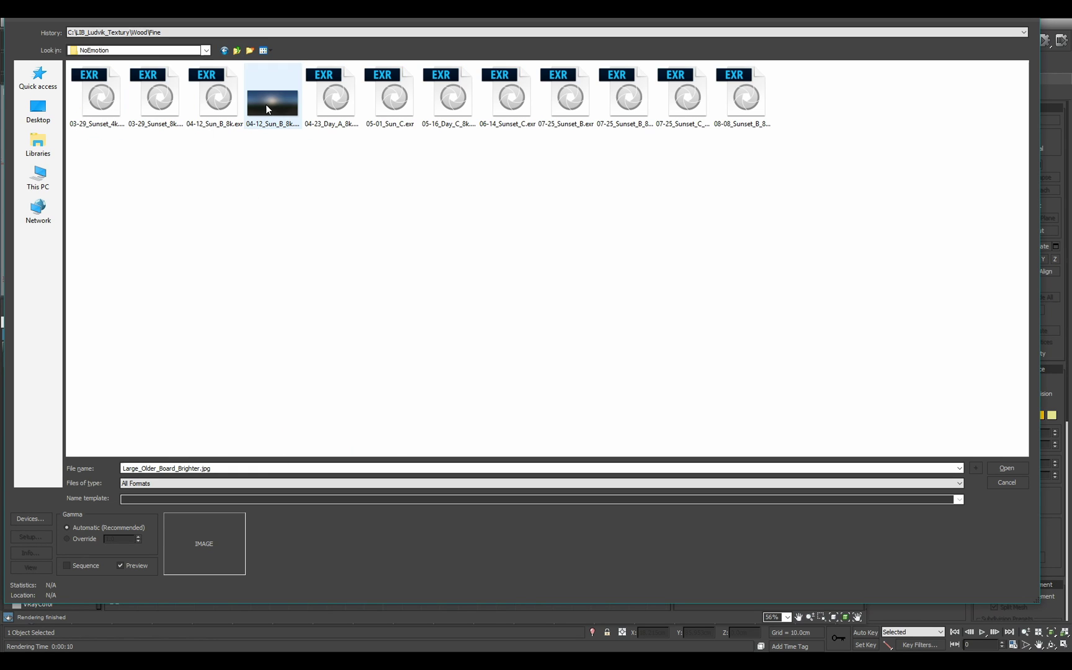
# Load 04-23_Day_A_8k.exr as the bitmap image, accepting the default OpenEXR configuration.
pyautogui.click(216, 101)
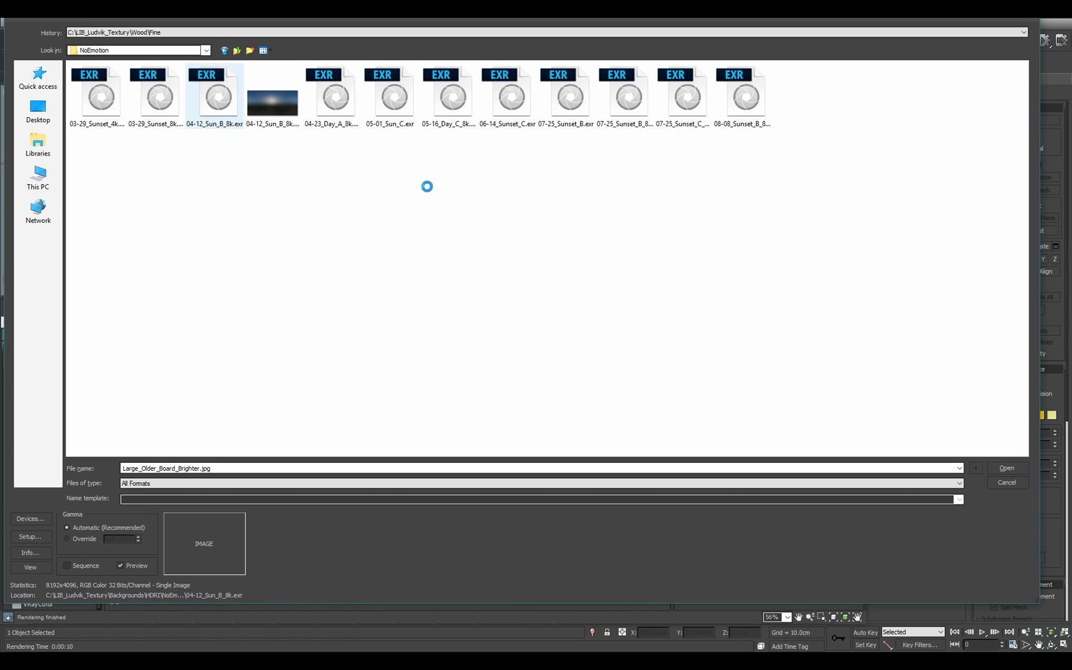
pyautogui.click(312, 101)
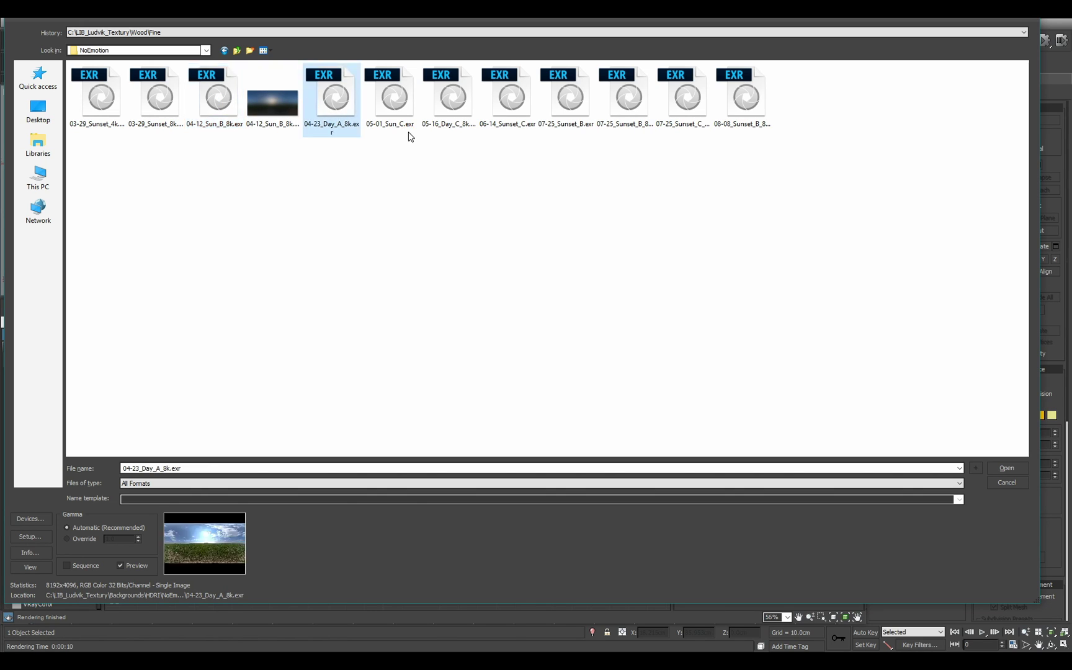
pyautogui.click(1008, 469)
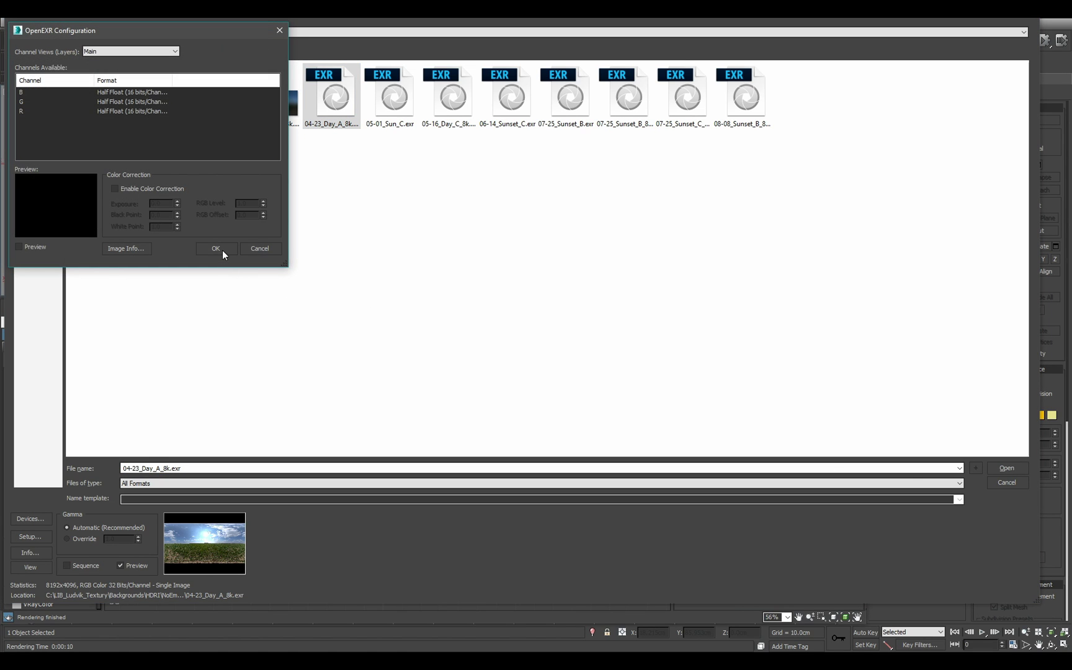
pyautogui.click(223, 247)
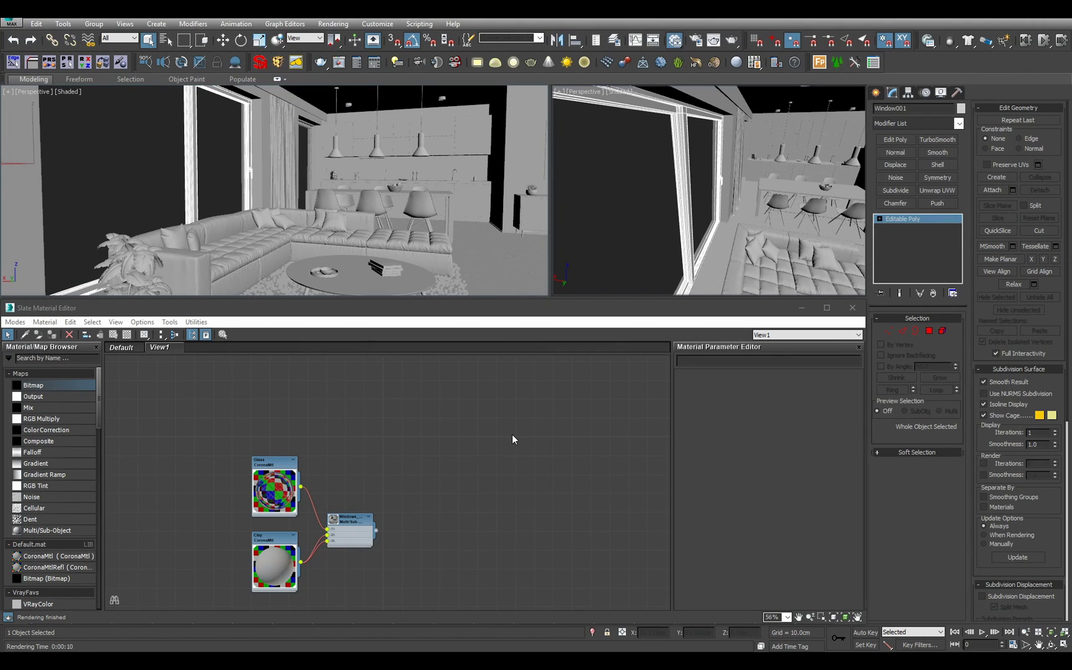
# Open the parameters of the new bitmap node and set its filtering to None.
pyautogui.scroll(-1, 512, 435)
pyautogui.scroll(5, 460, 463)
pyautogui.doubleClick(382, 423)
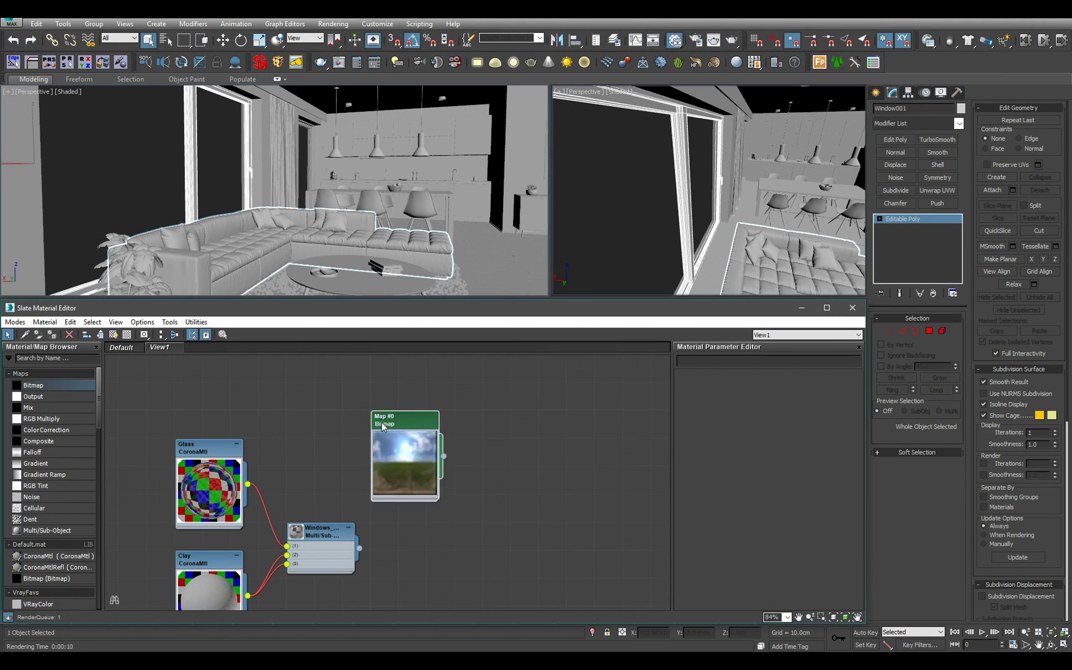
pyautogui.doubleClick(383, 427)
pyautogui.click(701, 574)
# View the bitmap's image at full size, close it, and enlarge the bitmap node for a large preview.
pyautogui.scroll(1, 463, 445)
pyautogui.click(827, 541)
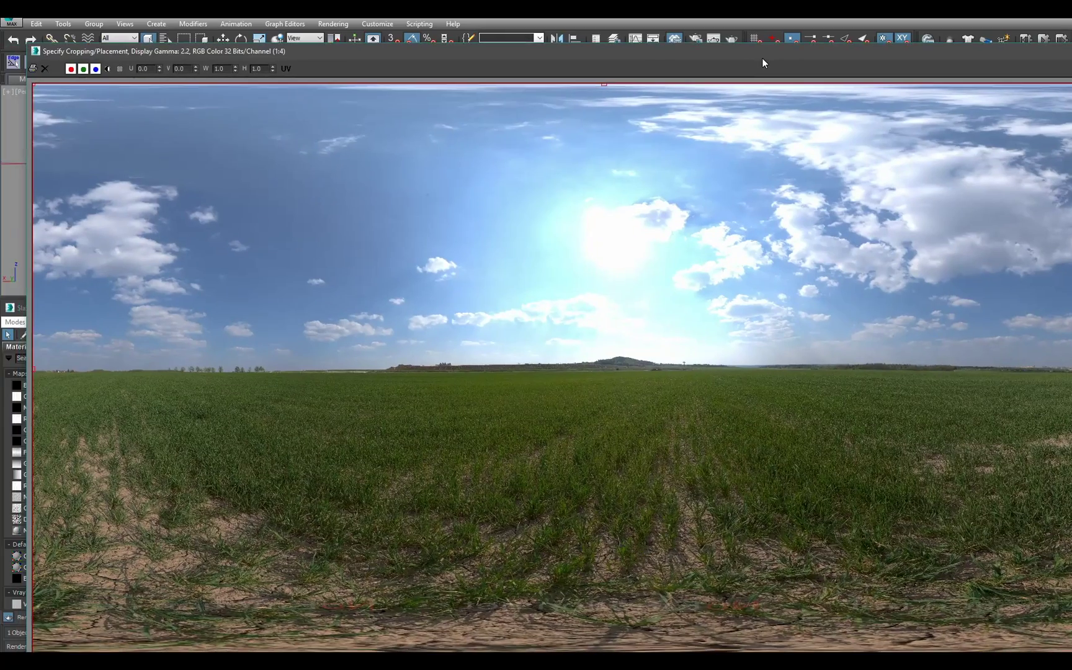
pyautogui.moveTo(762, 58); pyautogui.dragTo(525, 44)
pyautogui.click(994, 37)
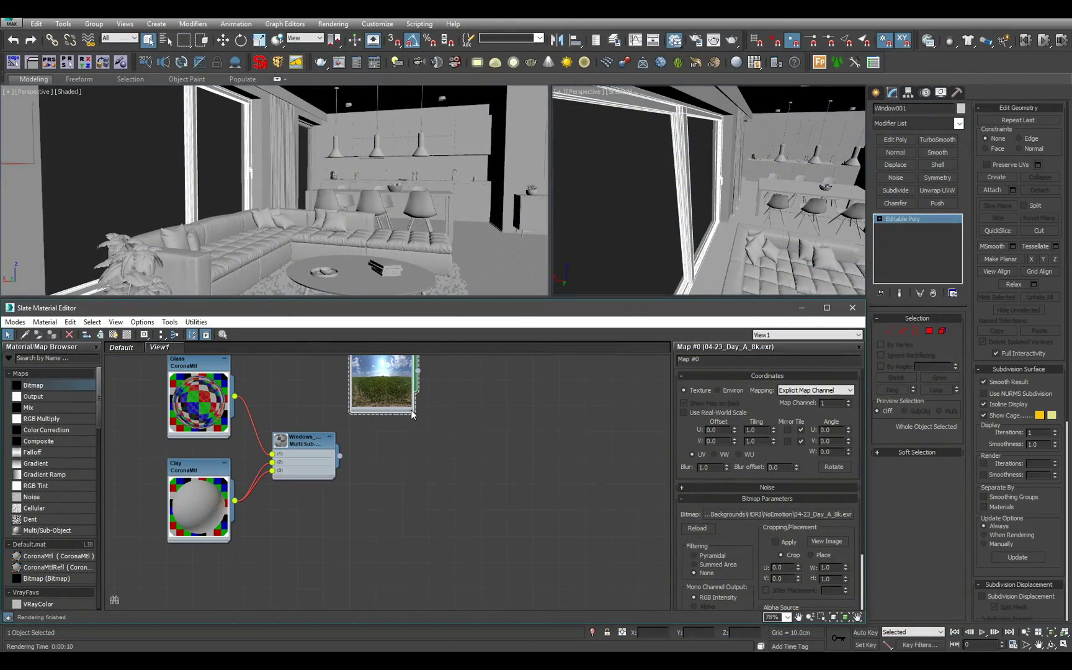
pyautogui.moveTo(411, 409); pyautogui.dragTo(627, 579)
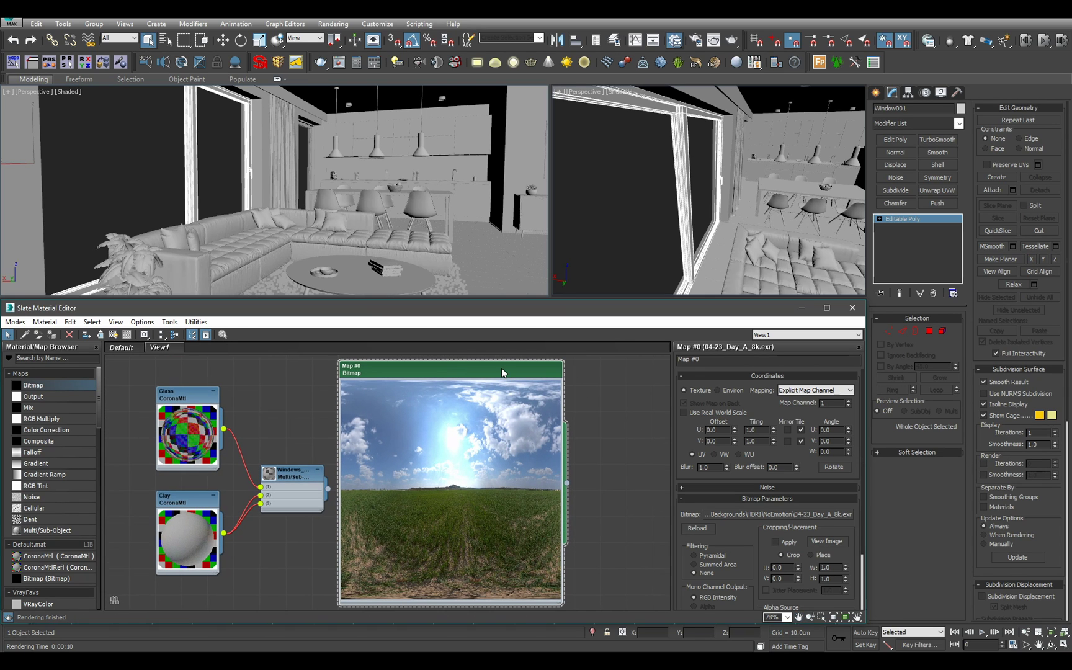
# Try a lower output amount on the sky bitmap, then set it back to 1.
pyautogui.moveTo(760, 559); pyautogui.dragTo(726, 315)
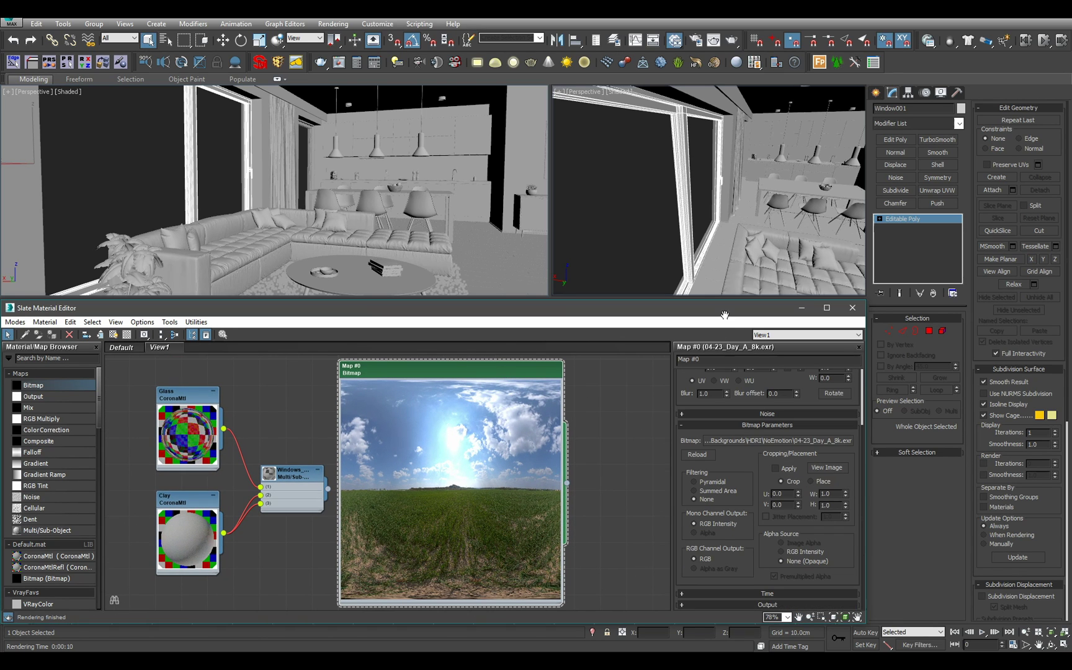
pyautogui.click(756, 599)
pyautogui.moveTo(845, 397); pyautogui.dragTo(835, 434)
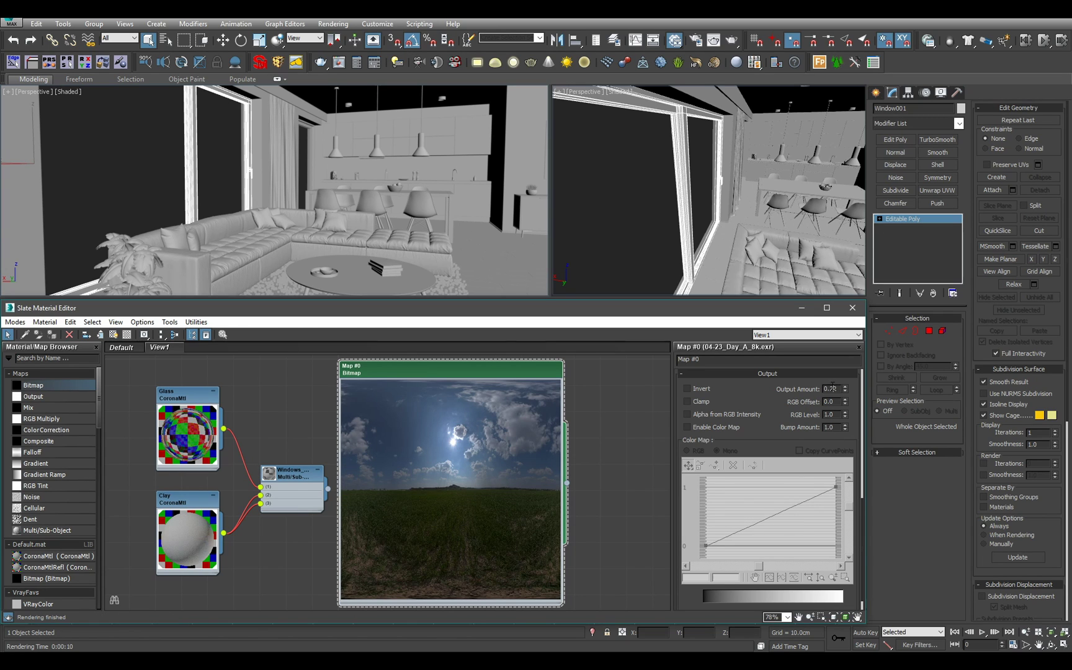
pyautogui.doubleClick(833, 388)
pyautogui.write('1')
pyautogui.press('Return')
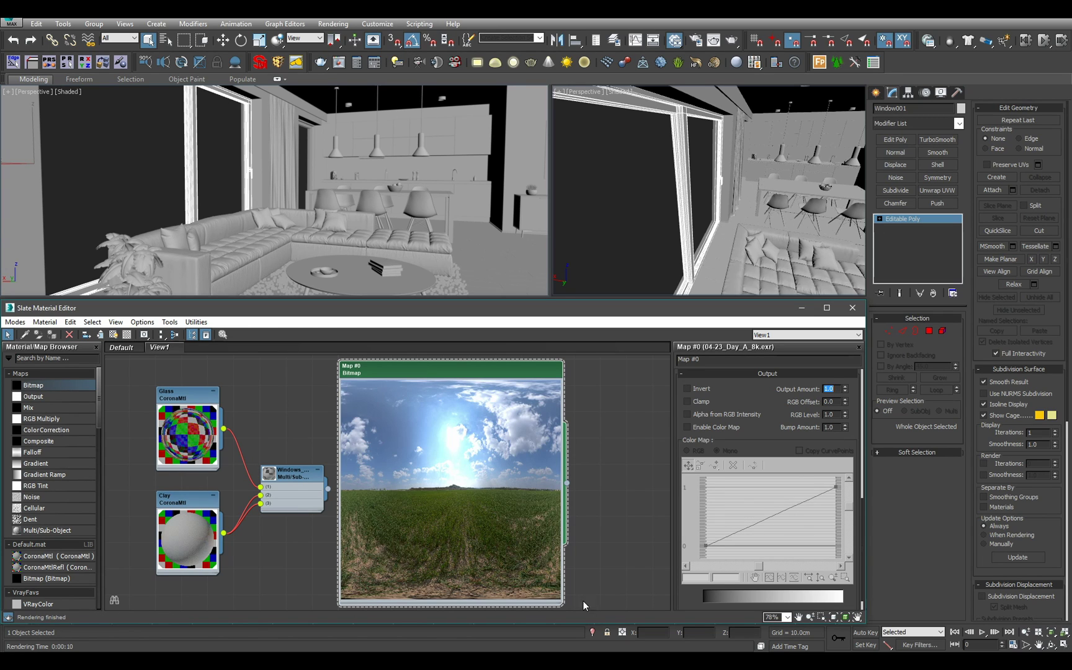
# Shrink the bitmap node's preview and connect the sky bitmap to the environment map slot.
pyautogui.doubleClick(561, 603)
pyautogui.middleClick(445, 223)
pyautogui.press('c')
pyautogui.click(845, 107)
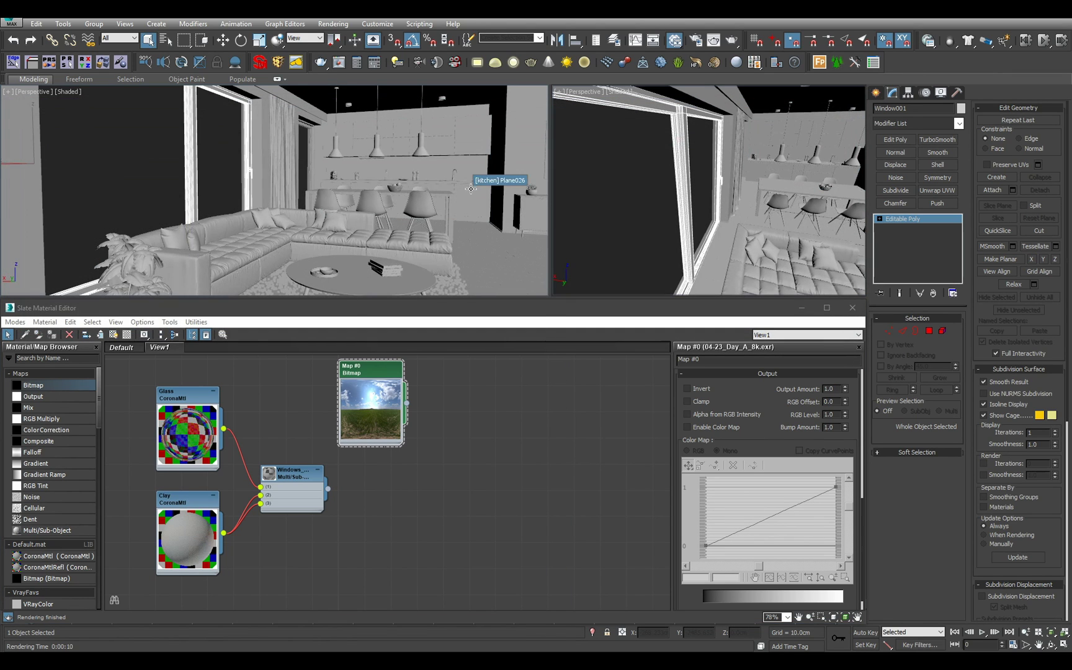
pyautogui.press('8')
pyautogui.moveTo(452, 138); pyautogui.dragTo(589, 138)
pyautogui.moveTo(407, 403); pyautogui.dragTo(608, 201)
pyautogui.click(573, 386)
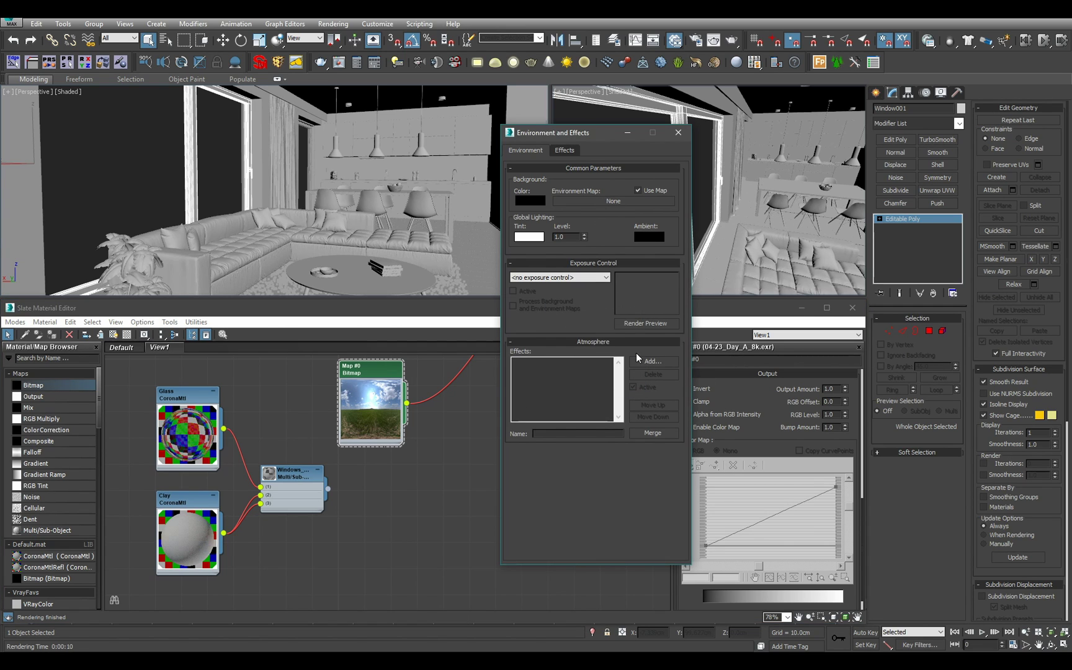
# Rename the sky bitmap as Enviro and close the environment settings.
pyautogui.click(717, 360)
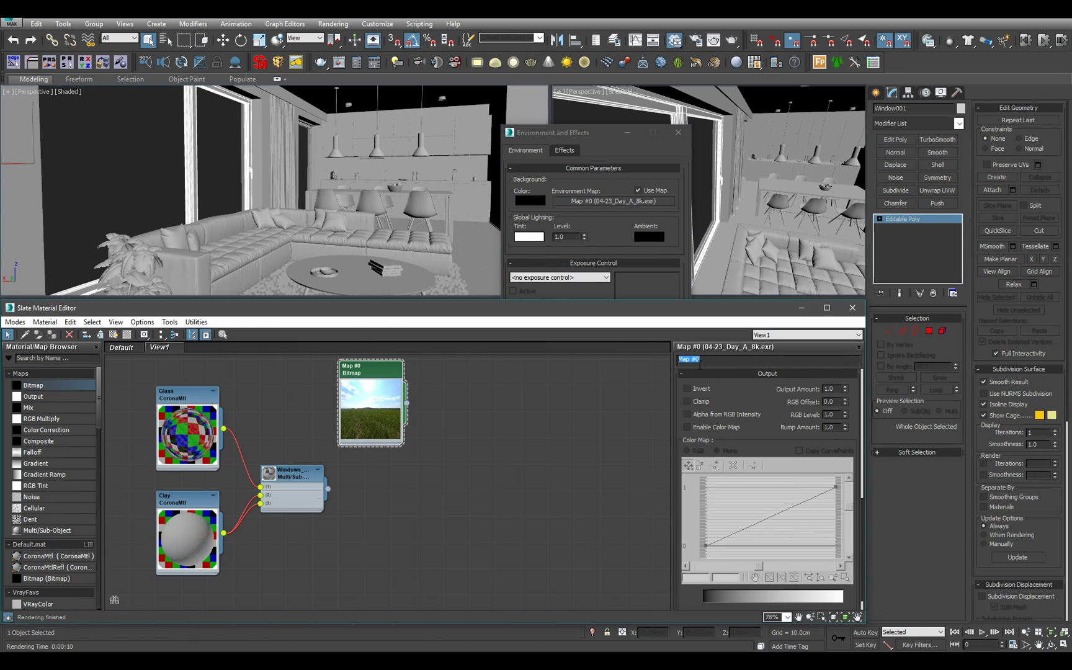
pyautogui.write('Enviro')
pyautogui.press('Return')
pyautogui.click(679, 133)
# Display the environment background in the perspective viewport and look around the building from outside.
pyautogui.hotkey('alt', 'q')
pyautogui.hotkey('alt', 'b')
pyautogui.click(454, 279)
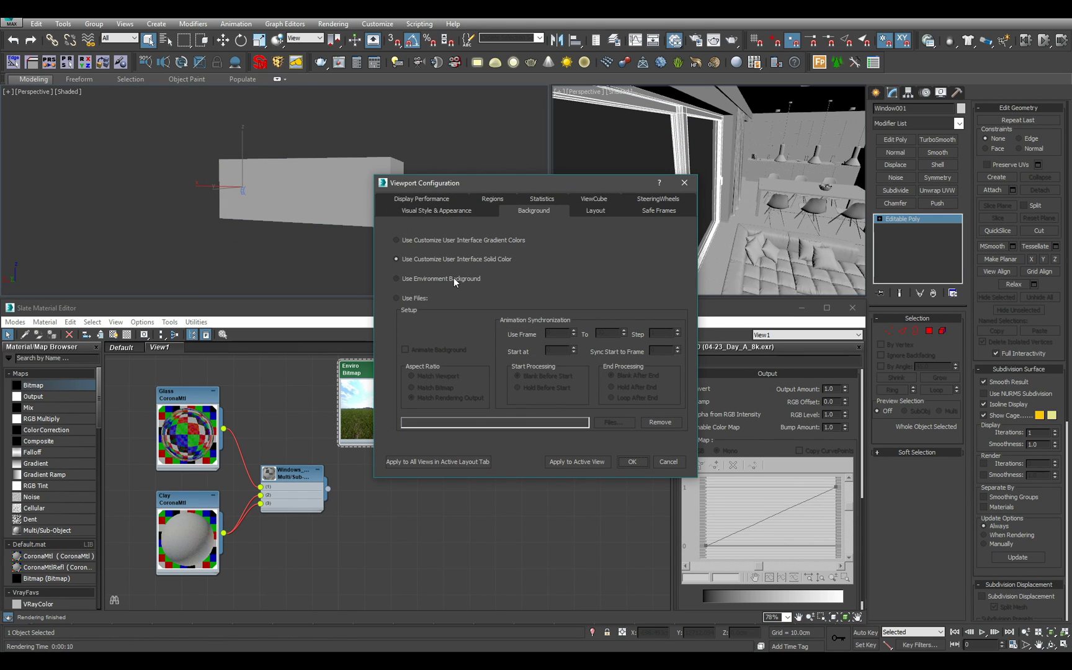
pyautogui.click(633, 462)
pyautogui.keyDown('alt'); pyautogui.moveTo(388, 228); pyautogui.dragTo(394, 165, button='middle'); pyautogui.keyUp('alt')
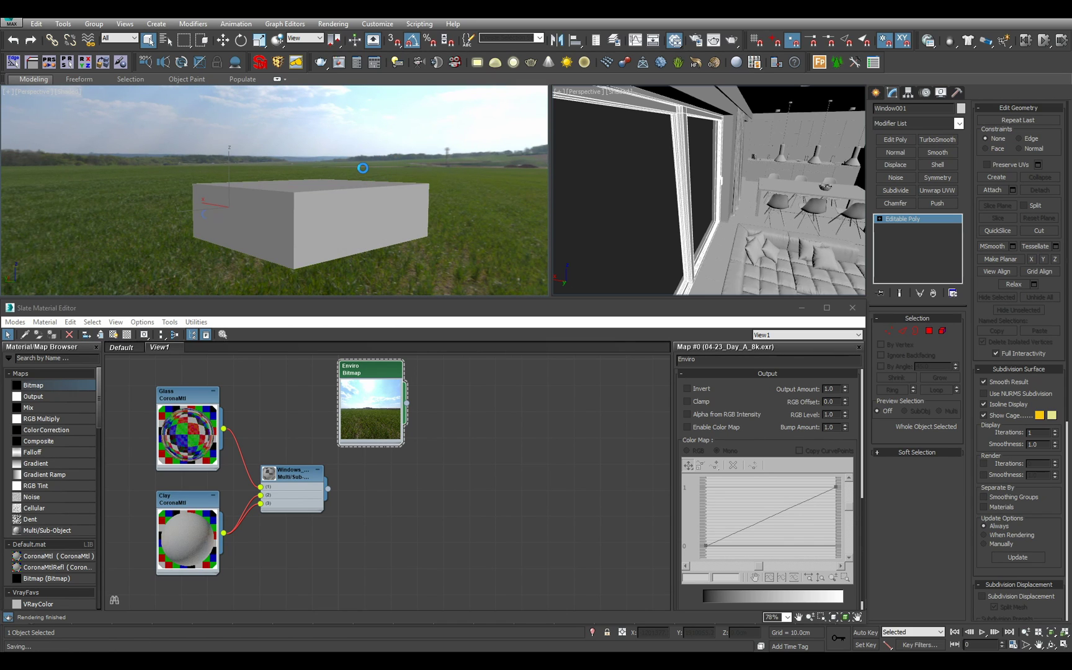
pyautogui.keyDown('alt'); pyautogui.moveTo(363, 168); pyautogui.dragTo(348, 205, button='middle'); pyautogui.keyUp('alt')
pyautogui.scroll(-2, 310, 186)
# Turn the second viewport into a Corona Interactive view and start the interactive rendering session.
pyautogui.click(608, 149)
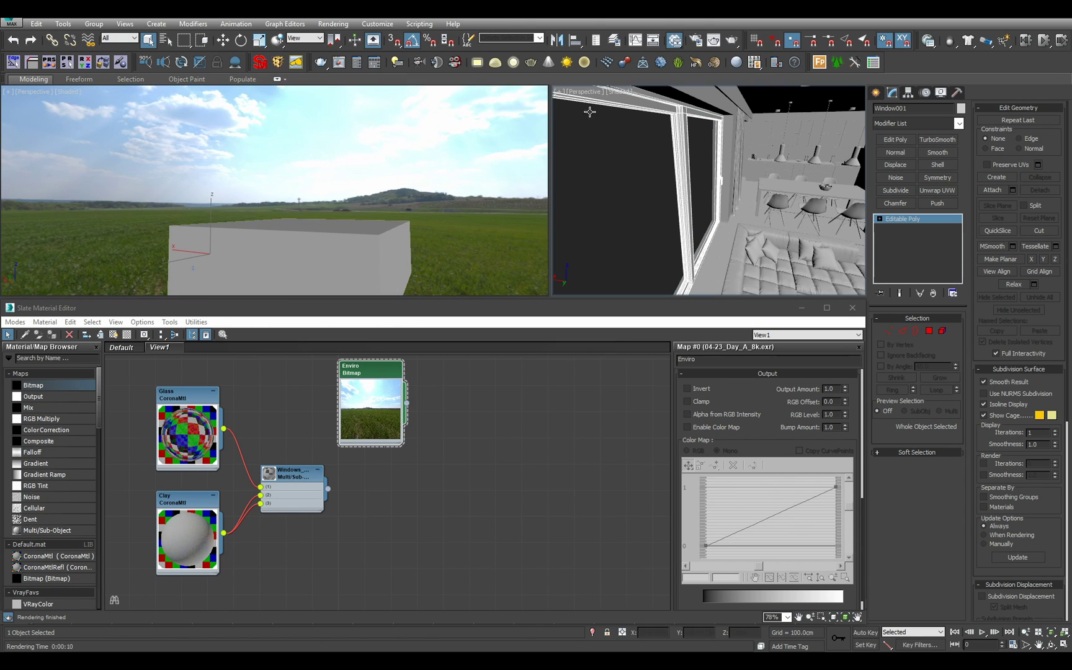
pyautogui.click(586, 92)
pyautogui.moveTo(676, 267)
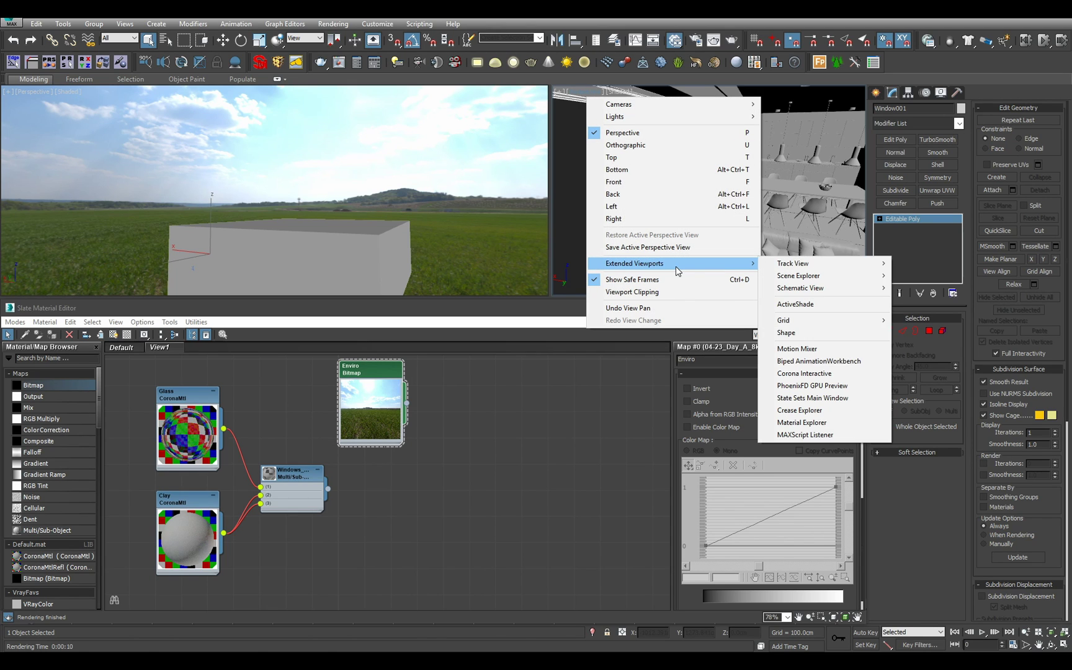
pyautogui.click(831, 372)
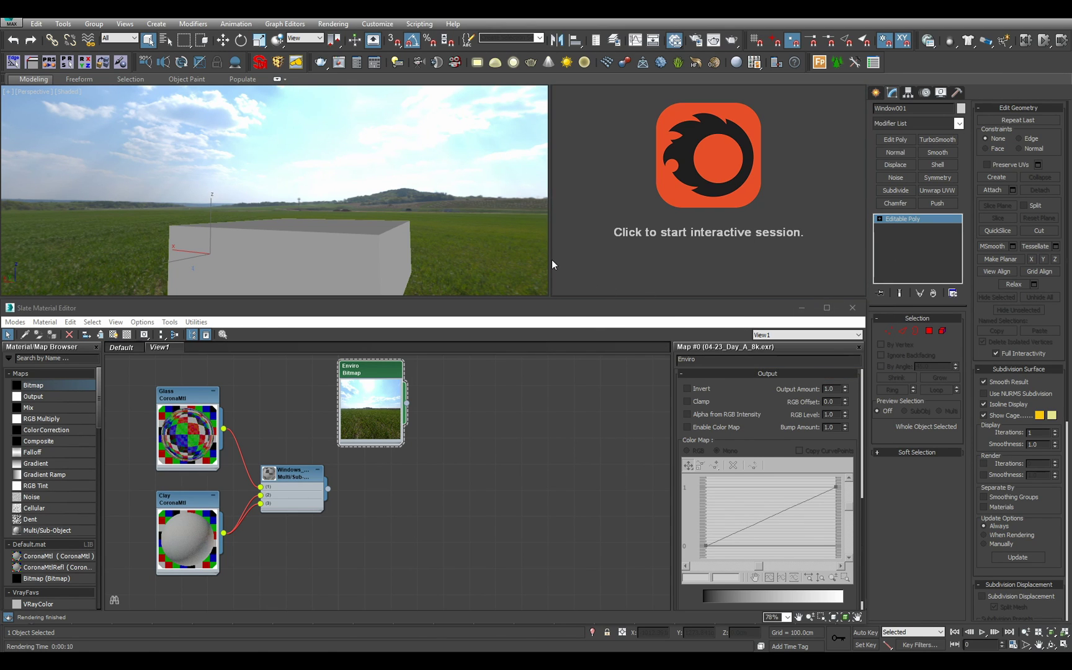
pyautogui.click(552, 260)
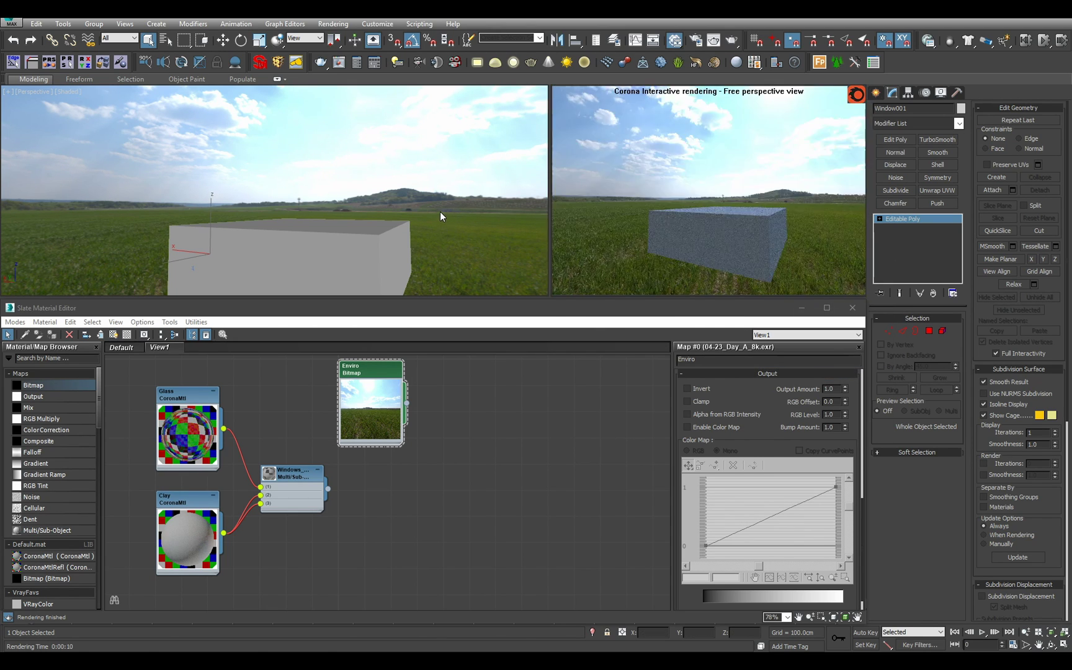
# Set the UHD Cache precision to 0.5 in the Corona performance settings and close the render setup.
pyautogui.keyDown('alt'); pyautogui.moveTo(528, 226); pyautogui.dragTo(448, 190, button='middle'); pyautogui.keyUp('alt')
pyautogui.scroll(8, 407, 183)
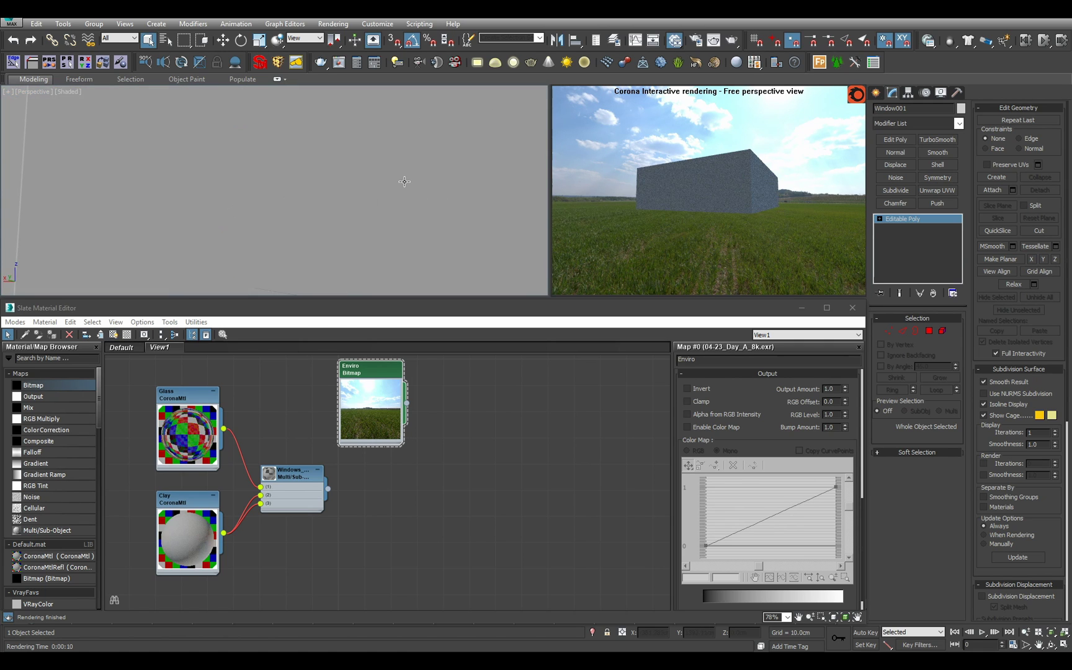
pyautogui.scroll(-2, 390, 168)
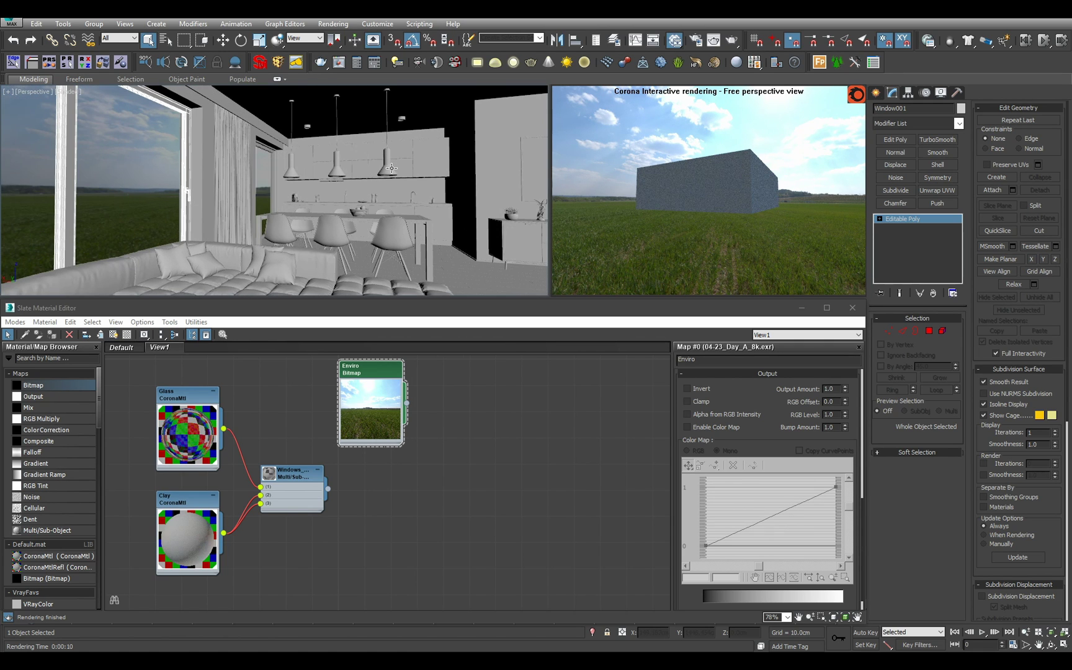
pyautogui.moveTo(391, 167)
pyautogui.keyDown('alt'); pyautogui.mouseDown(button='middle')
pyautogui.moveTo(310, 171)
pyautogui.moveTo(378, 178)
pyautogui.mouseUp(button='middle'); pyautogui.keyUp('alt')
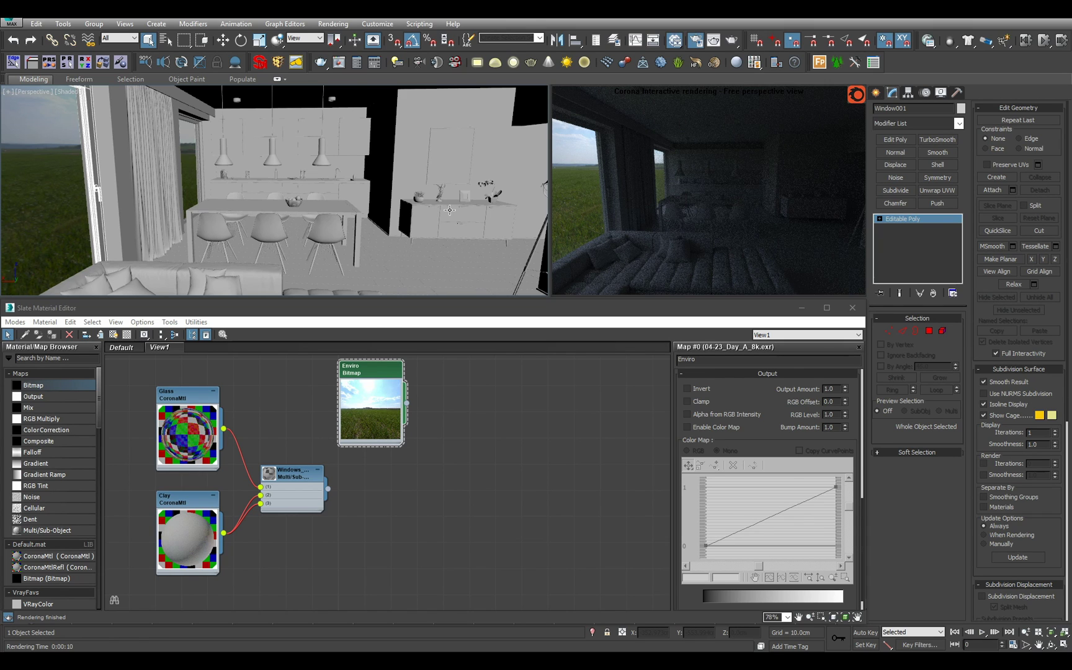
pyautogui.press('F10')
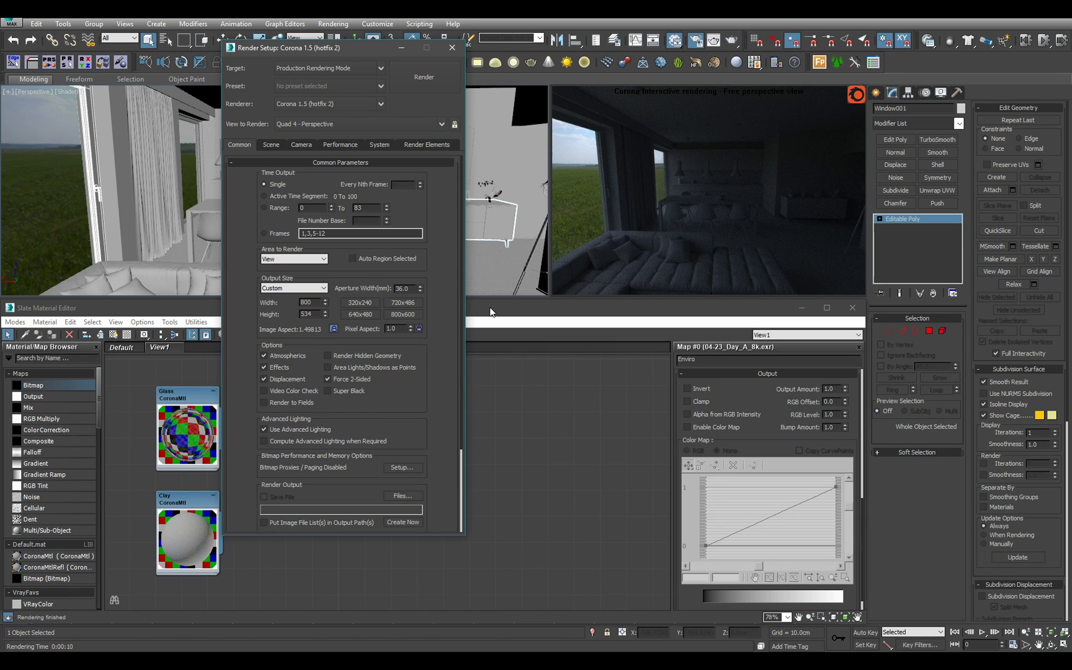
pyautogui.click(338, 145)
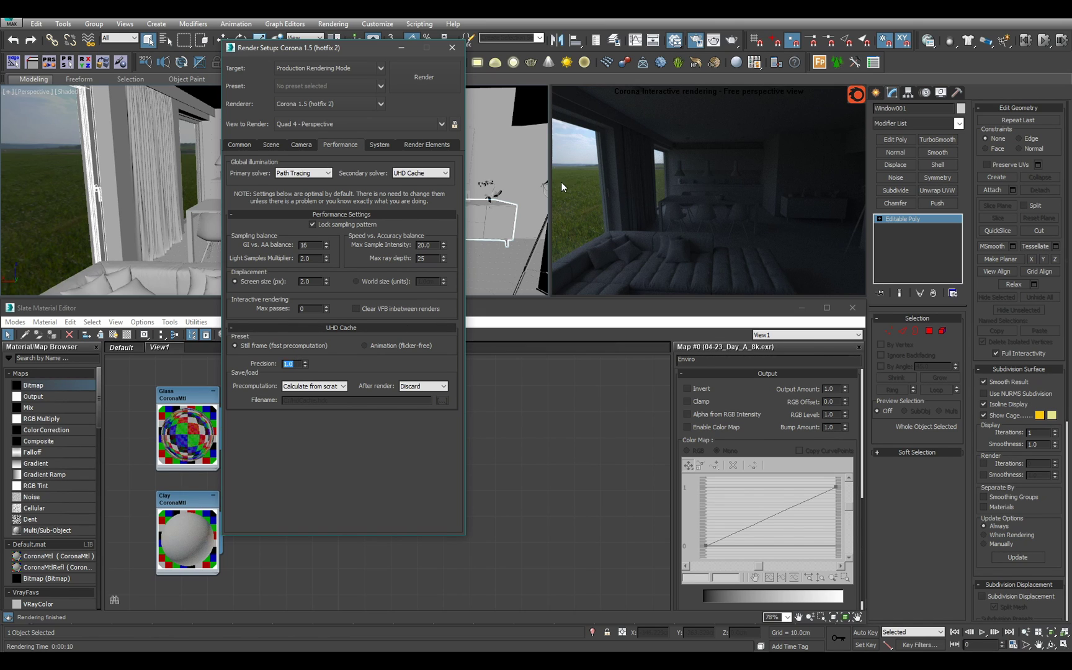
pyautogui.write('0.5')
pyautogui.press('Return')
pyautogui.click(458, 48)
# Raise the Enviro bitmap's U offset to 0.13 and fine-tune it to rotate the sky around the building.
pyautogui.moveTo(310, 162)
pyautogui.keyDown('alt'); pyautogui.mouseDown(button='middle')
pyautogui.moveTo(232, 163)
pyautogui.moveTo(300, 178)
pyautogui.mouseUp(button='middle'); pyautogui.keyUp('alt')
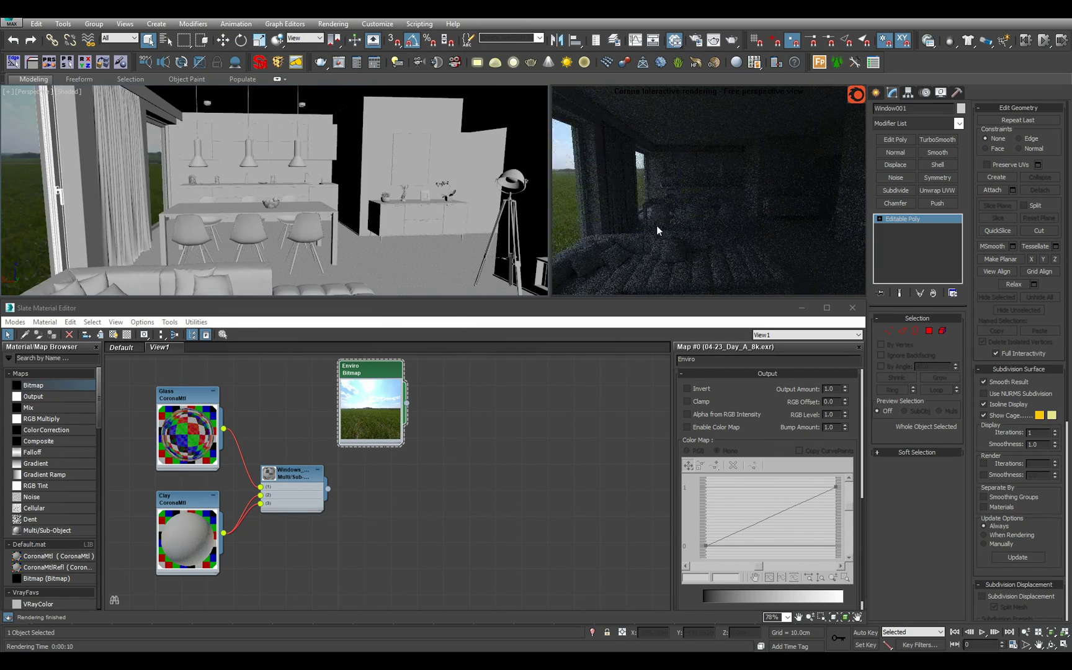
pyautogui.hotkey('alt', 'q')
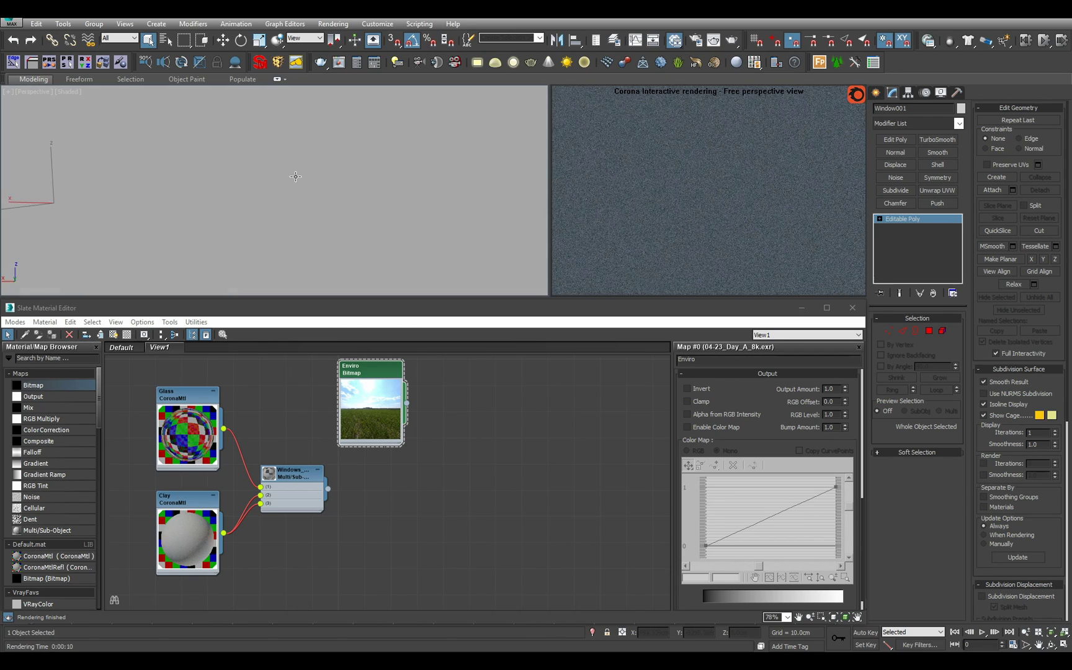
pyautogui.keyDown('alt'); pyautogui.moveTo(256, 162); pyautogui.dragTo(317, 205, button='middle'); pyautogui.keyUp('alt')
pyautogui.scroll(3, 330, 222)
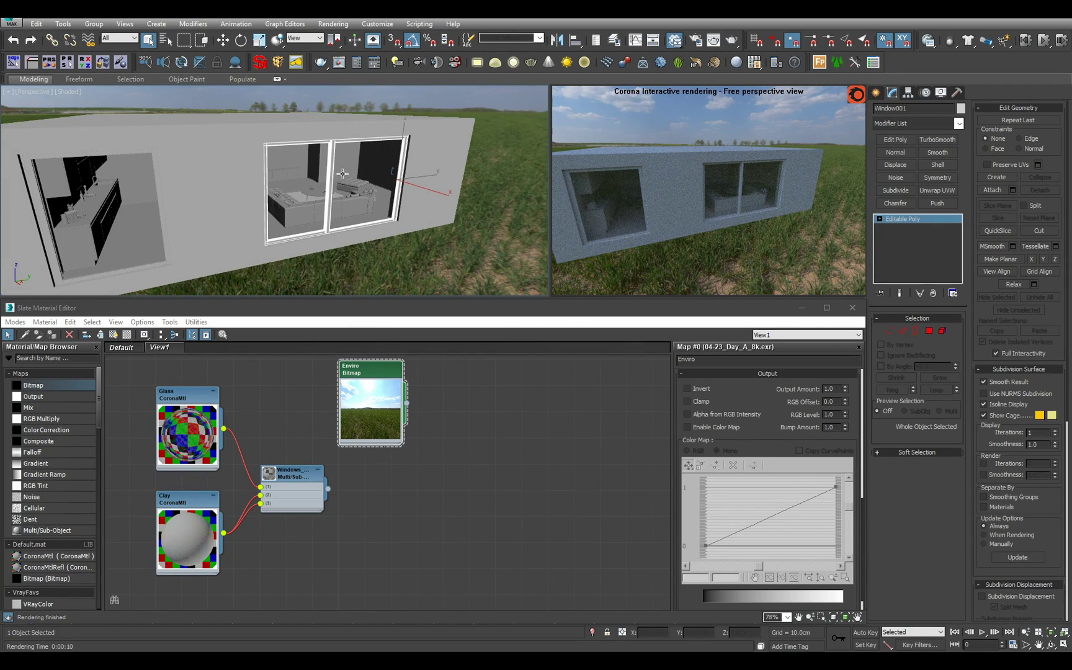
pyautogui.keyDown('alt'); pyautogui.moveTo(341, 225); pyautogui.dragTo(296, 169, button='middle'); pyautogui.keyUp('alt')
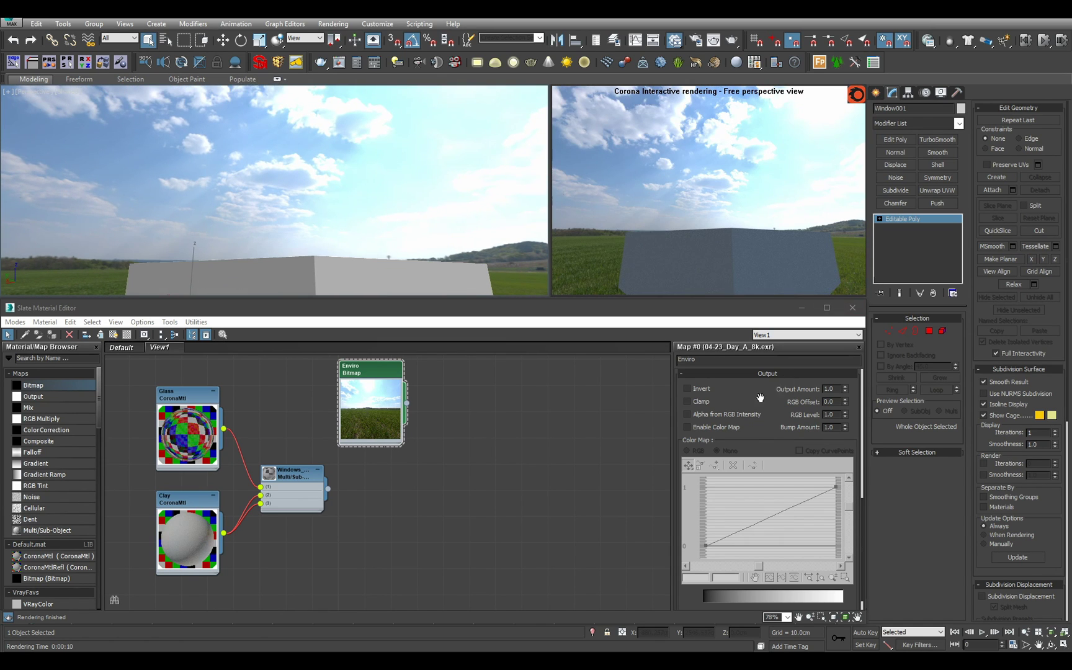
pyautogui.scroll(4, 759, 414)
pyautogui.scroll(3, 730, 378)
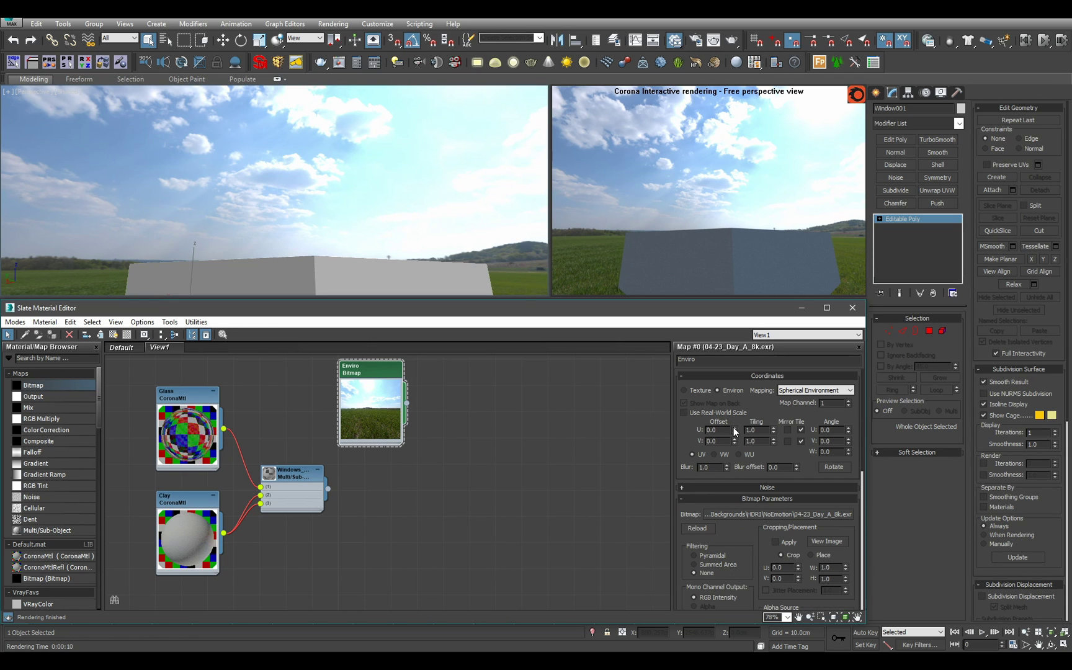
pyautogui.moveTo(734, 432); pyautogui.dragTo(732, 419)
pyautogui.keyDown('alt'); pyautogui.moveTo(397, 189); pyautogui.dragTo(422, 208, button='middle'); pyautogui.keyUp('alt')
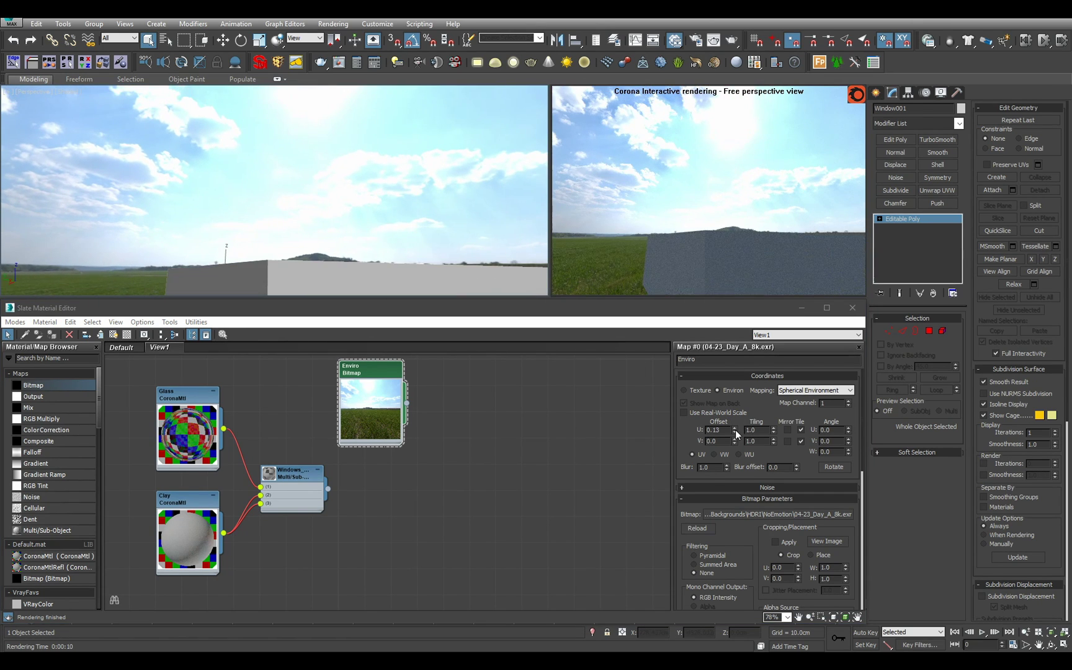
pyautogui.moveTo(734, 430); pyautogui.dragTo(734, 425)
# Set the Enviro bitmap's RGB level to 10 to brighten the living room in the interactive render.
pyautogui.keyDown('alt'); pyautogui.moveTo(294, 184); pyautogui.dragTo(398, 158, button='middle'); pyautogui.keyUp('alt')
pyautogui.scroll(3, 398, 157)
pyautogui.scroll(2, 361, 159)
pyautogui.moveTo(360, 217); pyautogui.dragTo(385, 204, button='middle')
pyautogui.scroll(3, 294, 187)
pyautogui.scroll(-10, 730, 537)
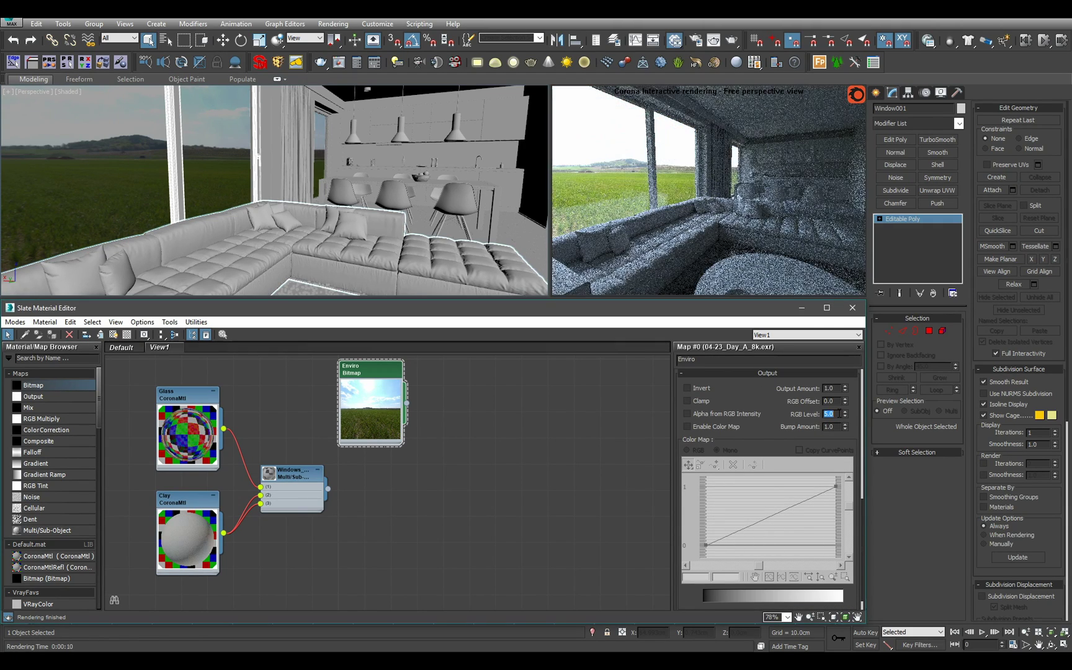
pyautogui.write('10')
pyautogui.press('Return')
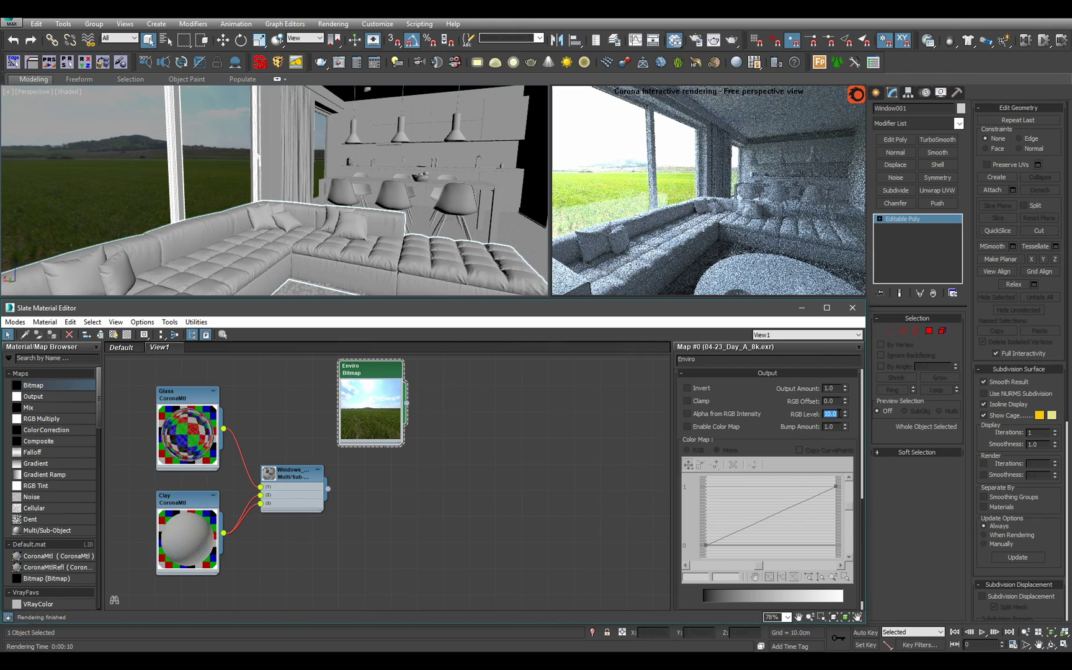
# Enable the color map in the Enviro bitmap's output settings.
pyautogui.keyDown('alt'); pyautogui.moveTo(276, 214); pyautogui.dragTo(384, 247, button='middle'); pyautogui.keyUp('alt')
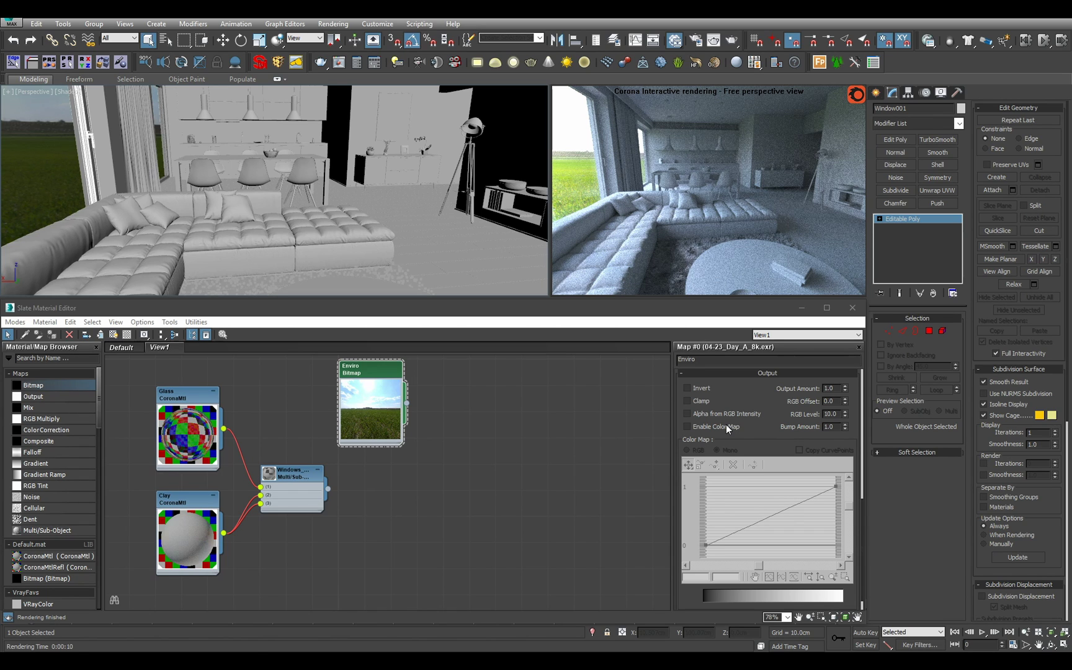
pyautogui.moveTo(768, 436)
pyautogui.mouseDown()
pyautogui.moveTo(763, 544)
pyautogui.moveTo(760, 449)
pyautogui.mouseUp()
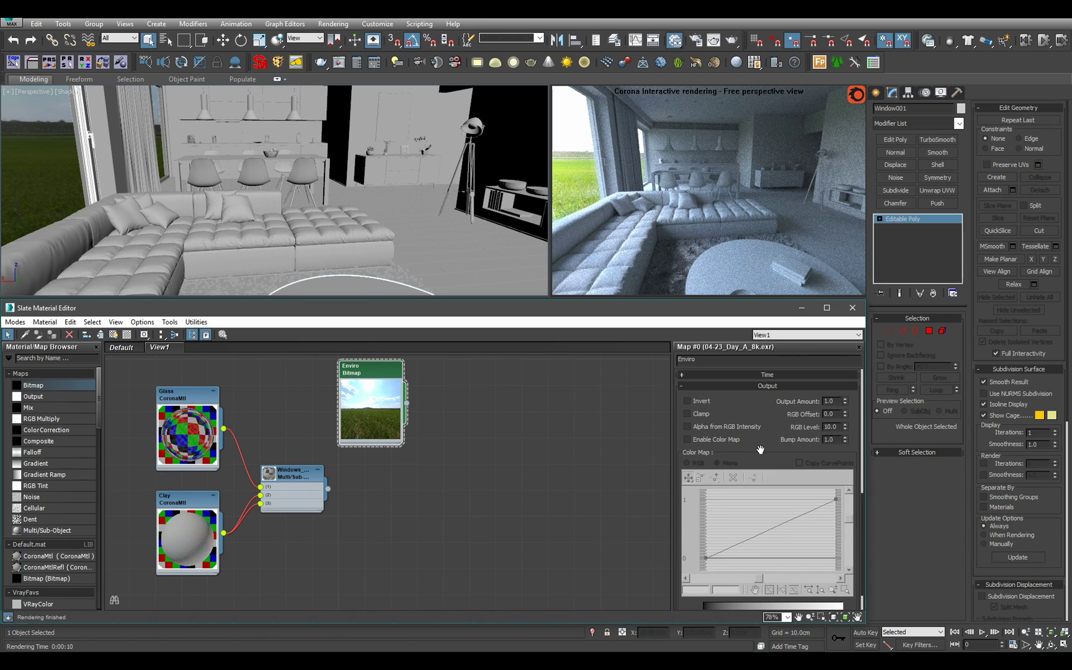
pyautogui.click(721, 438)
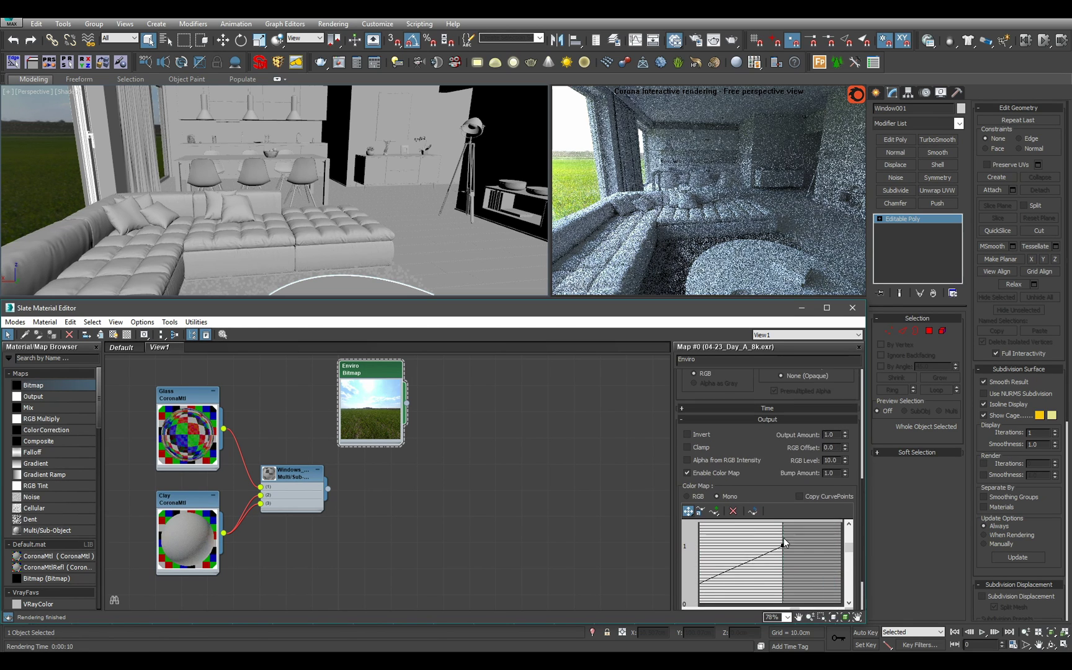
pyautogui.scroll(3, 769, 540)
pyautogui.scroll(-2, 777, 498)
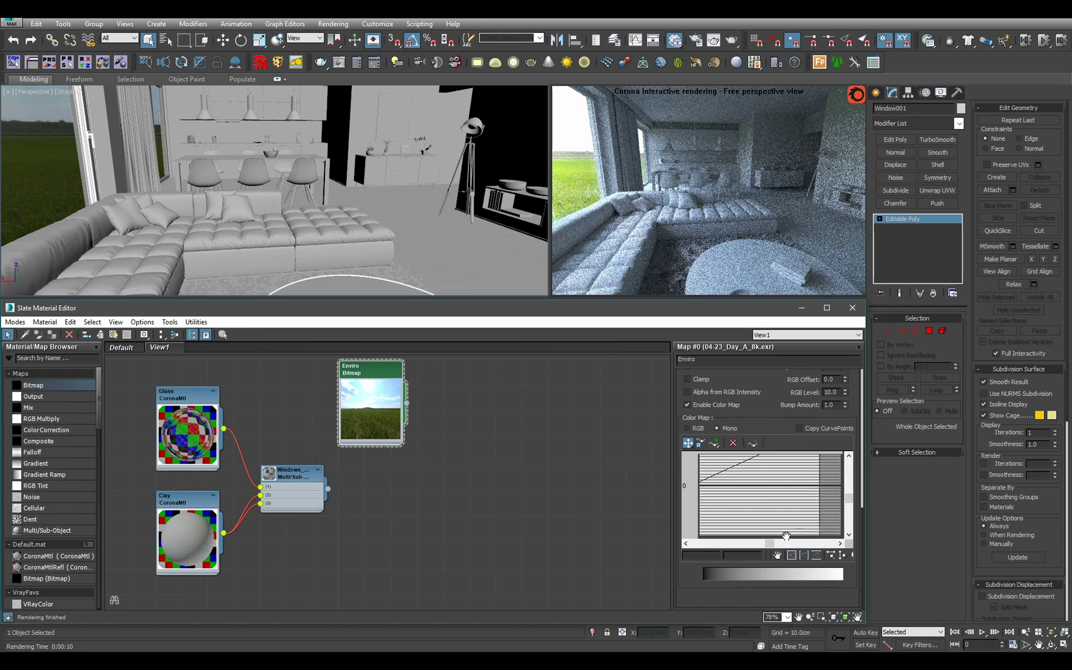
pyautogui.scroll(1, 732, 515)
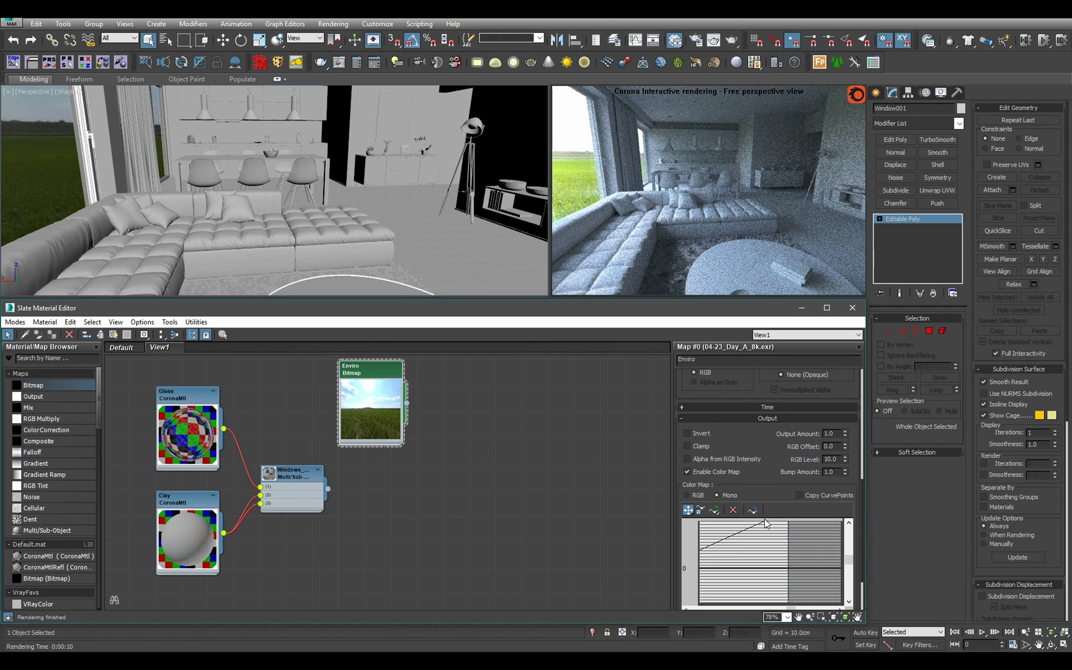
# Reopen the Enviro bitmap's parameters and frame the full color map curve from 0 to 1.
pyautogui.doubleClick(285, 500)
pyautogui.doubleClick(373, 371)
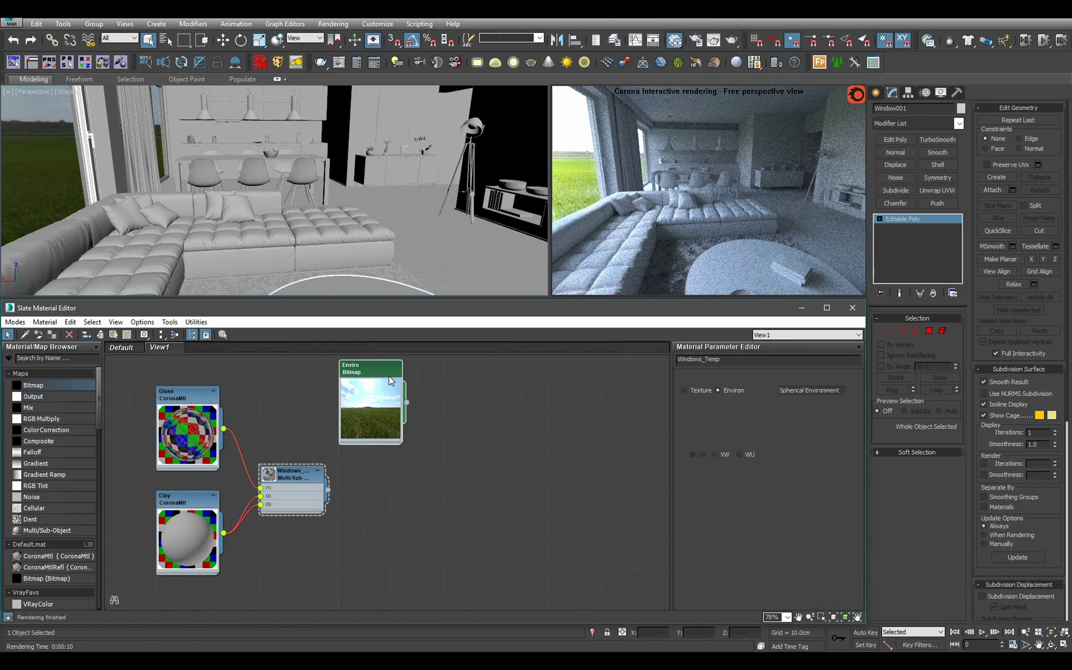
pyautogui.scroll(-15, 770, 552)
pyautogui.scroll(2, 782, 533)
pyautogui.scroll(-5, 797, 521)
pyautogui.moveTo(800, 508); pyautogui.dragTo(814, 532, button='middle')
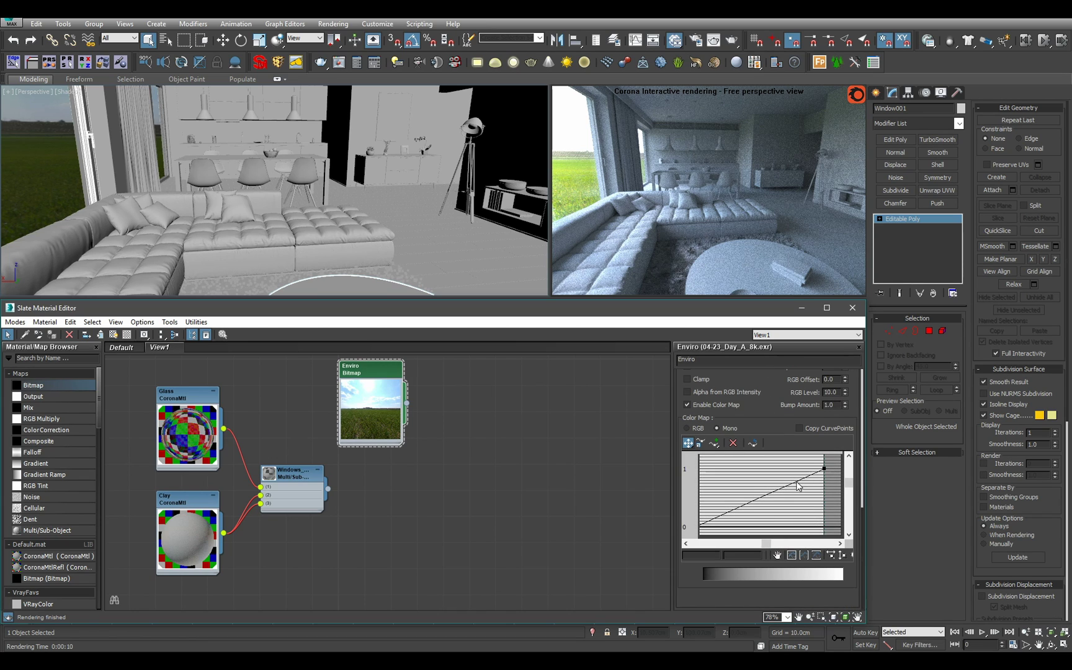
pyautogui.moveTo(795, 479); pyautogui.dragTo(806, 485, button='middle')
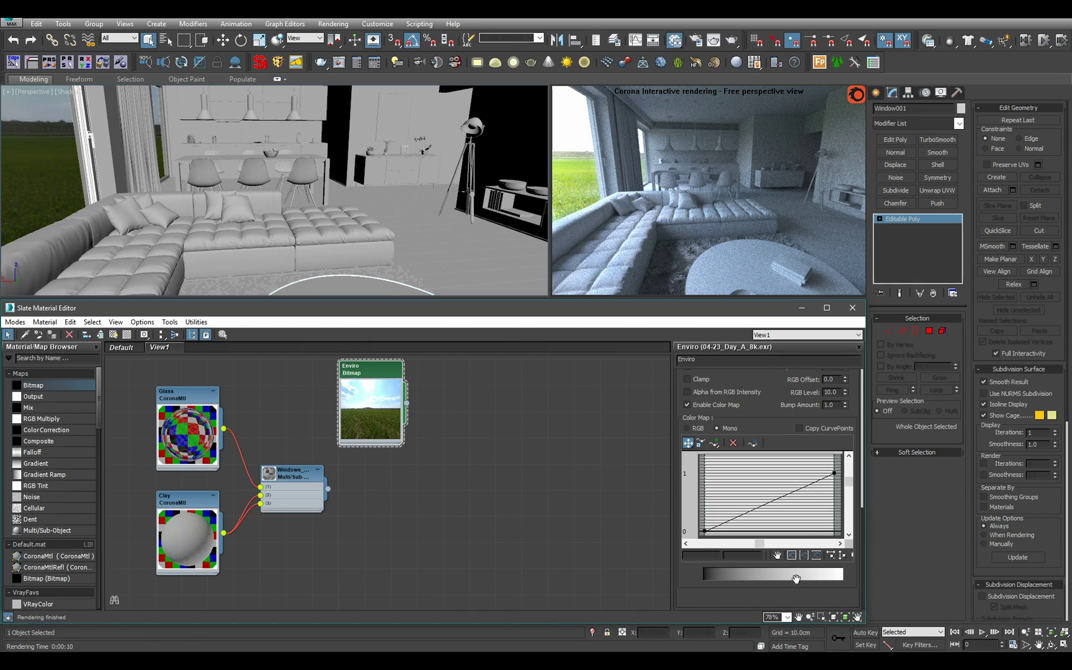
# Add a point near the upper end of the Enviro color curve and set its coordinates to 0.98, 0.98.
pyautogui.click(714, 442)
pyautogui.click(828, 475)
pyautogui.doubleClick(742, 555)
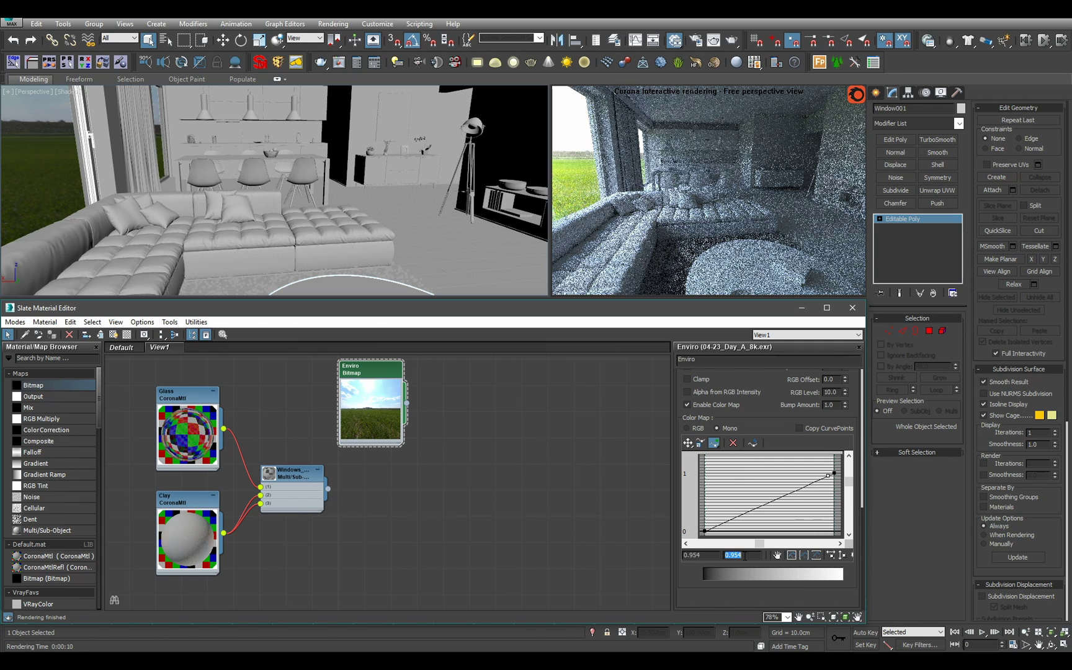
pyautogui.write('.')
pyautogui.press('Return')
pyautogui.doubleClick(701, 555)
pyautogui.write('.98')
pyautogui.press('Return')
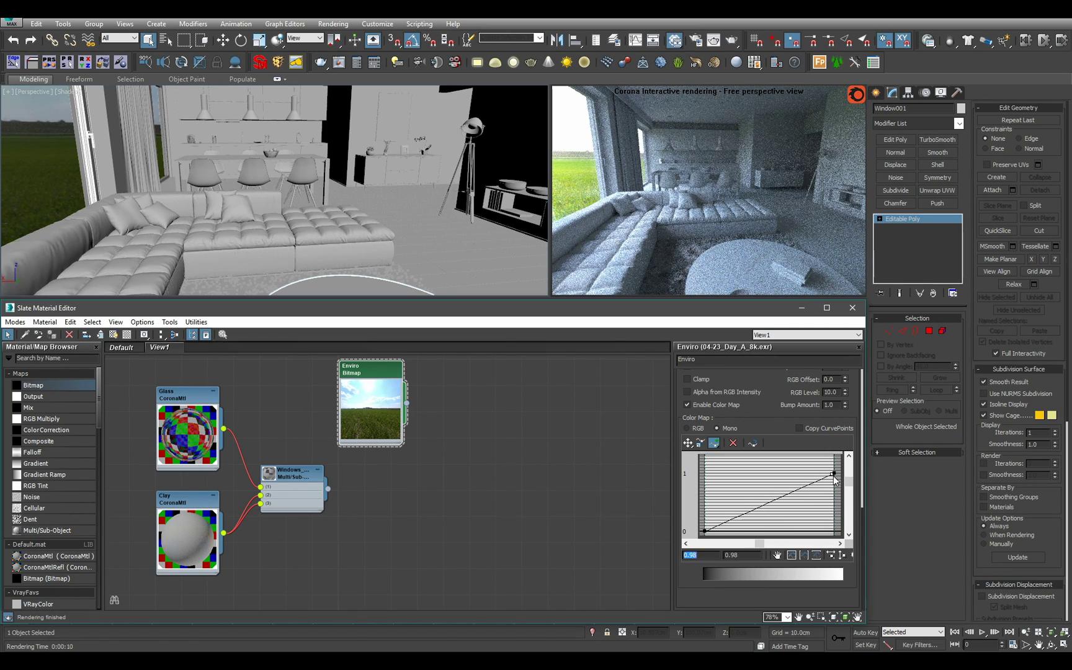
# Switch the Enviro bitmap's color map from a mono curve to RGB curves.
pyautogui.moveTo(824, 498); pyautogui.dragTo(790, 510, button='middle')
pyautogui.rightClick(830, 507)
pyautogui.scroll(2, 829, 507)
pyautogui.scroll(1, 789, 510)
pyautogui.scroll(-1, 789, 495)
pyautogui.scroll(-4, 790, 499)
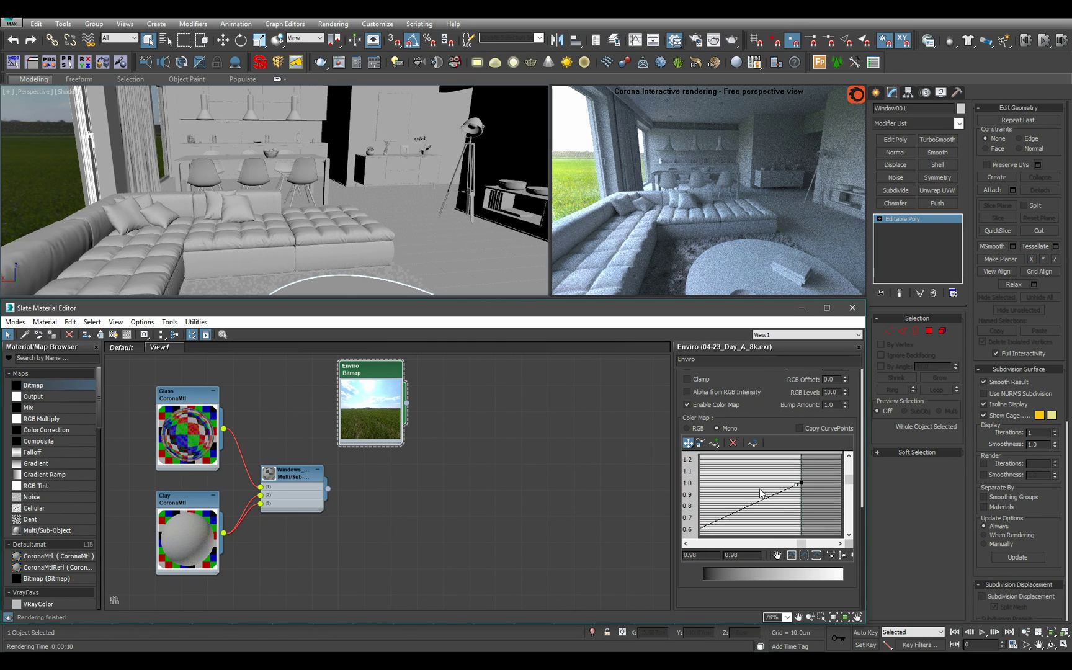
pyautogui.click(686, 428)
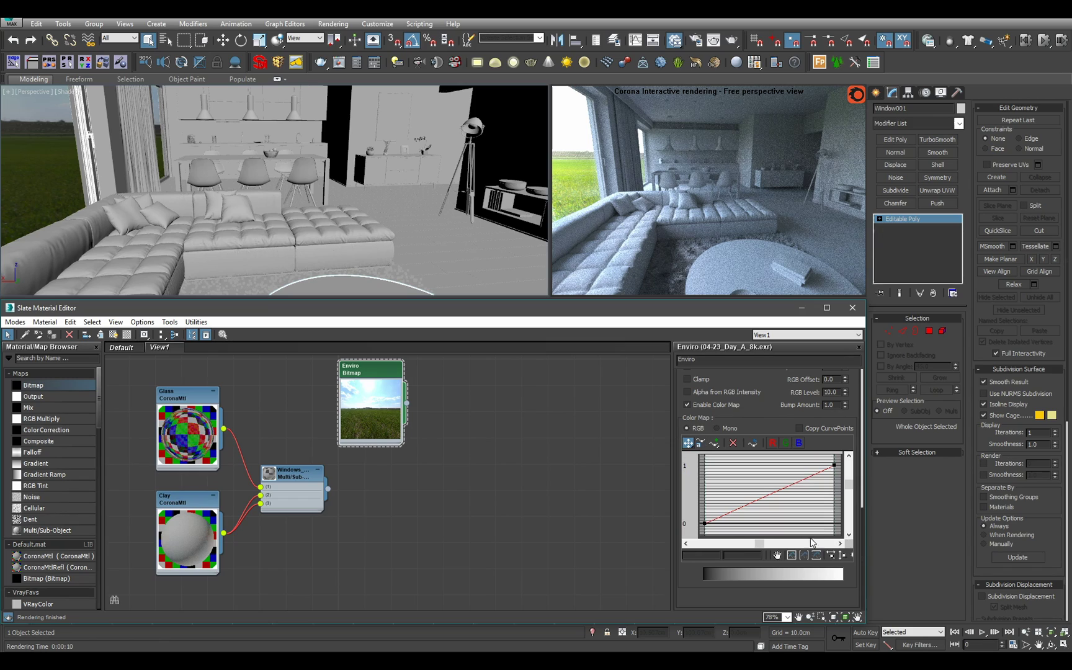
# Add a point near the upper end of the Enviro RGB curve and set its coordinates to 0.98, 0.98.
pyautogui.click(714, 443)
pyautogui.click(829, 467)
pyautogui.doubleClick(735, 555)
pyautogui.write('0.98')
pyautogui.press('Return')
pyautogui.doubleClick(703, 555)
pyautogui.write('0.98')
pyautogui.press('Return')
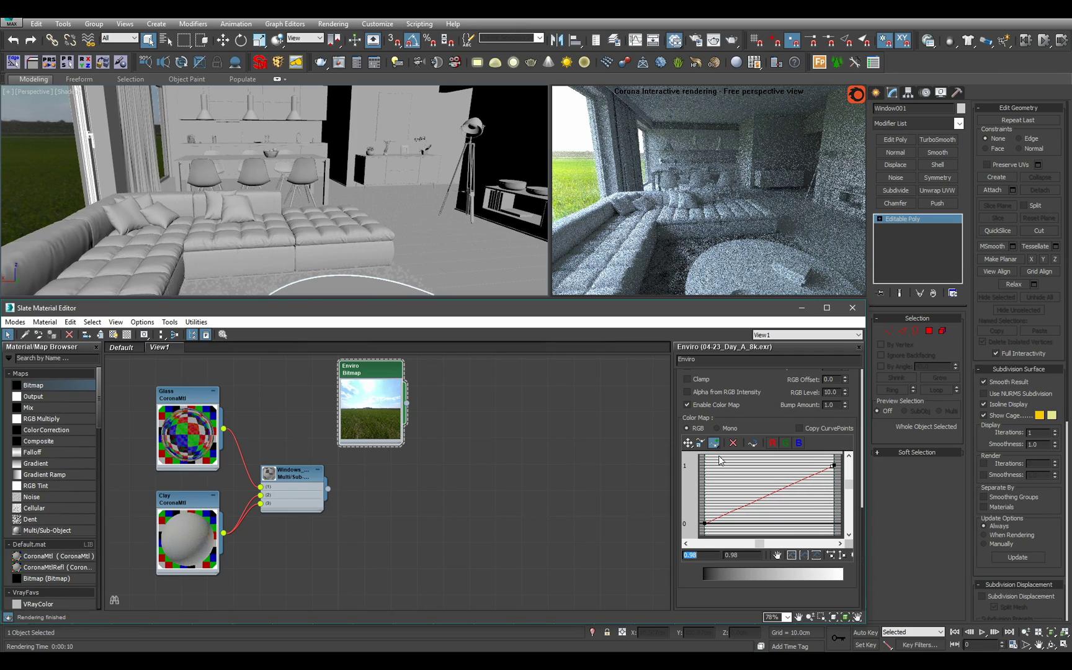
# Raise the end point of the Enviro RGB curve to a value of 1.1.
pyautogui.click(688, 442)
pyautogui.scroll(3, 770, 488)
pyautogui.moveTo(778, 494); pyautogui.dragTo(787, 512, button='middle')
pyautogui.scroll(2, 788, 510)
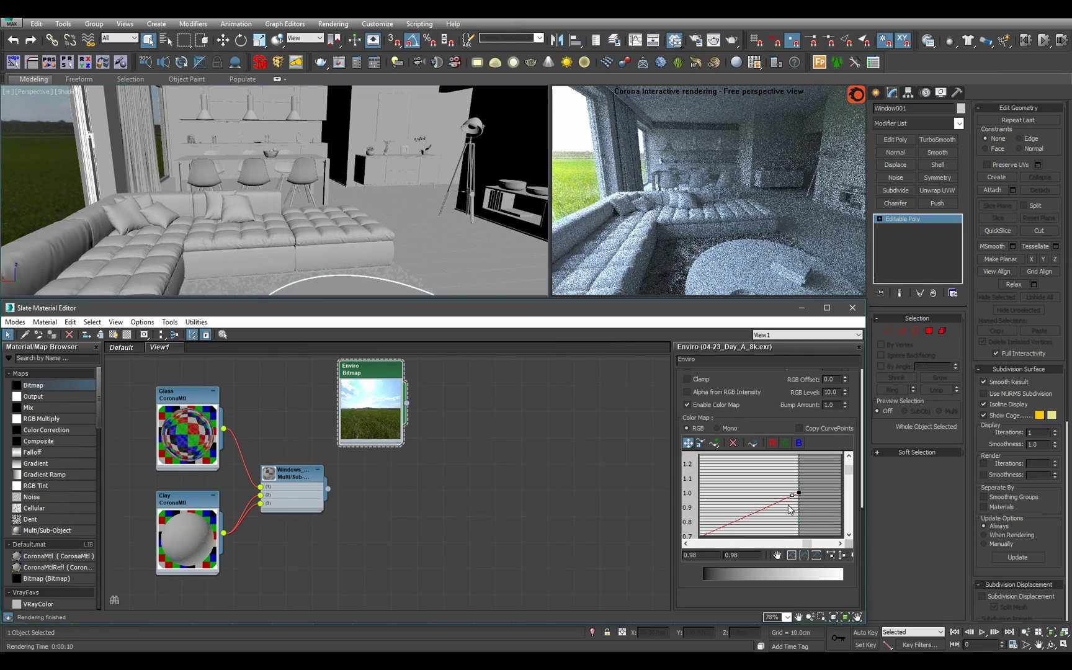
pyautogui.scroll(2, 796, 506)
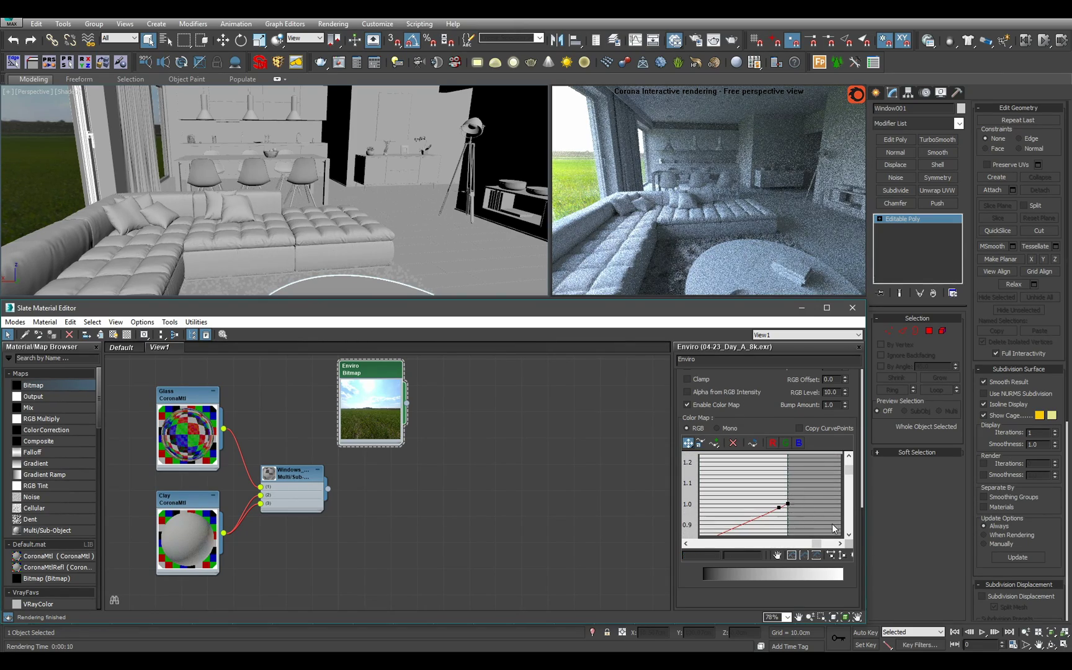
pyautogui.click(787, 503)
pyautogui.click(786, 503)
pyautogui.write('1.1')
pyautogui.press('Return')
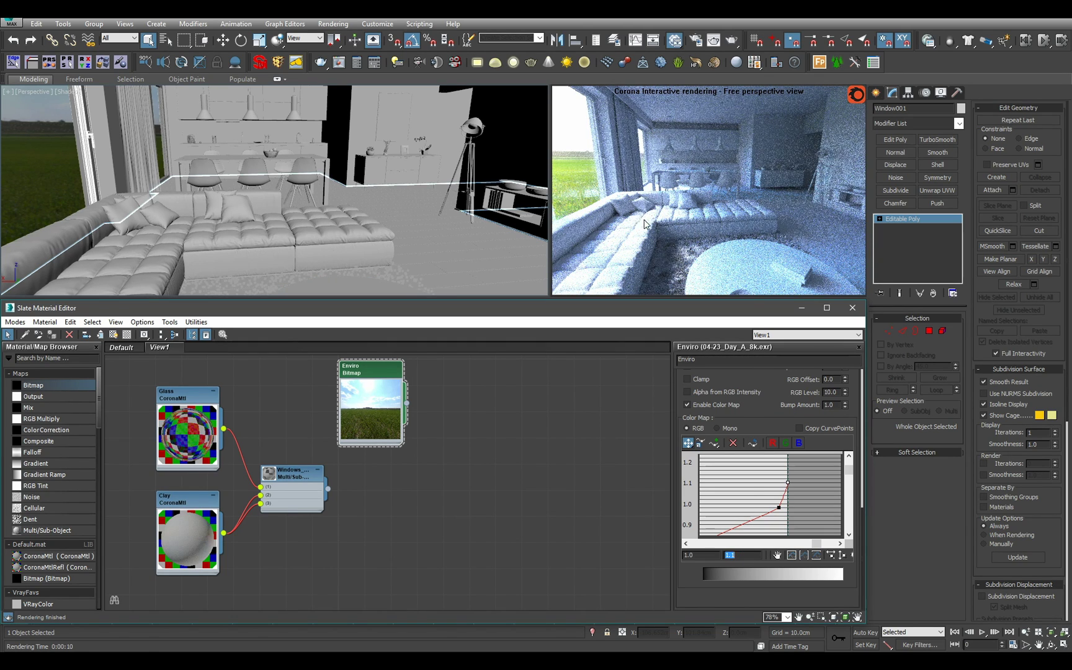
# Inspect the room's lighting from other angles, return to the camera view and set the curve's end point to 1.12.
pyautogui.scroll(-3, 404, 192)
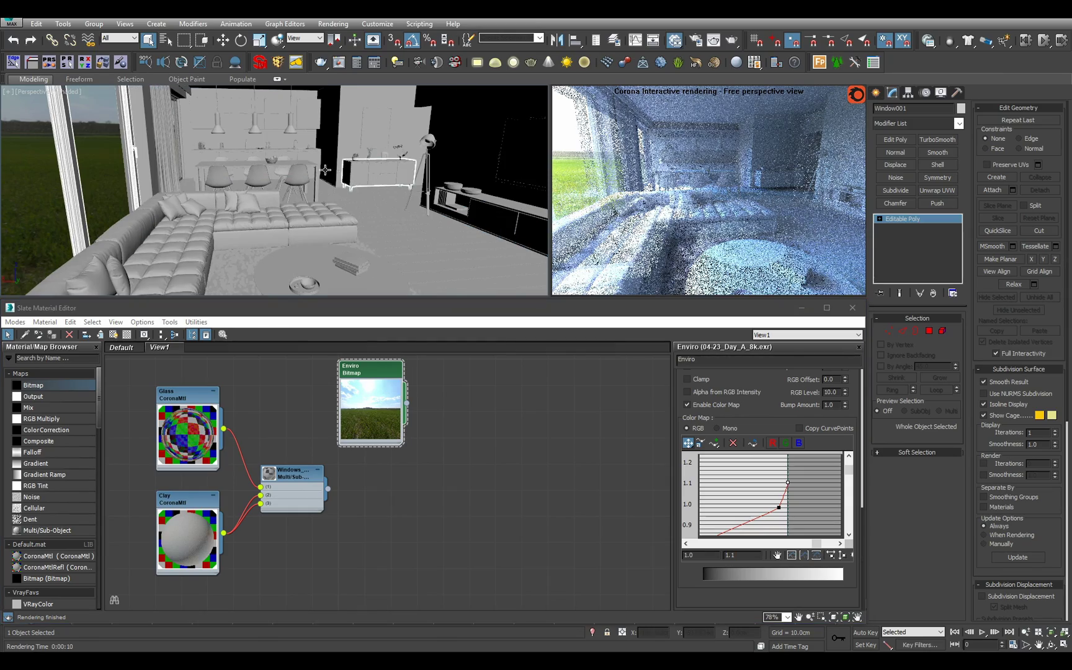
pyautogui.keyDown('alt'); pyautogui.moveTo(348, 164); pyautogui.dragTo(496, 251, button='middle'); pyautogui.keyUp('alt')
pyautogui.moveTo(522, 155); pyautogui.dragTo(453, 186, button='middle')
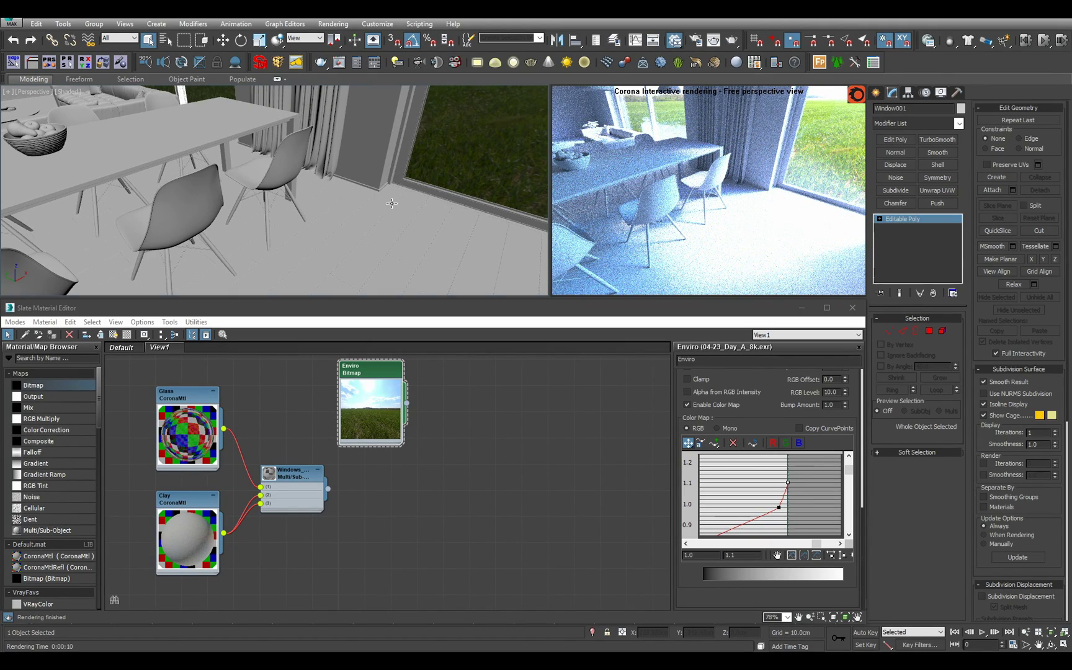
pyautogui.press('c')
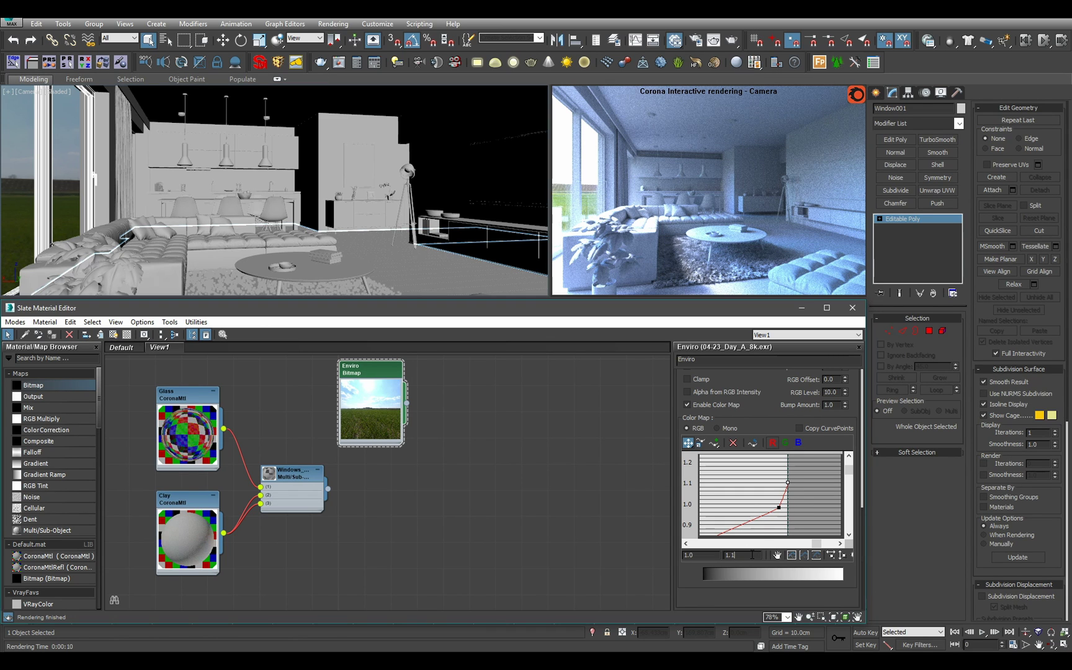
pyautogui.write('2')
pyautogui.press('Return')
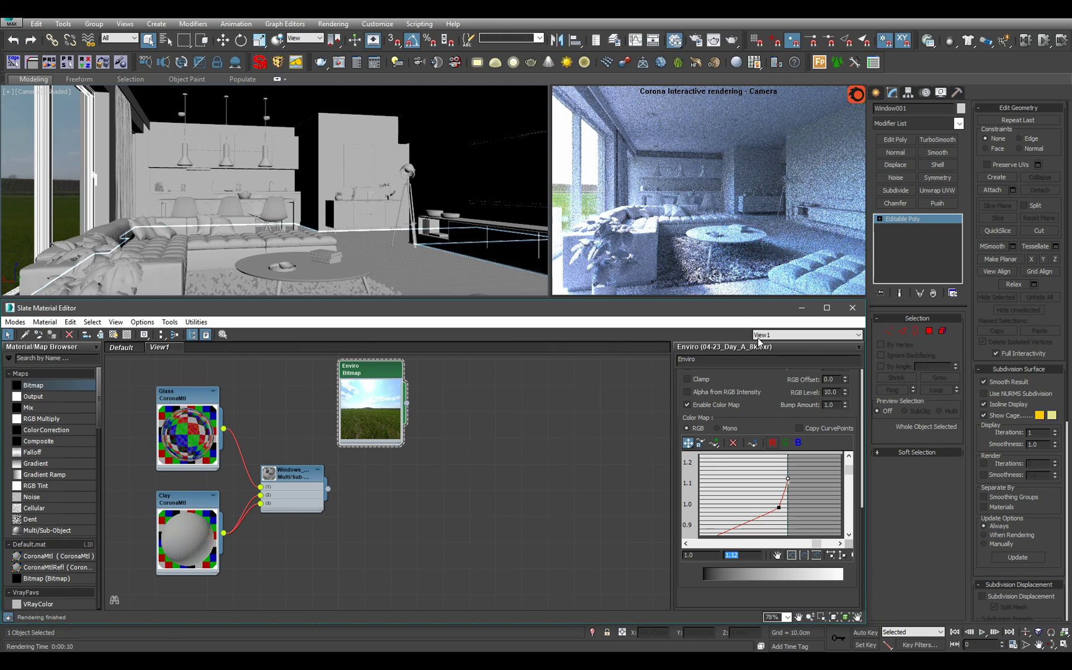
# Set the end point of the Enviro blue curve to 1.04 and that of the green curve to 1.08.
pyautogui.click(785, 442)
pyautogui.click(799, 442)
pyautogui.click(749, 555)
pyautogui.press('BackSpace')
pyautogui.write('05')
pyautogui.press('Return')
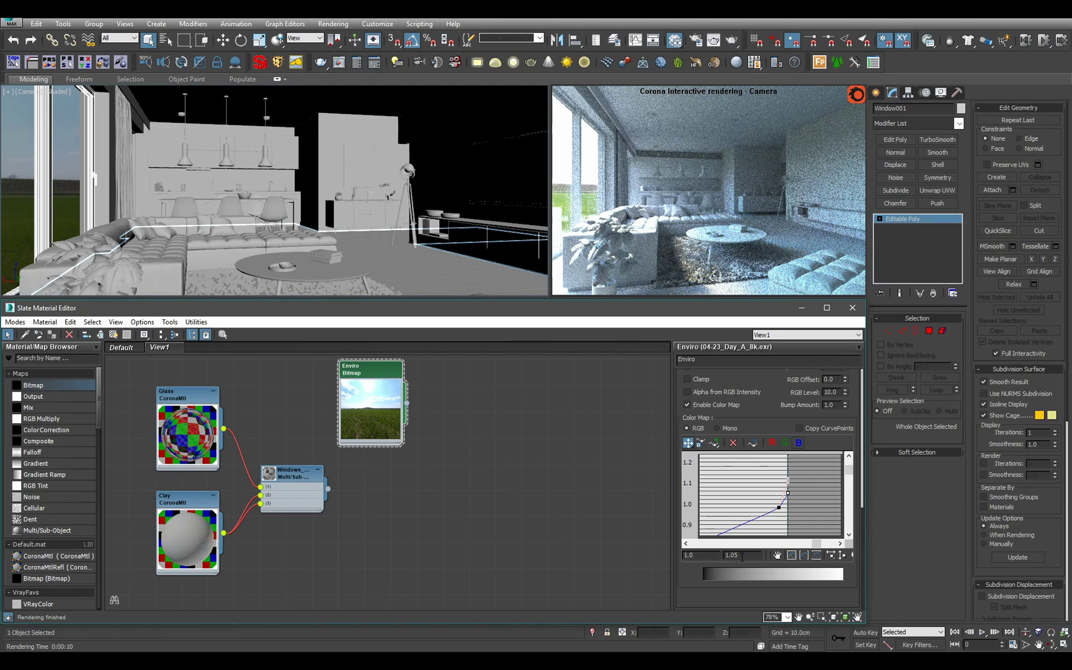
pyautogui.write('1.04')
pyautogui.press('Return')
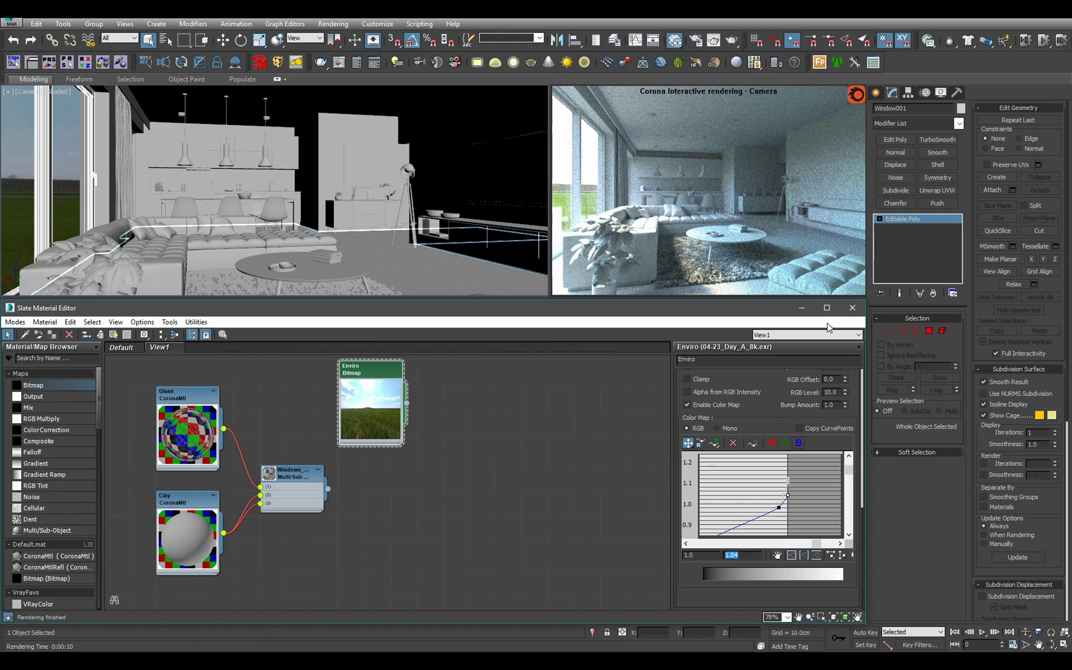
pyautogui.write('1.1')
pyautogui.press('Return')
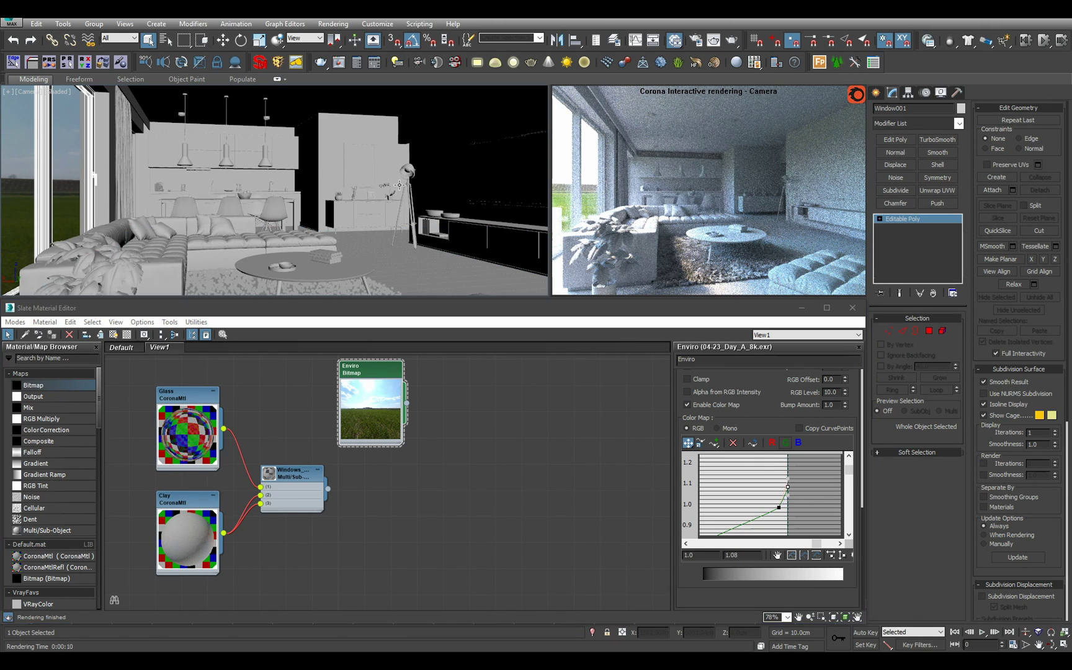
# Check the sofa's lighting in a perspective view, return to the camera view and start a production render.
pyautogui.press('p')
pyautogui.moveTo(348, 185)
pyautogui.keyDown('alt'); pyautogui.mouseDown(button='middle')
pyautogui.moveTo(301, 211)
pyautogui.moveTo(261, 199)
pyautogui.moveTo(360, 192)
pyautogui.mouseUp(button='middle'); pyautogui.keyUp('alt')
pyautogui.keyDown('alt'); pyautogui.moveTo(360, 191); pyautogui.dragTo(314, 196, button='middle'); pyautogui.keyUp('alt')
pyautogui.keyDown('alt'); pyautogui.moveTo(267, 166); pyautogui.dragTo(308, 177, button='middle'); pyautogui.keyUp('alt')
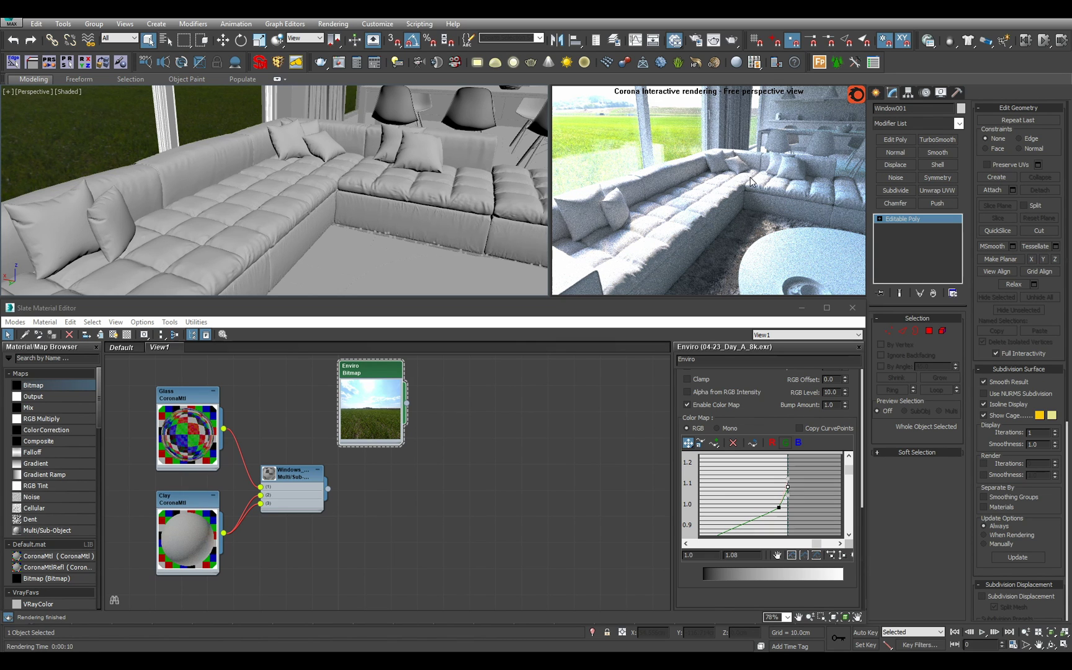
pyautogui.press('c')
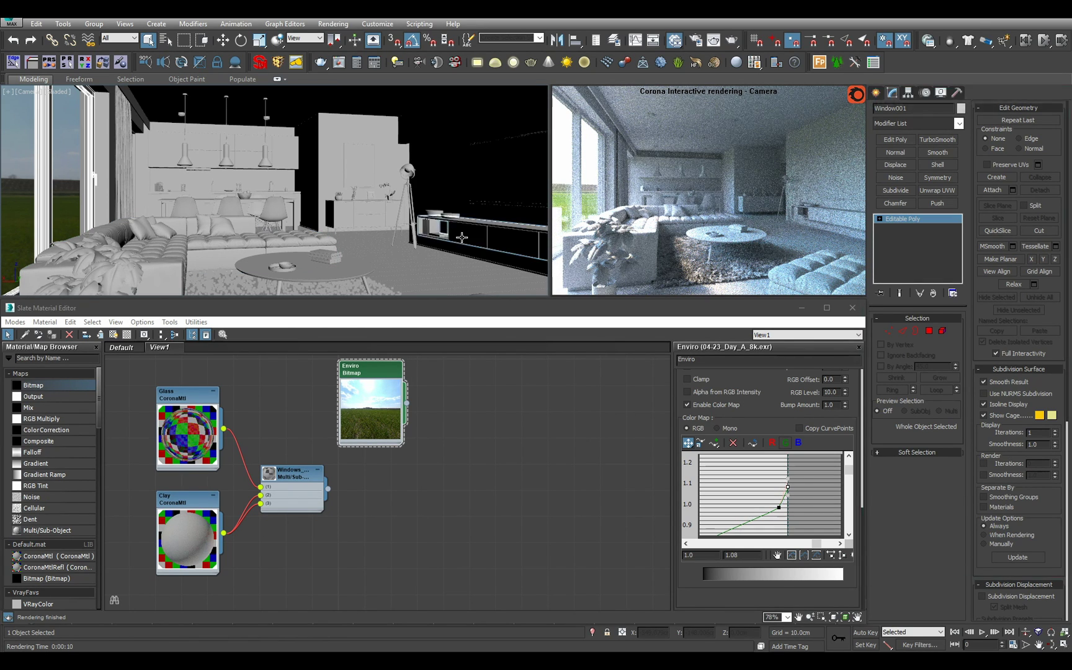
pyautogui.hotkey('shift', 'q')
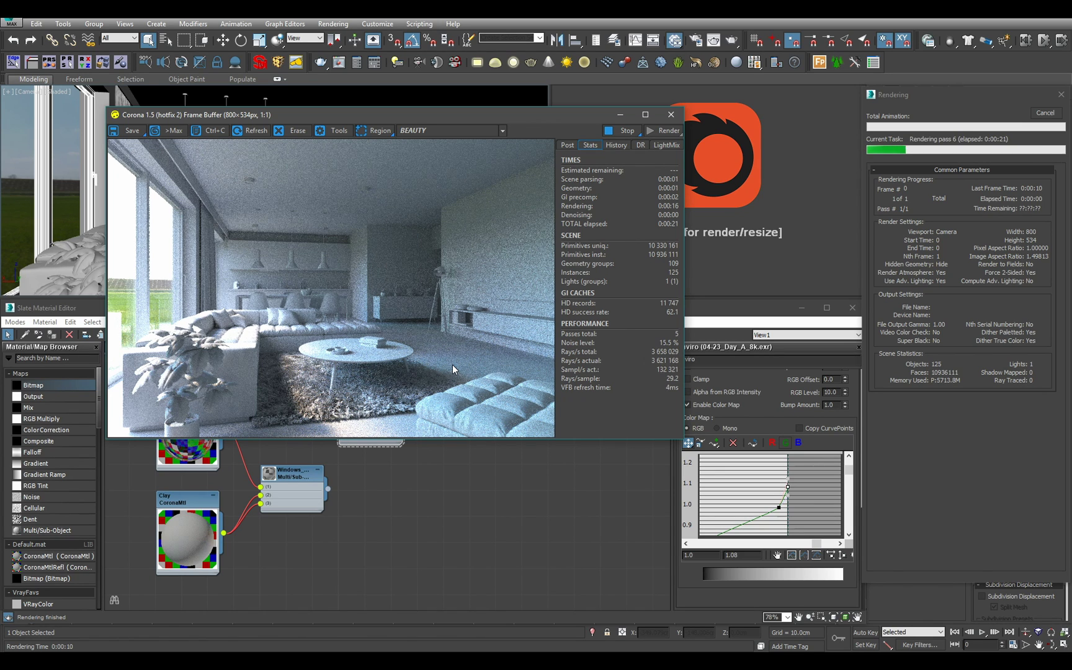
# Set the render's tone mapping to highlight compression 1.5 and filmic shadows 0.5 in the frame buffer.
pyautogui.click(567, 144)
pyautogui.click(588, 145)
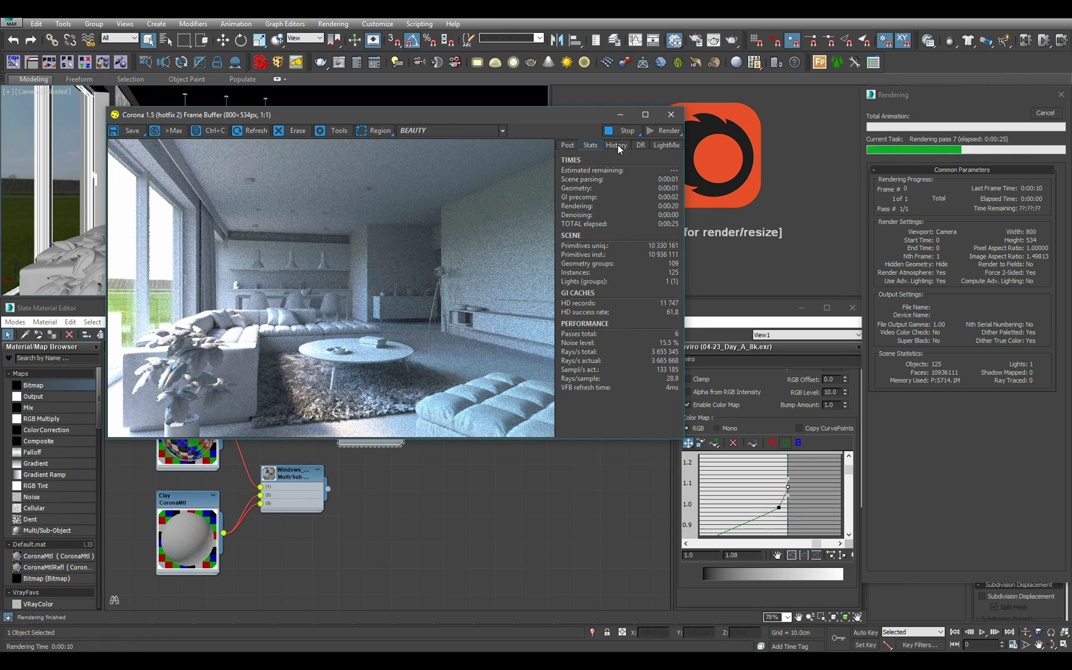
pyautogui.click(567, 145)
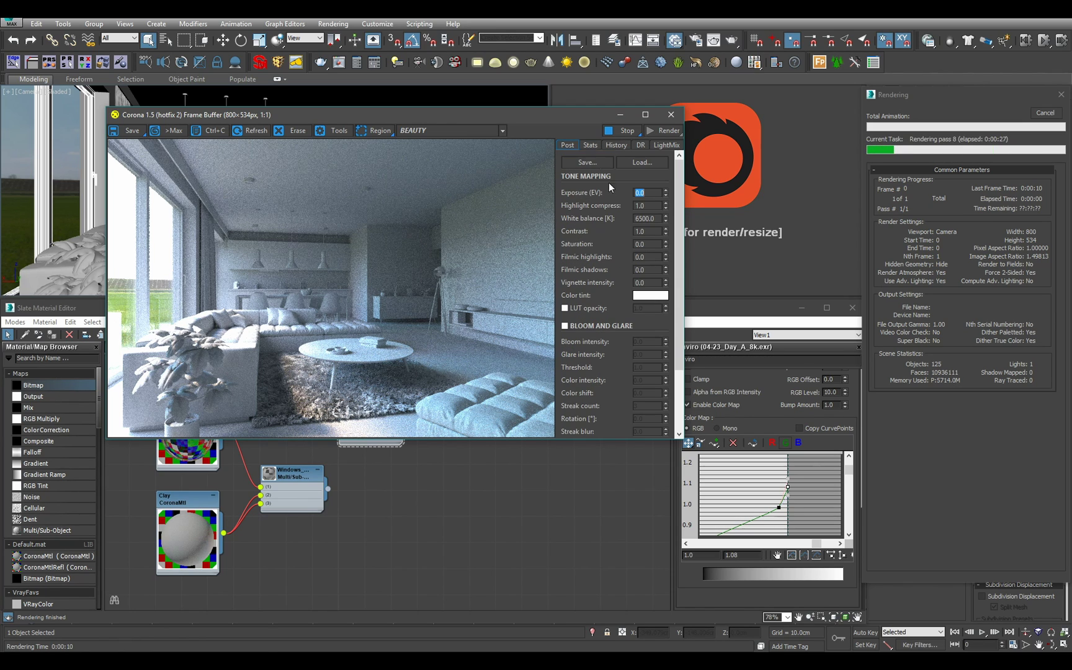
pyautogui.click(645, 205)
pyautogui.write('1.5')
pyautogui.press('Return')
pyautogui.click(160, 259)
pyautogui.doubleClick(653, 268)
pyautogui.write('.5')
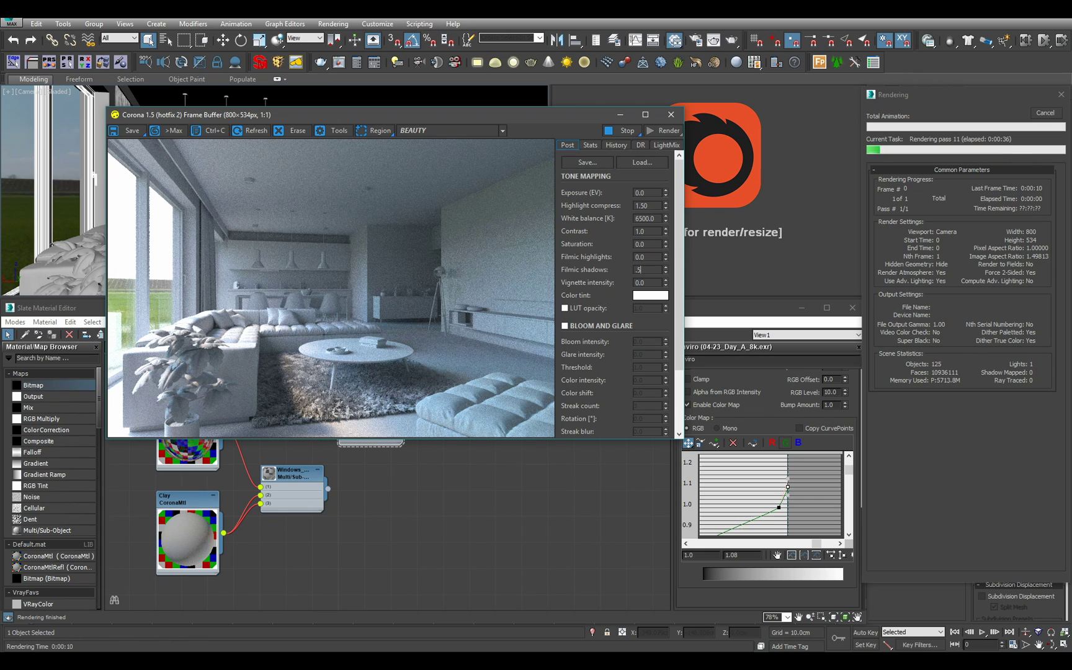
pyautogui.press('Return')
# Set the render's tone mapping contrast to 1.5 and its exposure to 0.35 EV.
pyautogui.doubleClick(645, 231)
pyautogui.write('1.5')
pyautogui.doubleClick(645, 193)
pyautogui.write('.5')
pyautogui.press('Return')
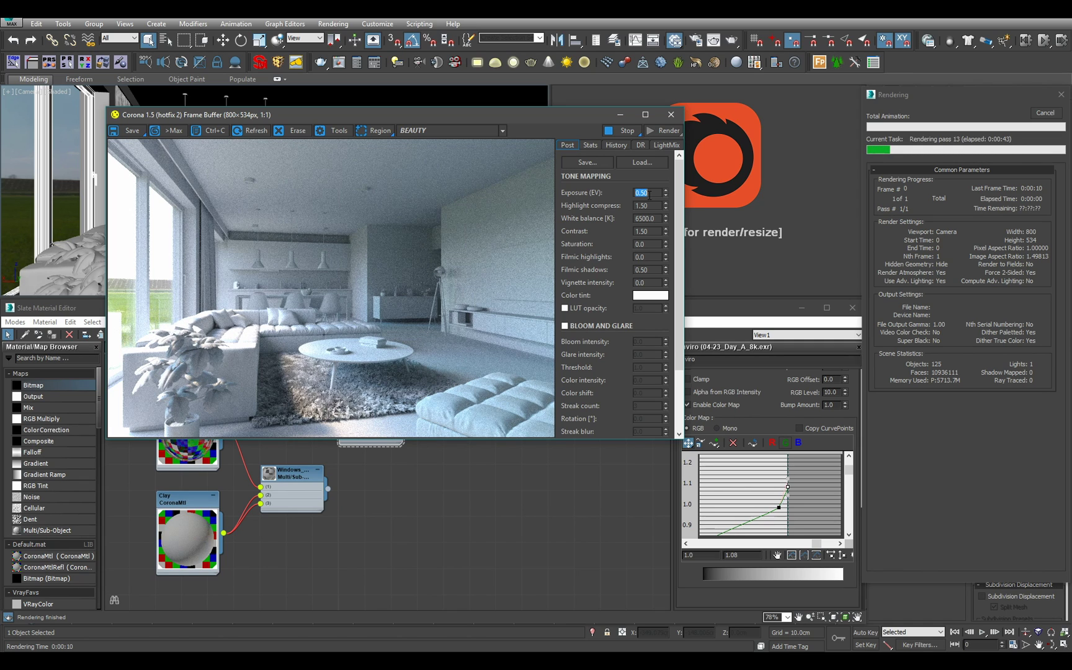
pyautogui.press('BackSpace')
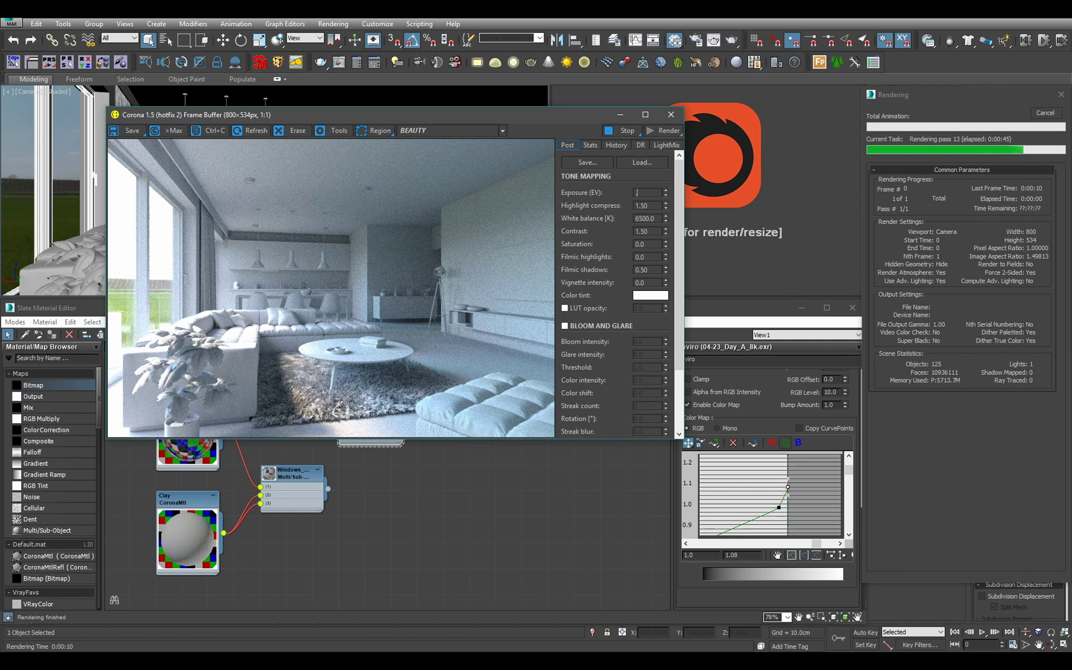
pyautogui.write('.35')
pyautogui.press('Return')
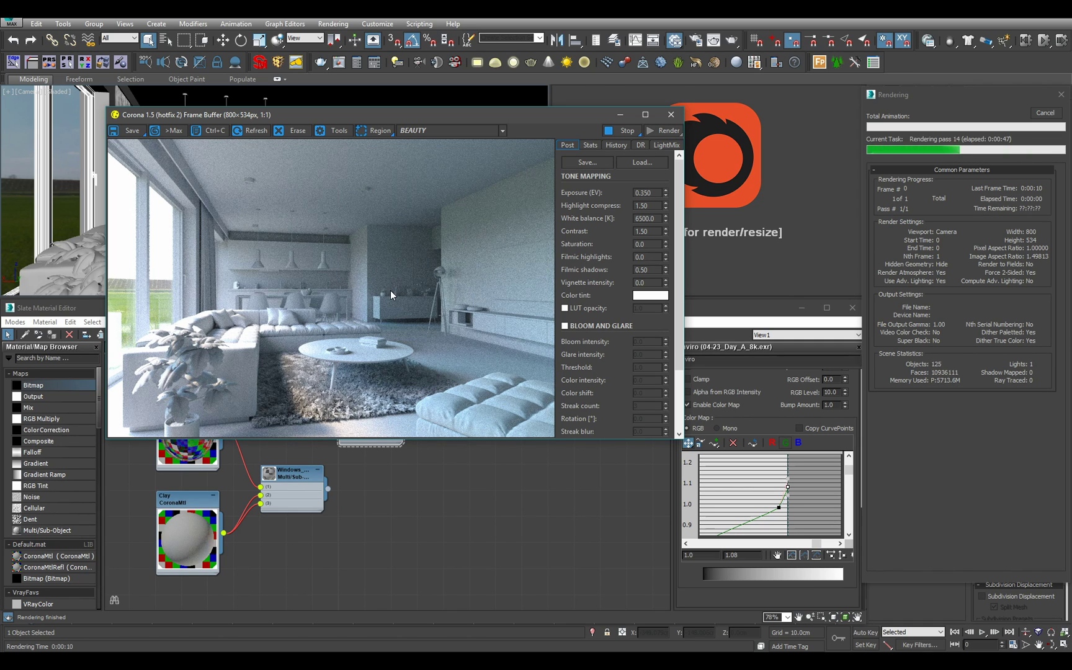